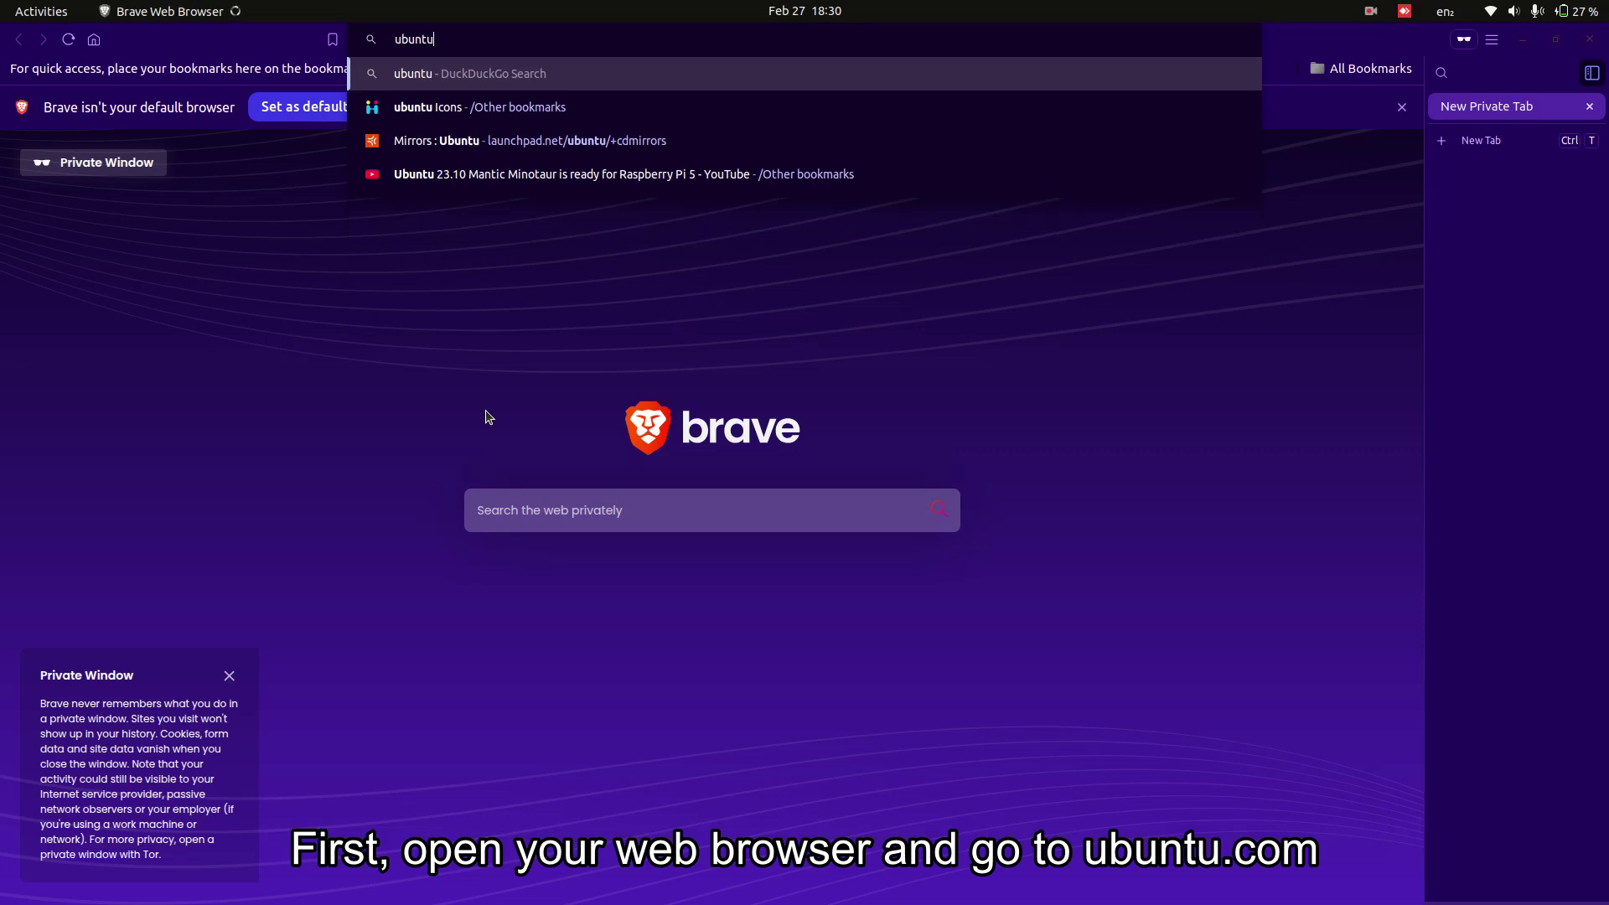
- Load ubuntu.com in the Brave address bar
text(.com)
key(Return)
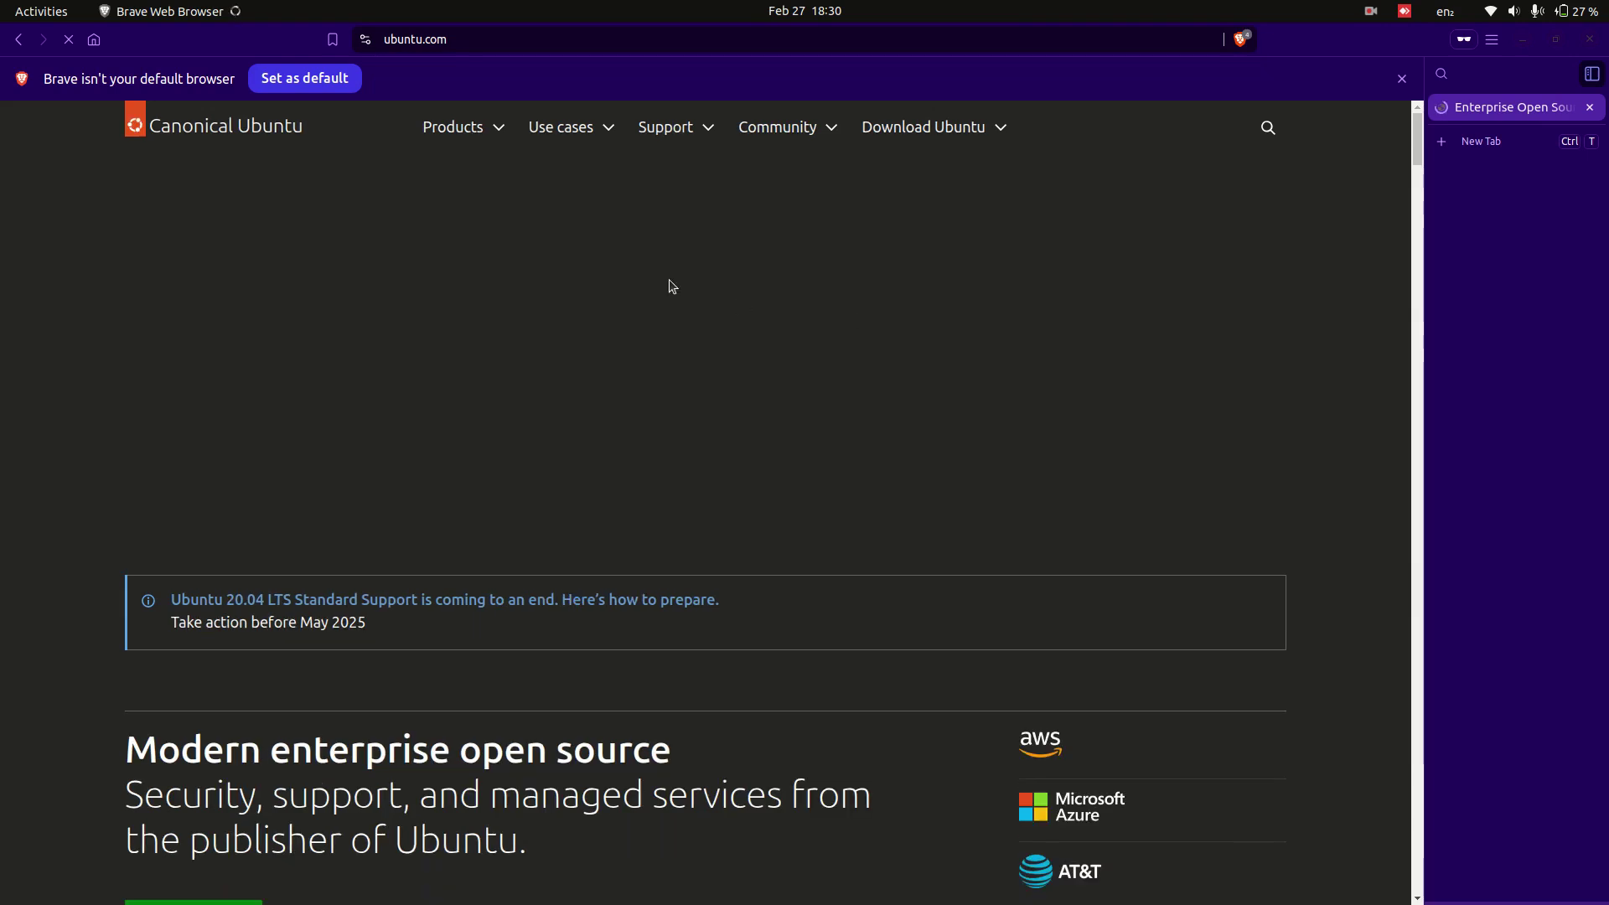
- Go through Products and Ubuntu Desktop to the Ubuntu 24.04.2 LTS download page
click(503, 132)
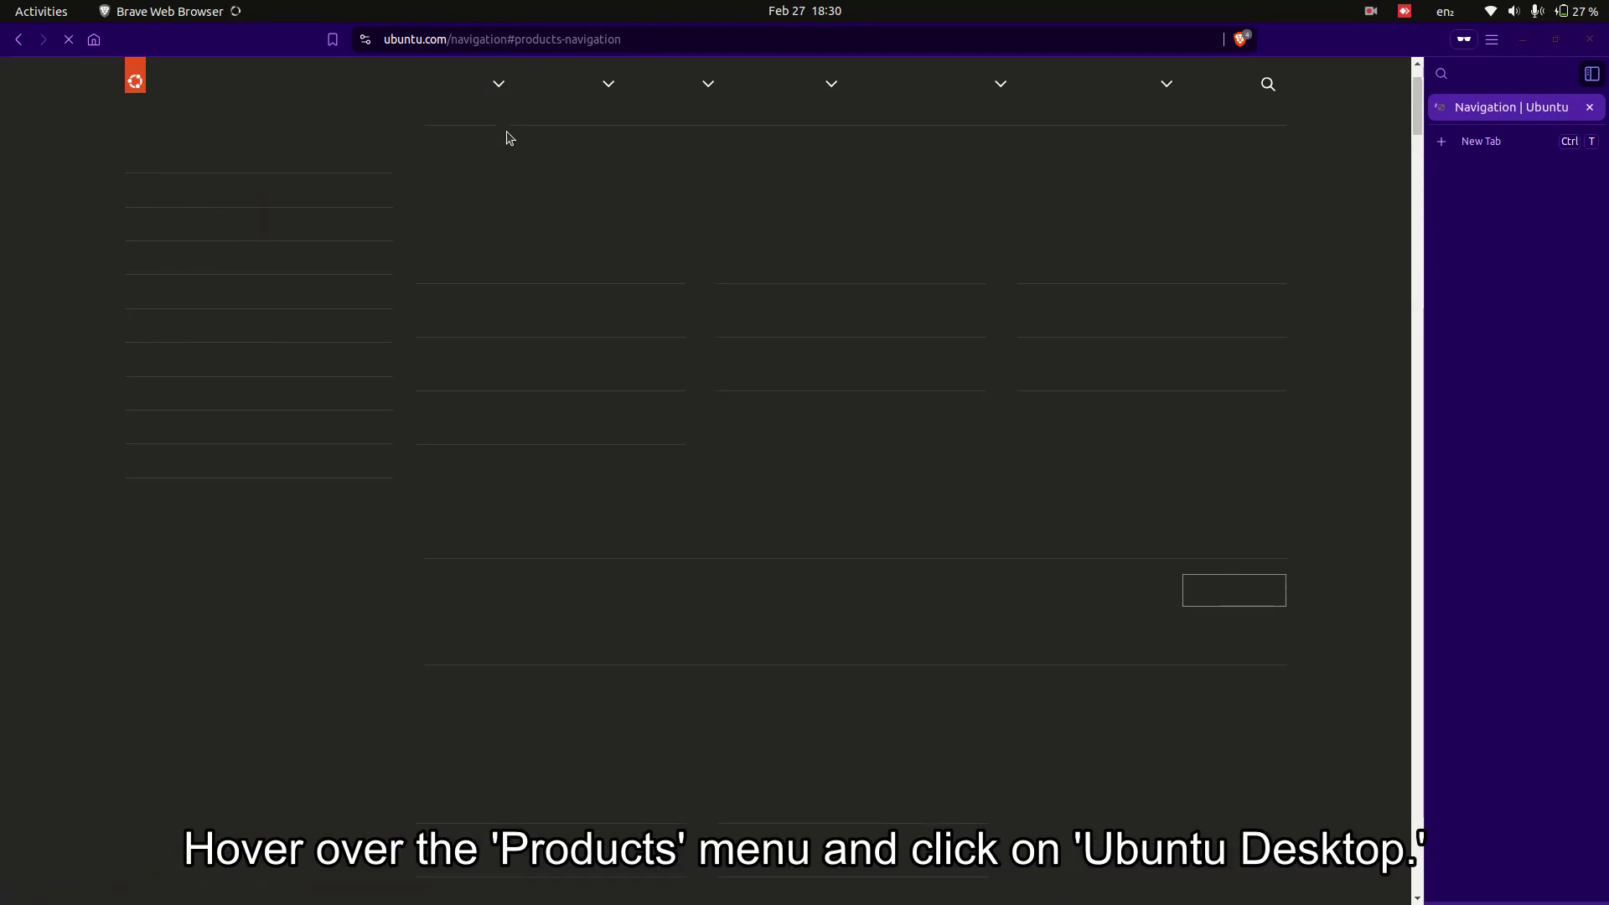
right_click(474, 244)
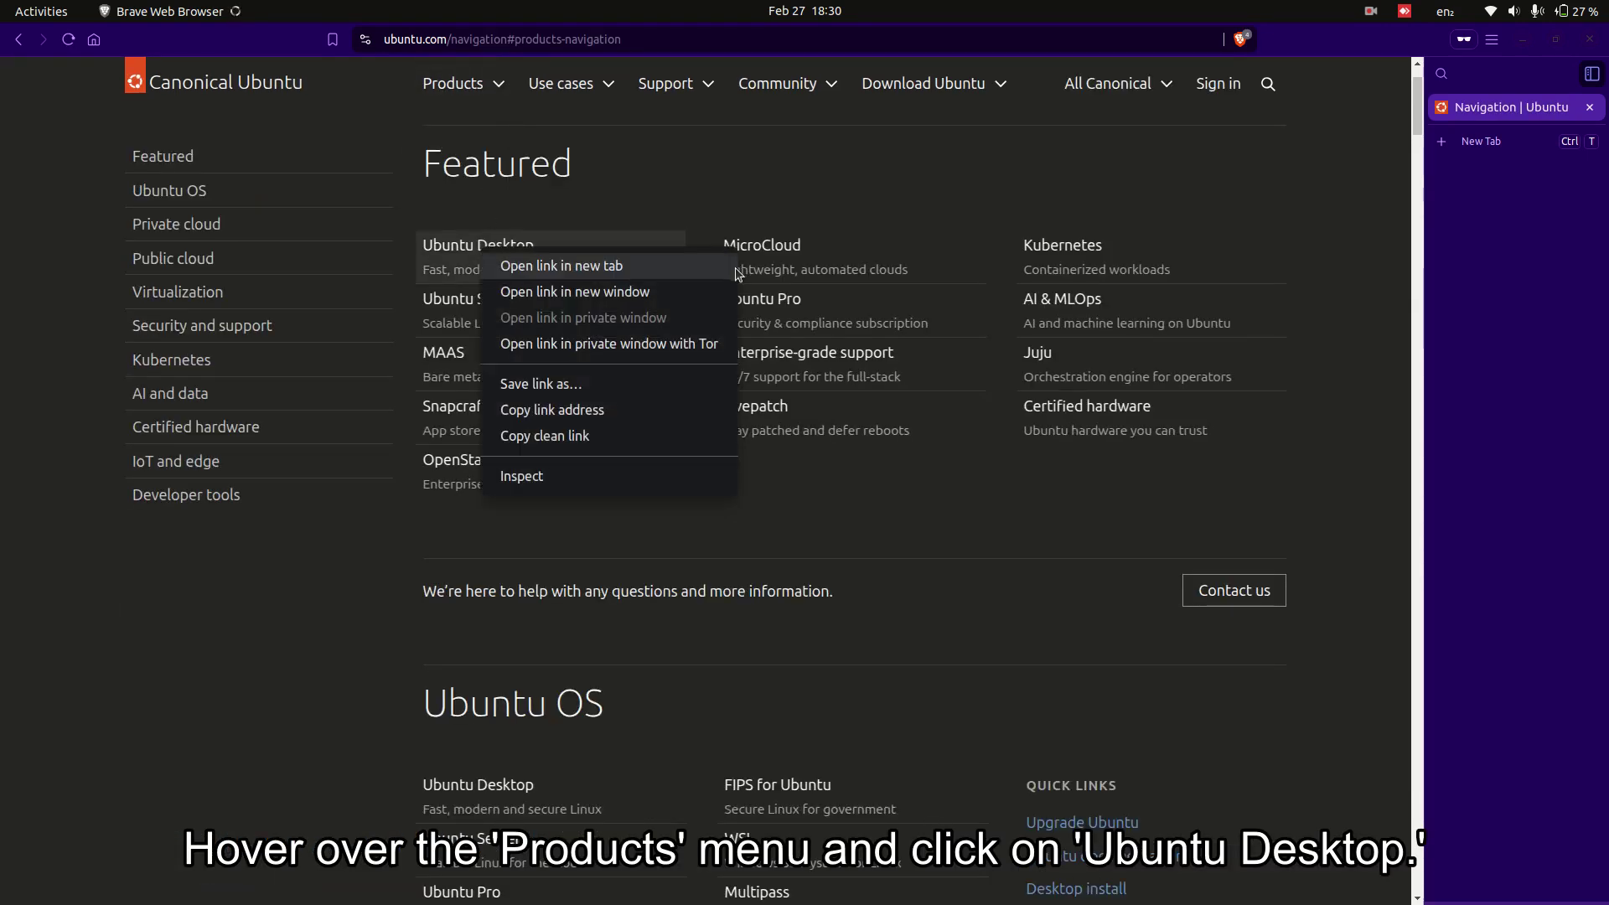
click(449, 257)
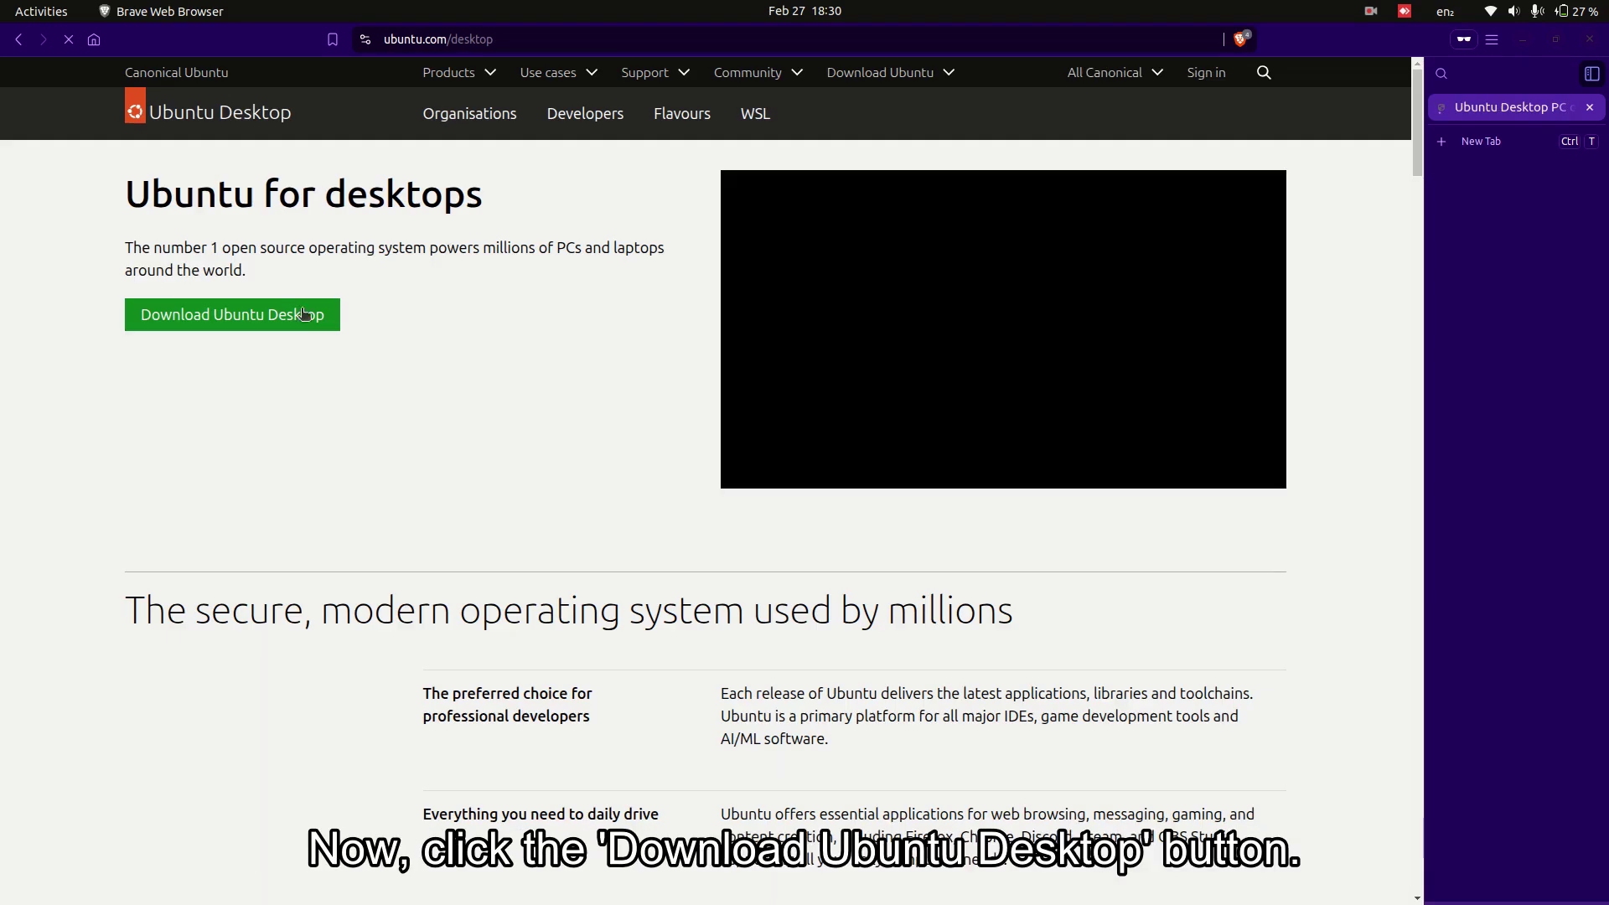
click(259, 314)
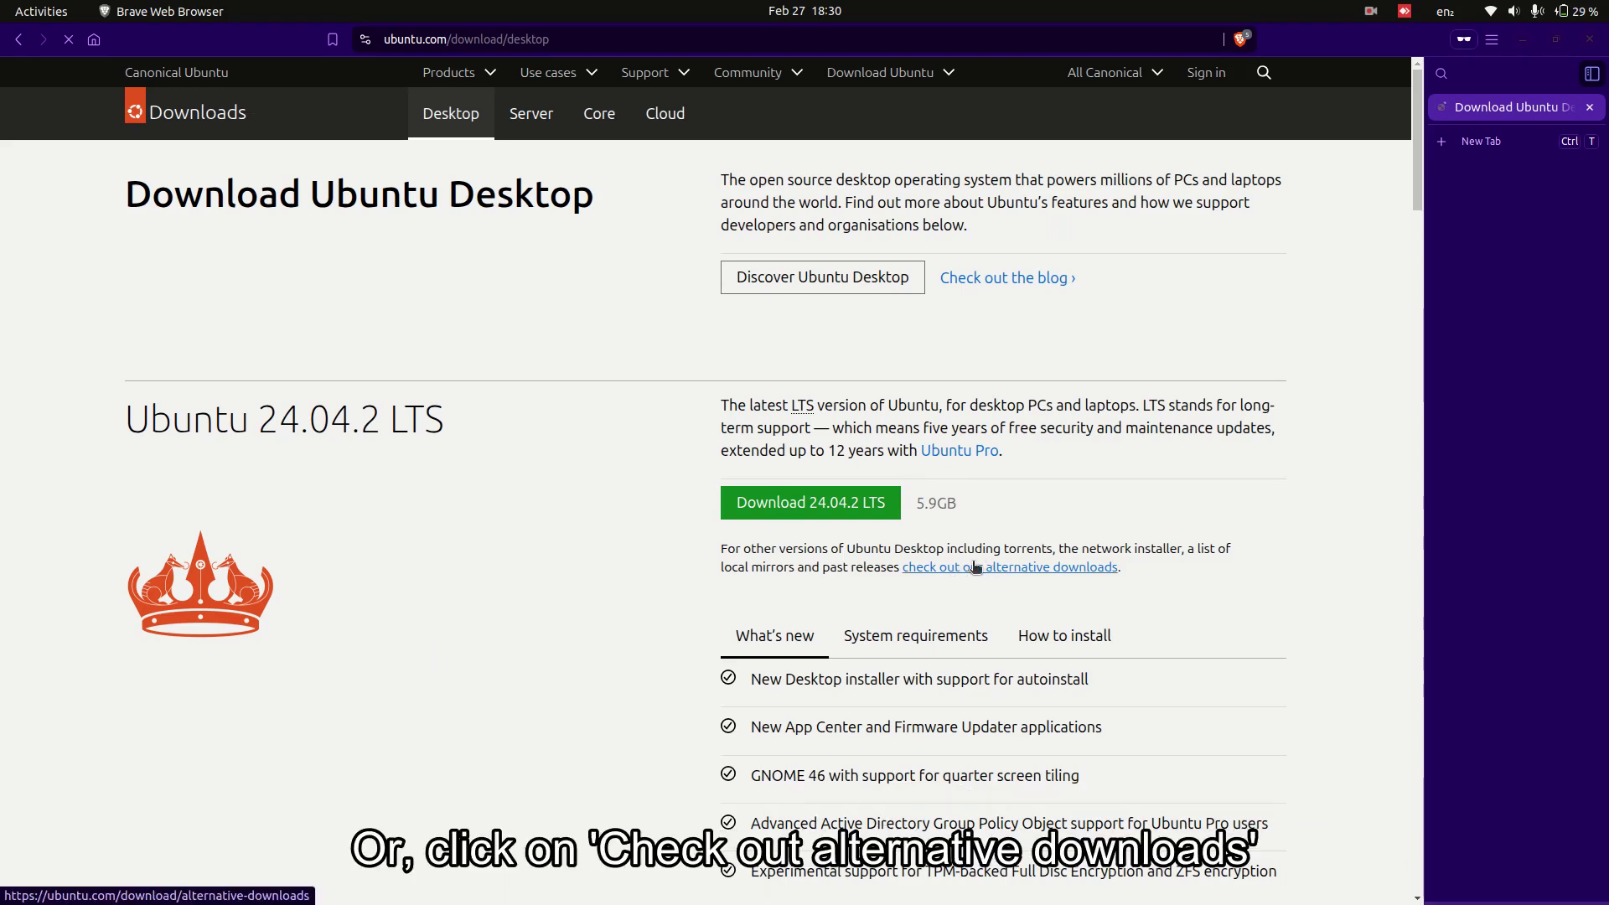
- Open the 'alternative downloads' link in a new tab
drag(1137, 576, 906, 594)
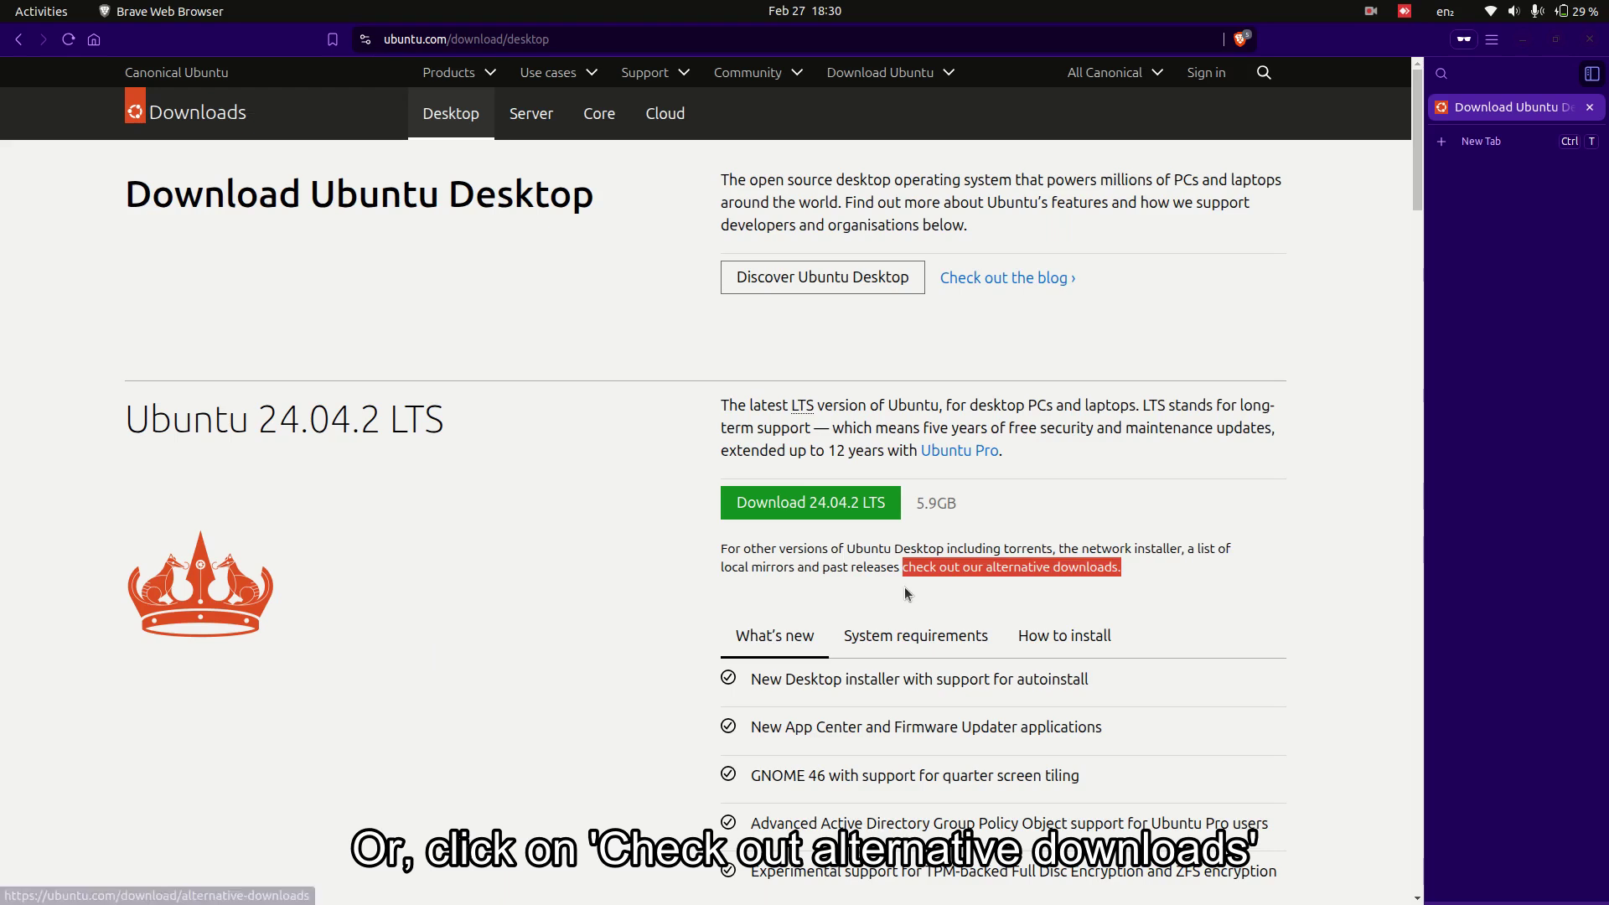
right_click(949, 576)
click(1005, 589)
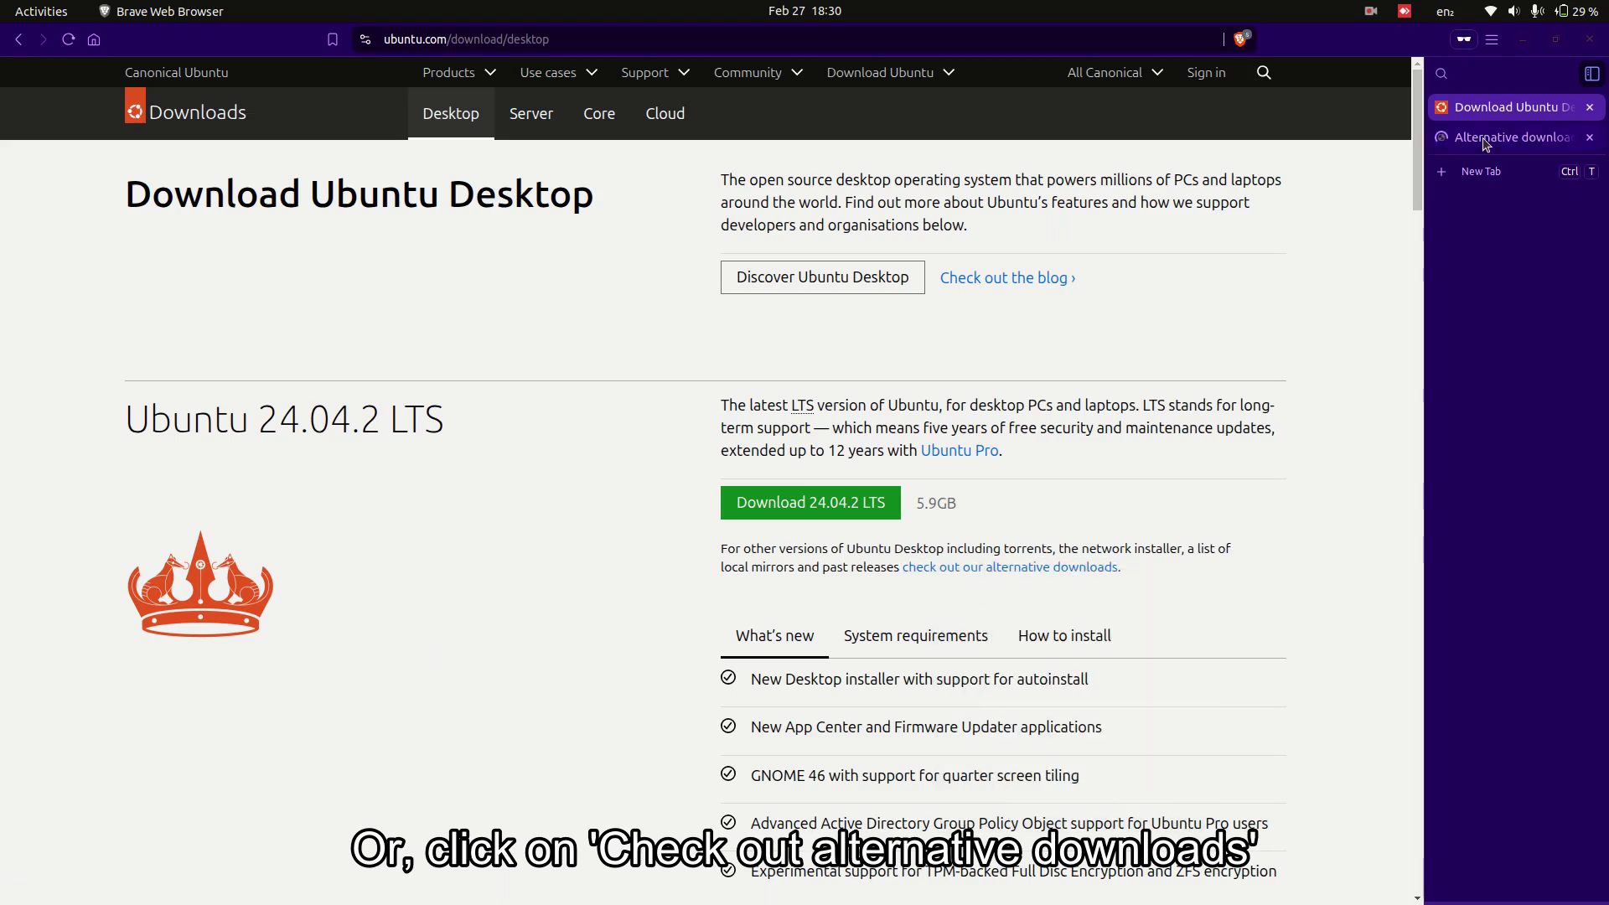
- Open the All Ubuntu mirrors list from the Other images and mirrors section
scroll(925, 457, down, 3)
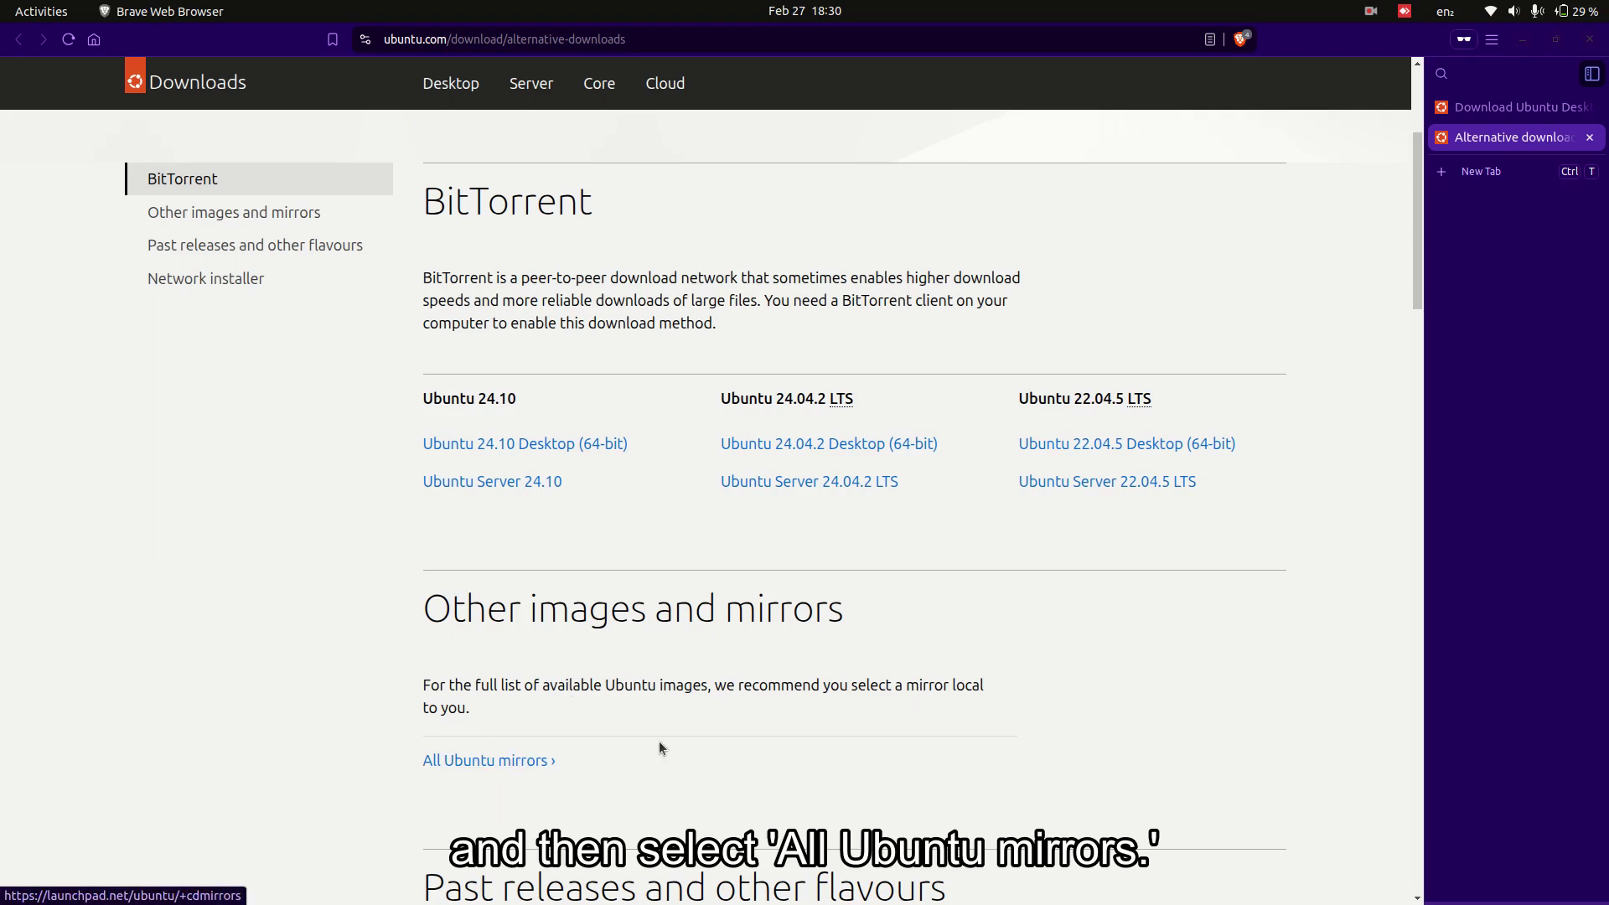
drag(417, 618, 602, 758)
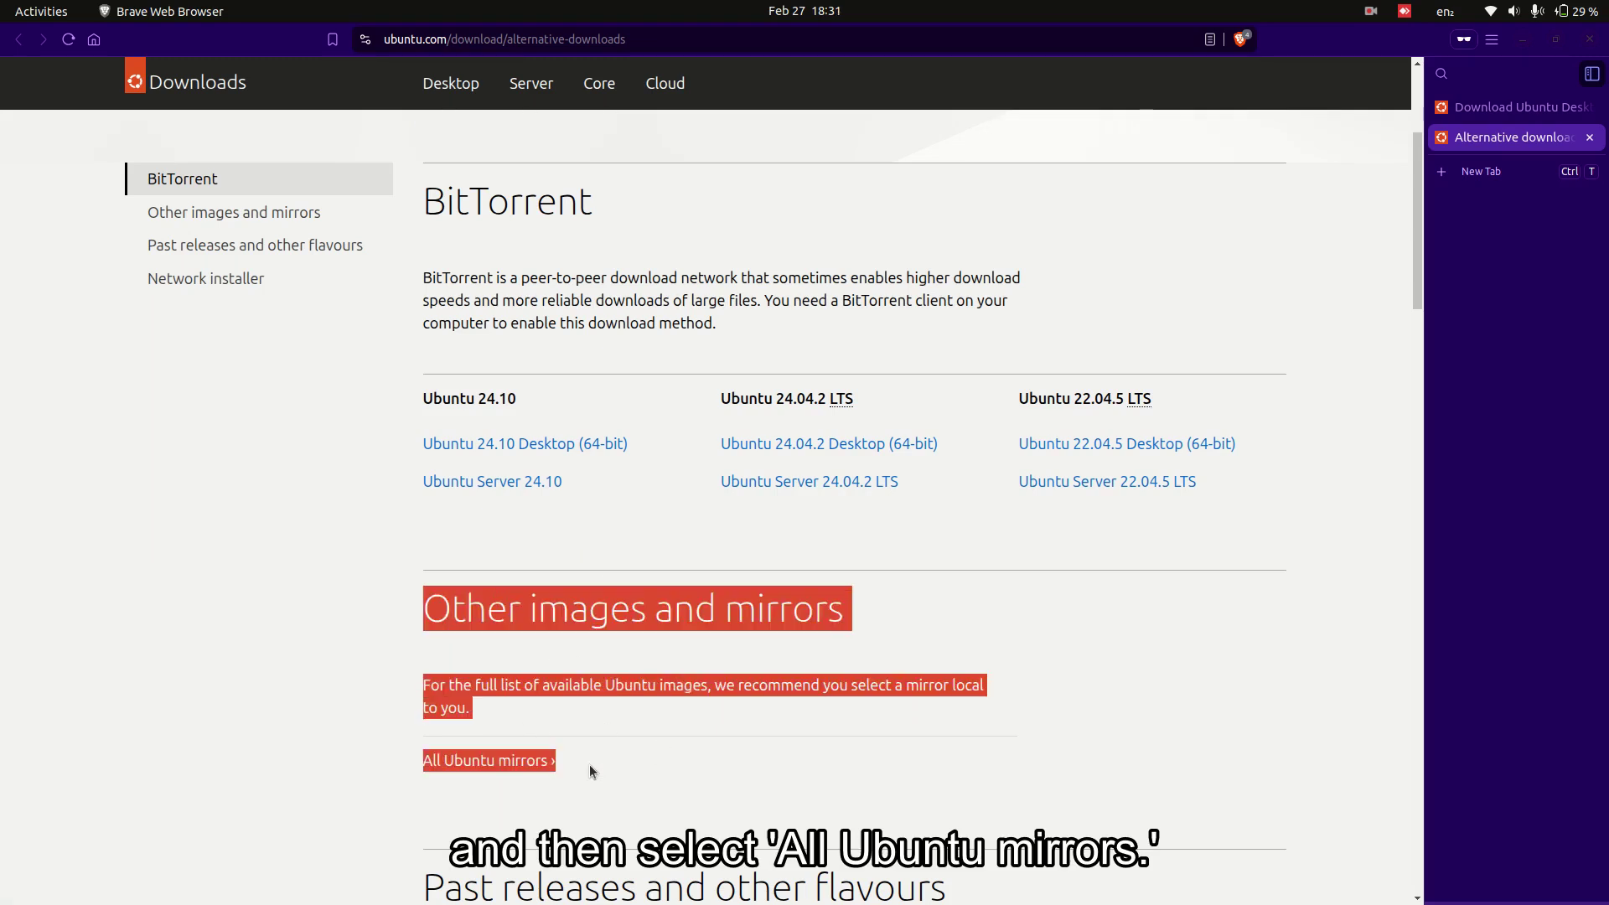
click(615, 763)
click(515, 763)
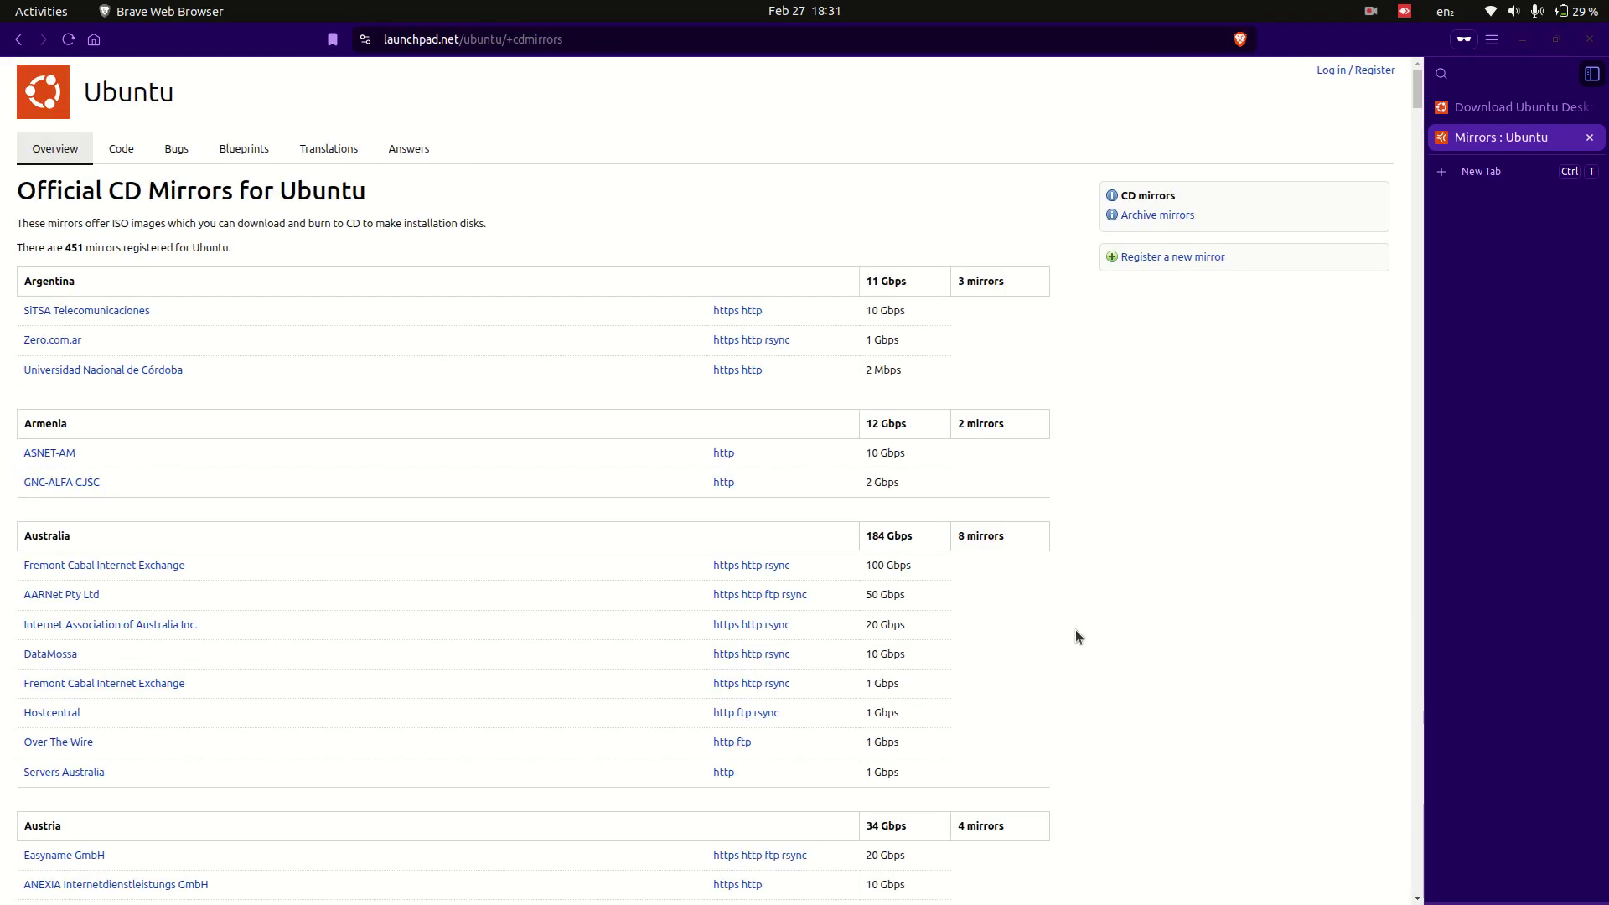
- Scroll the mirror list to India and bring up link options for its 10 Gbps https mirror
scroll(1076, 636, down, 15)
scroll(1076, 636, down, 20)
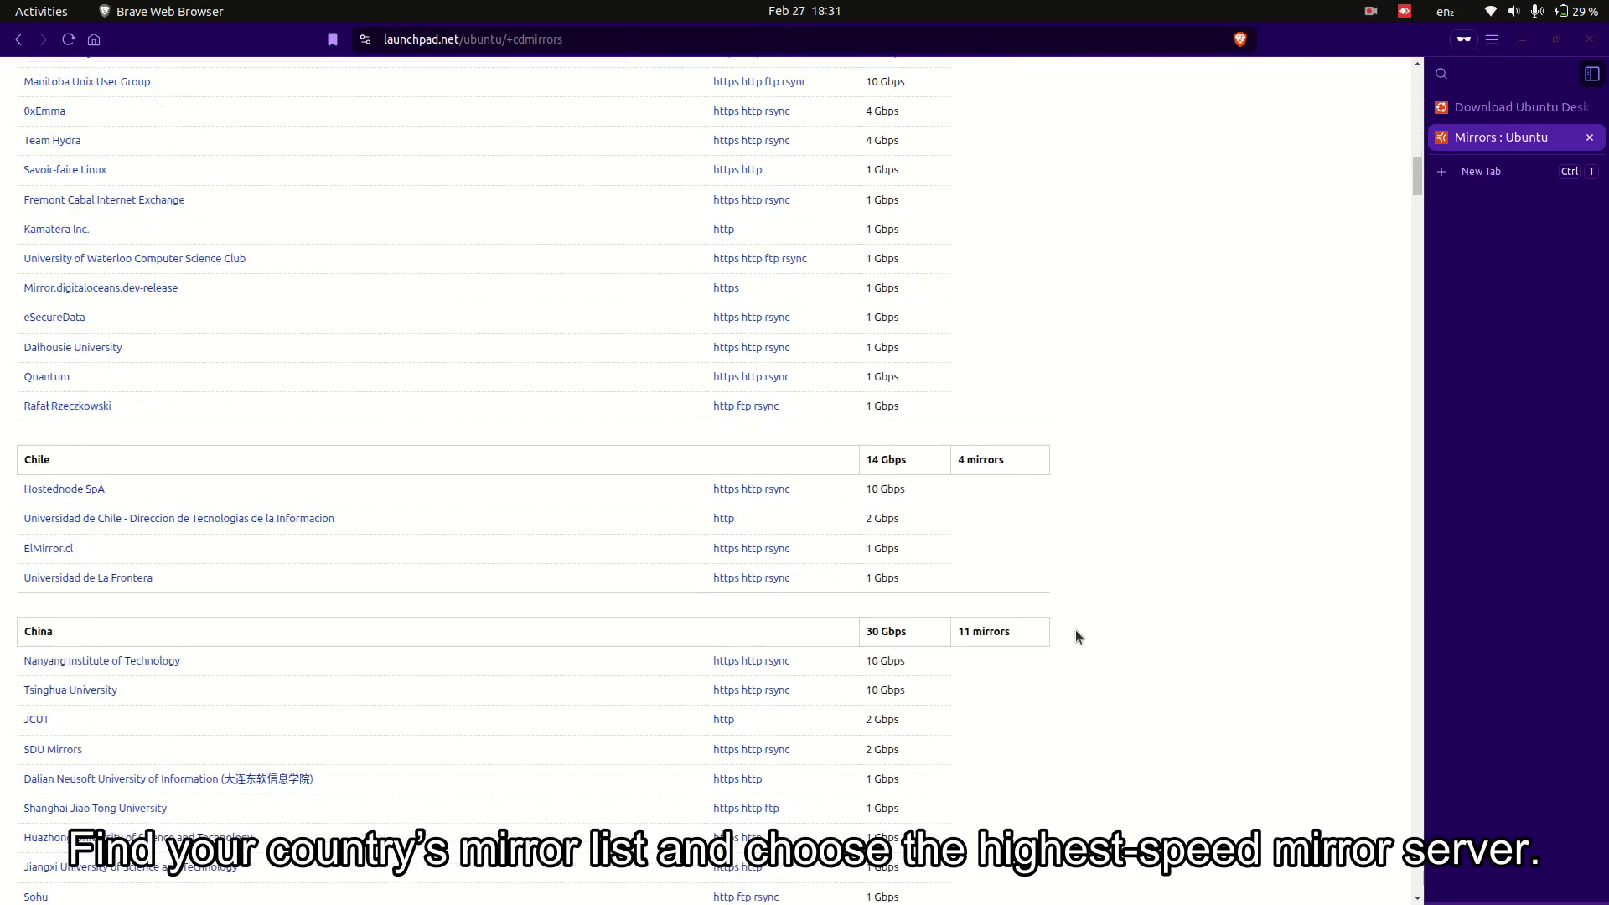
scroll(1076, 636, down, 20)
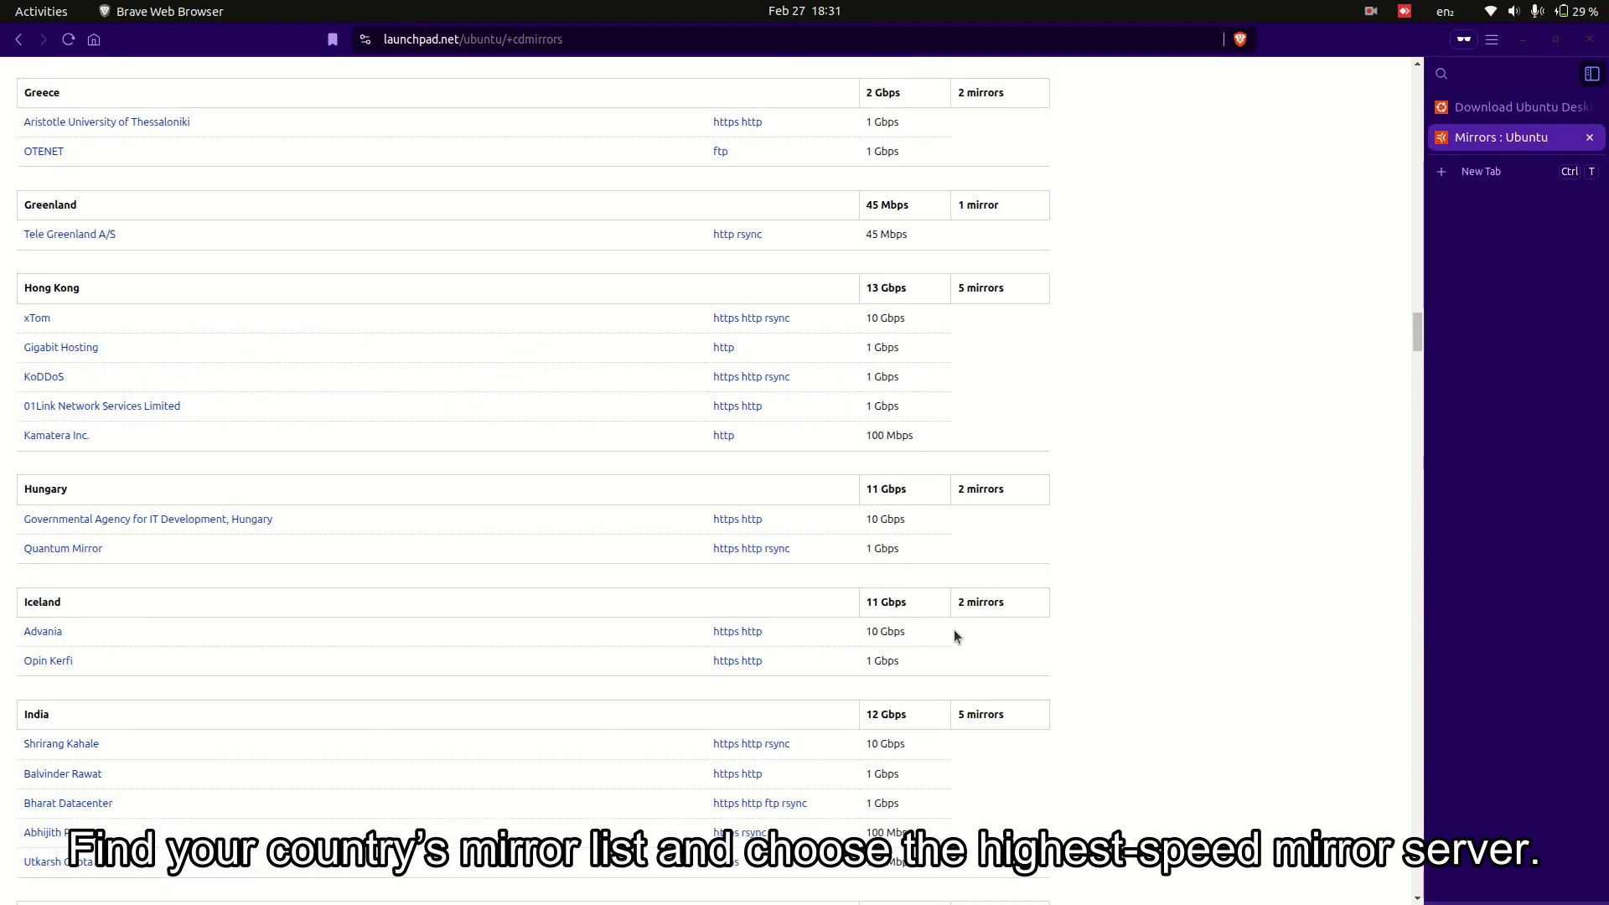
scroll(863, 647, down, 4)
drag(913, 450, 45, 426)
click(918, 473)
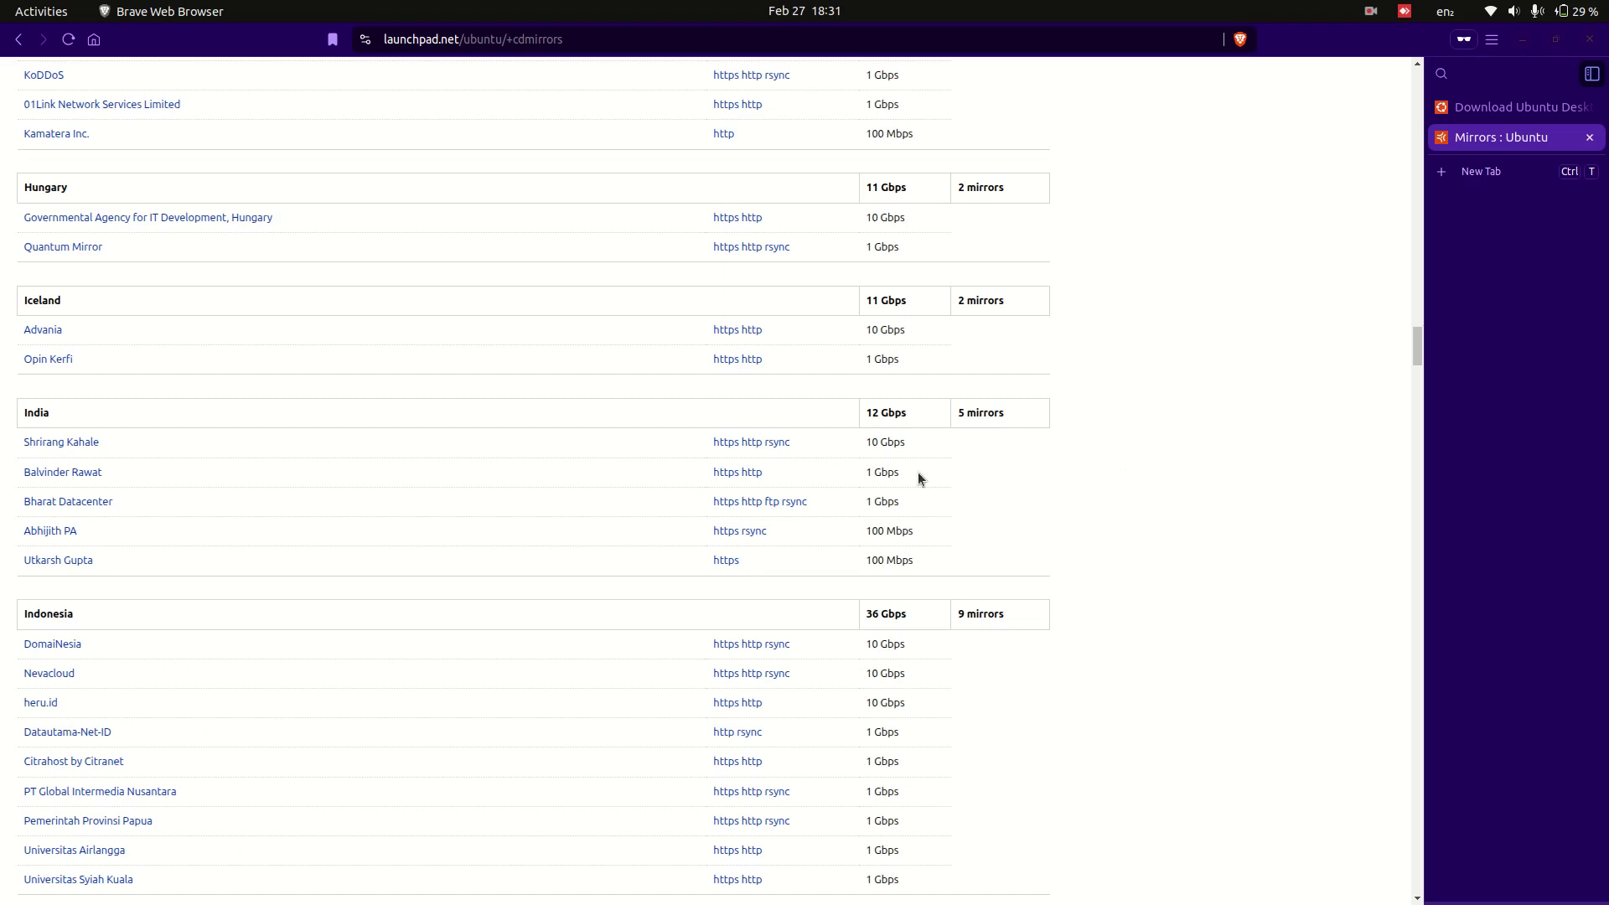
right_click(727, 444)
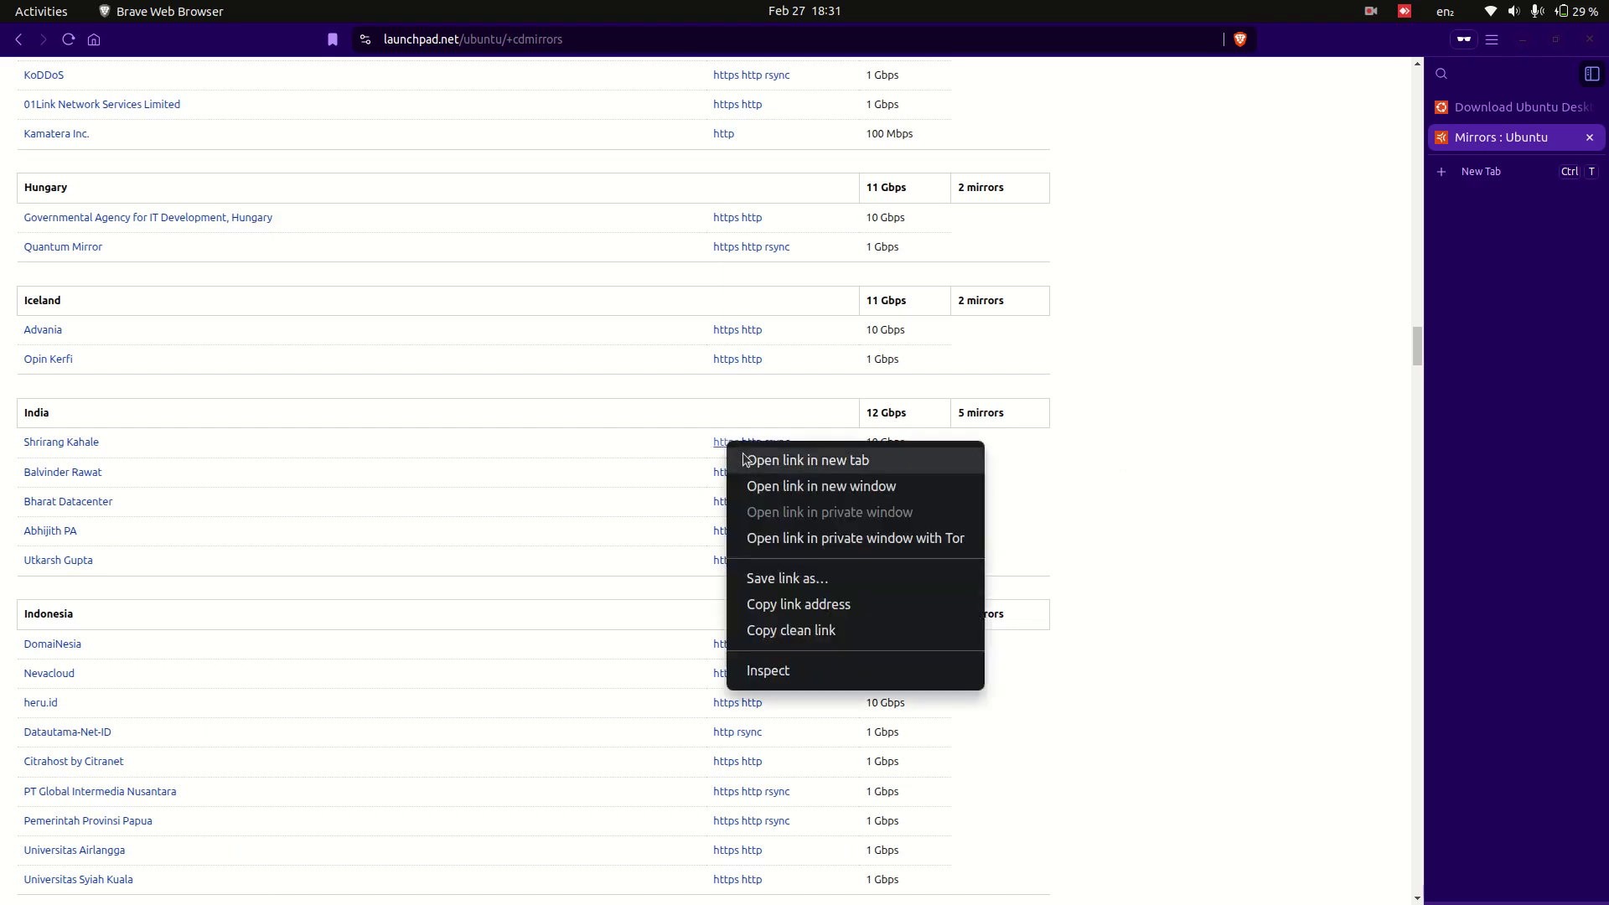
- Open India's ubuntu-releases mirror in a new tab and enter its 24.04.2/ folder
click(741, 457)
click(1499, 171)
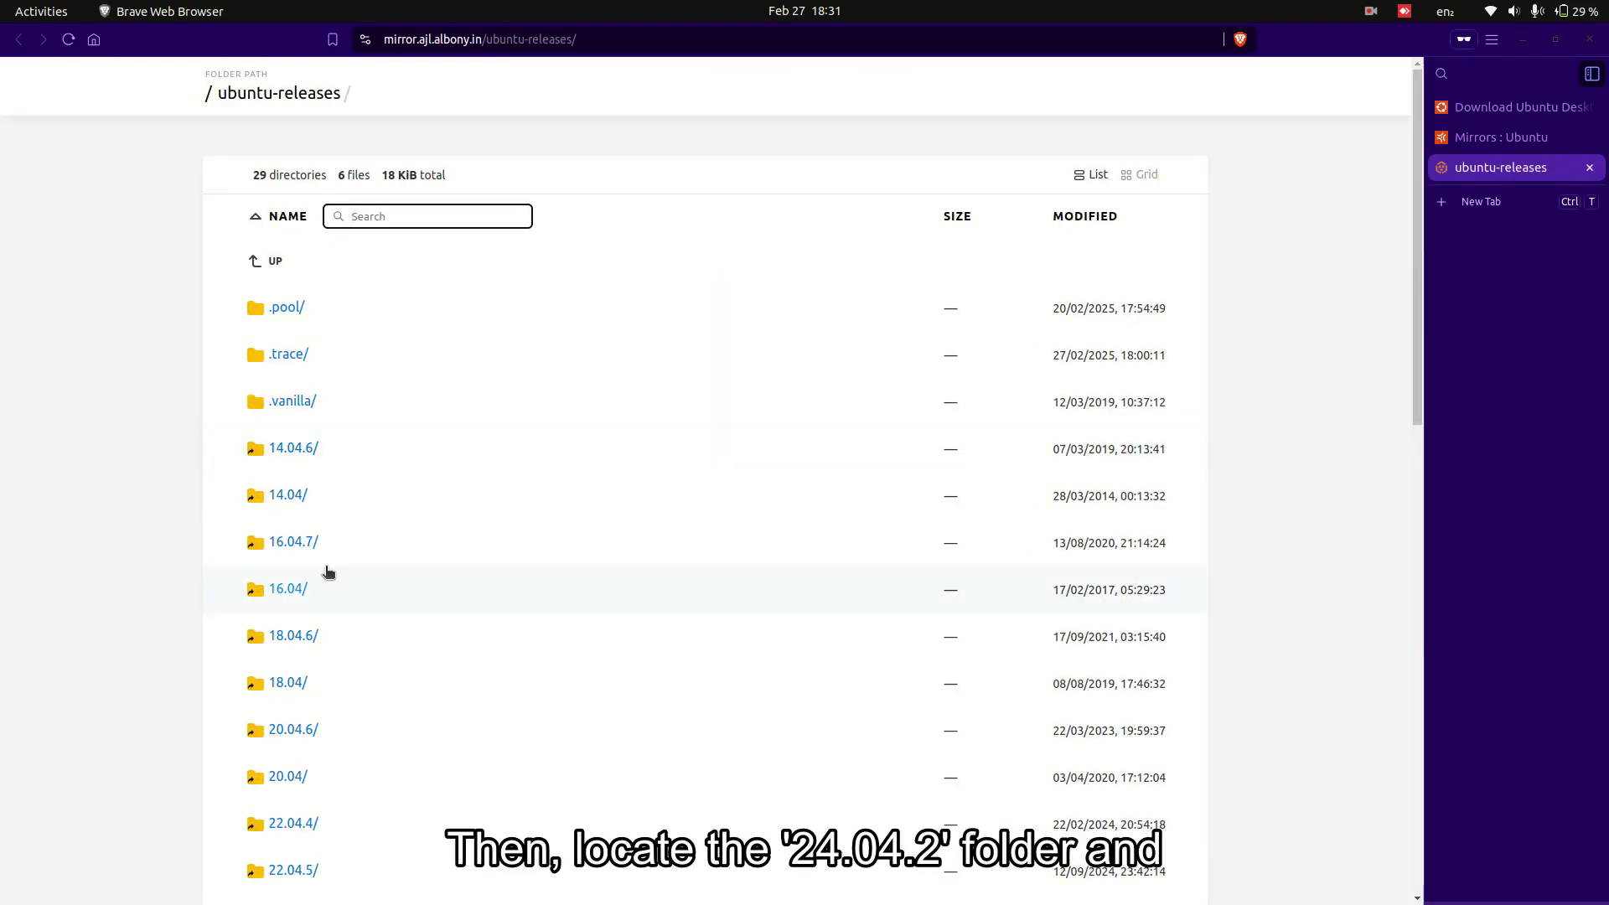
scroll(423, 565, down, 4)
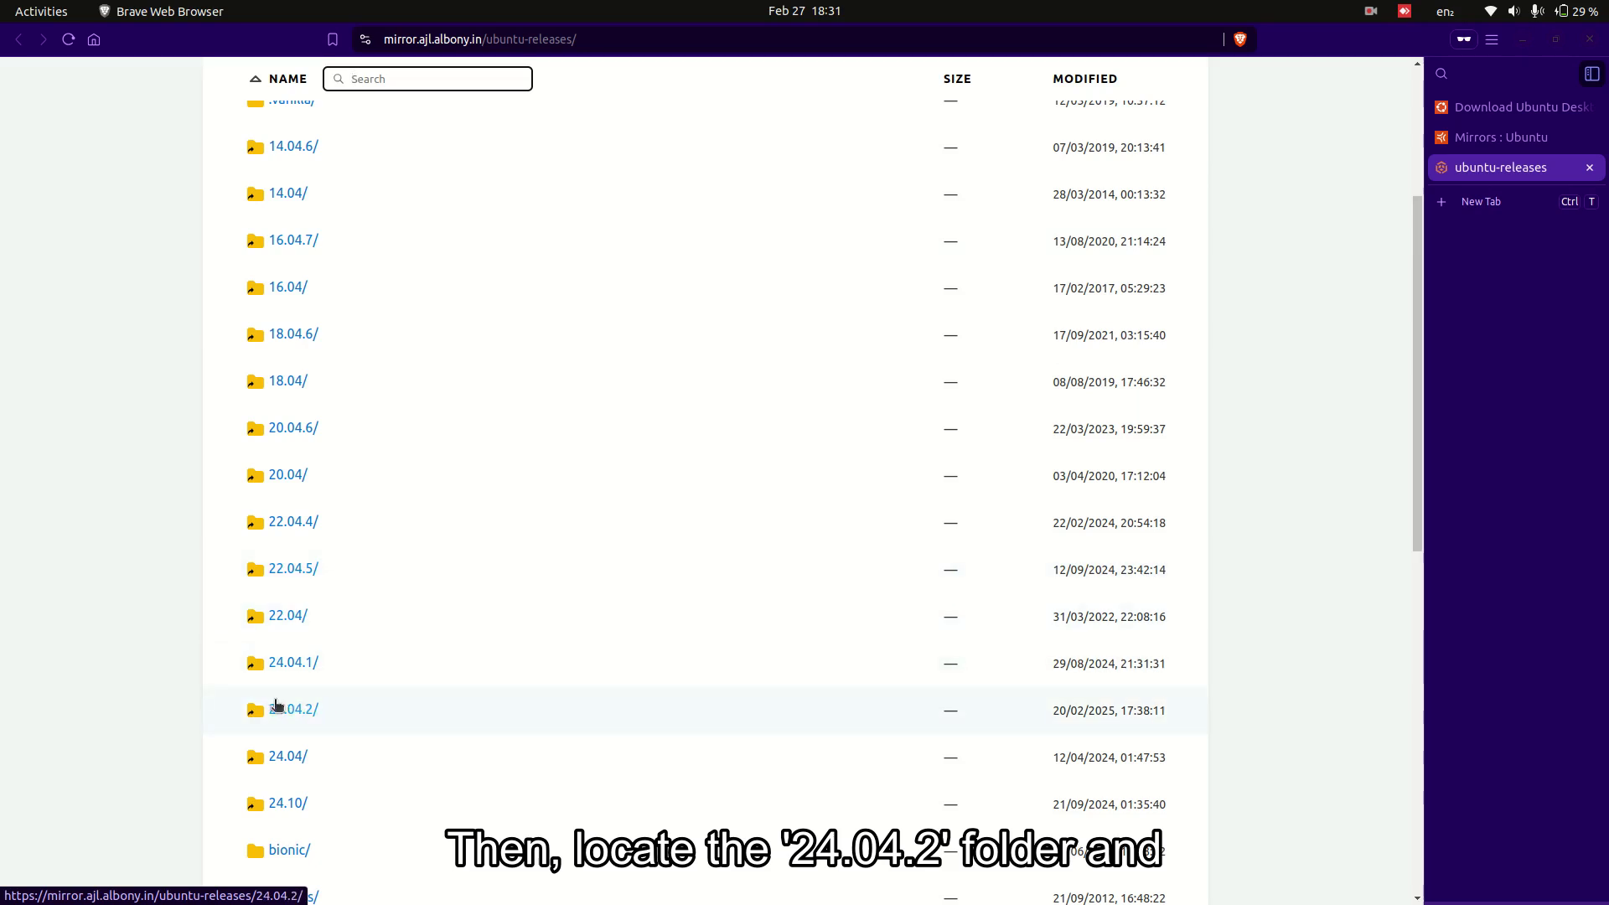
drag(166, 704, 342, 712)
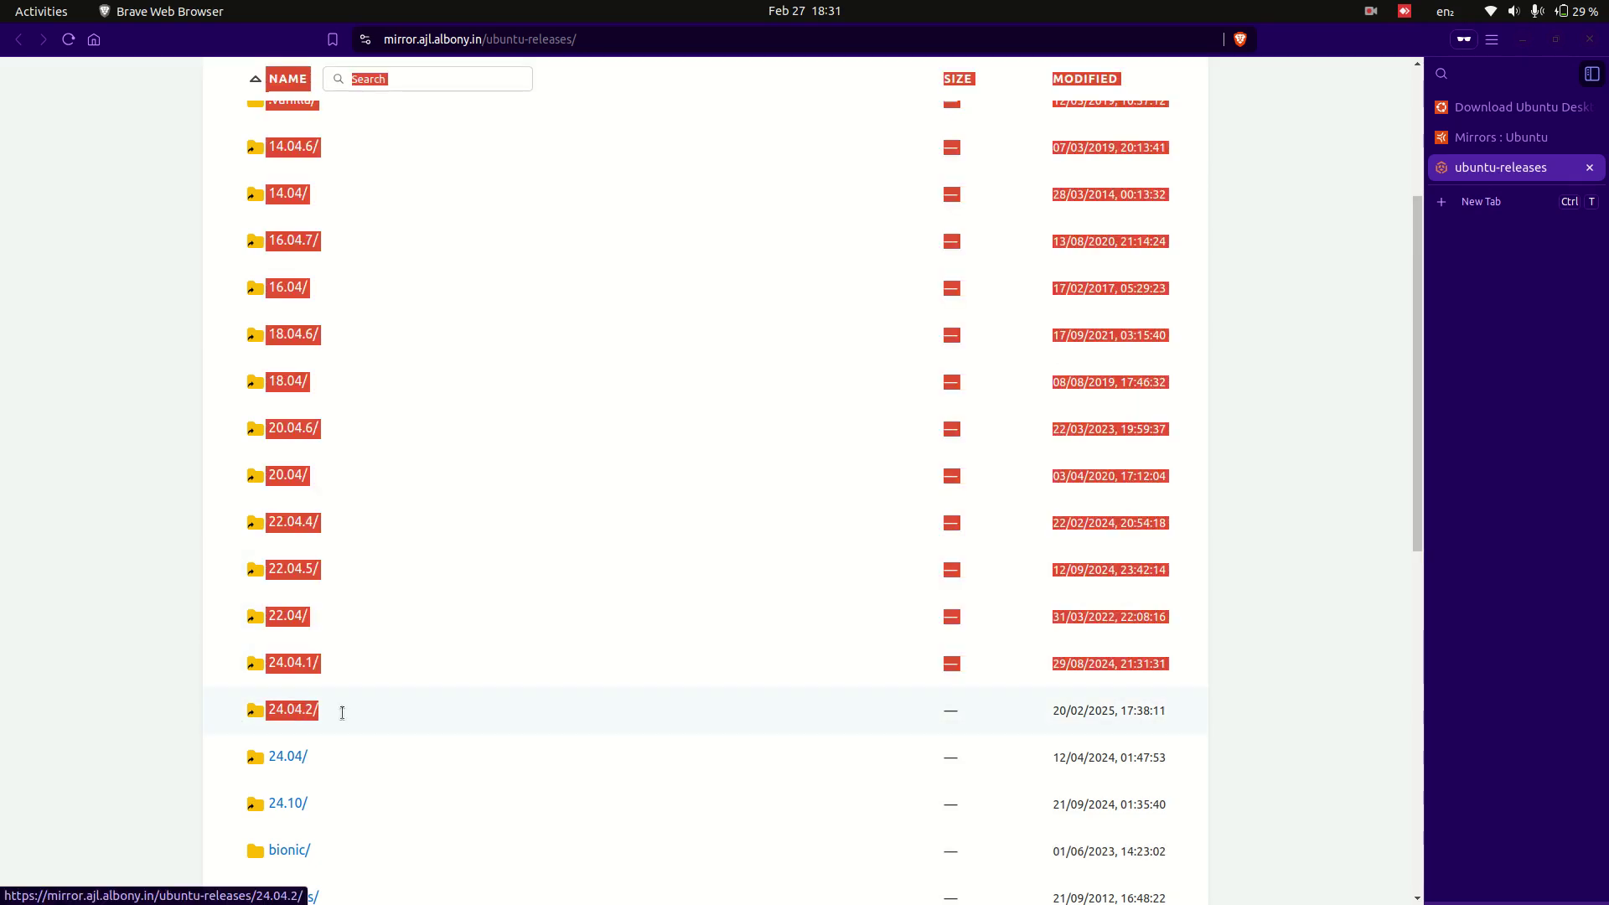
click(153, 724)
click(292, 711)
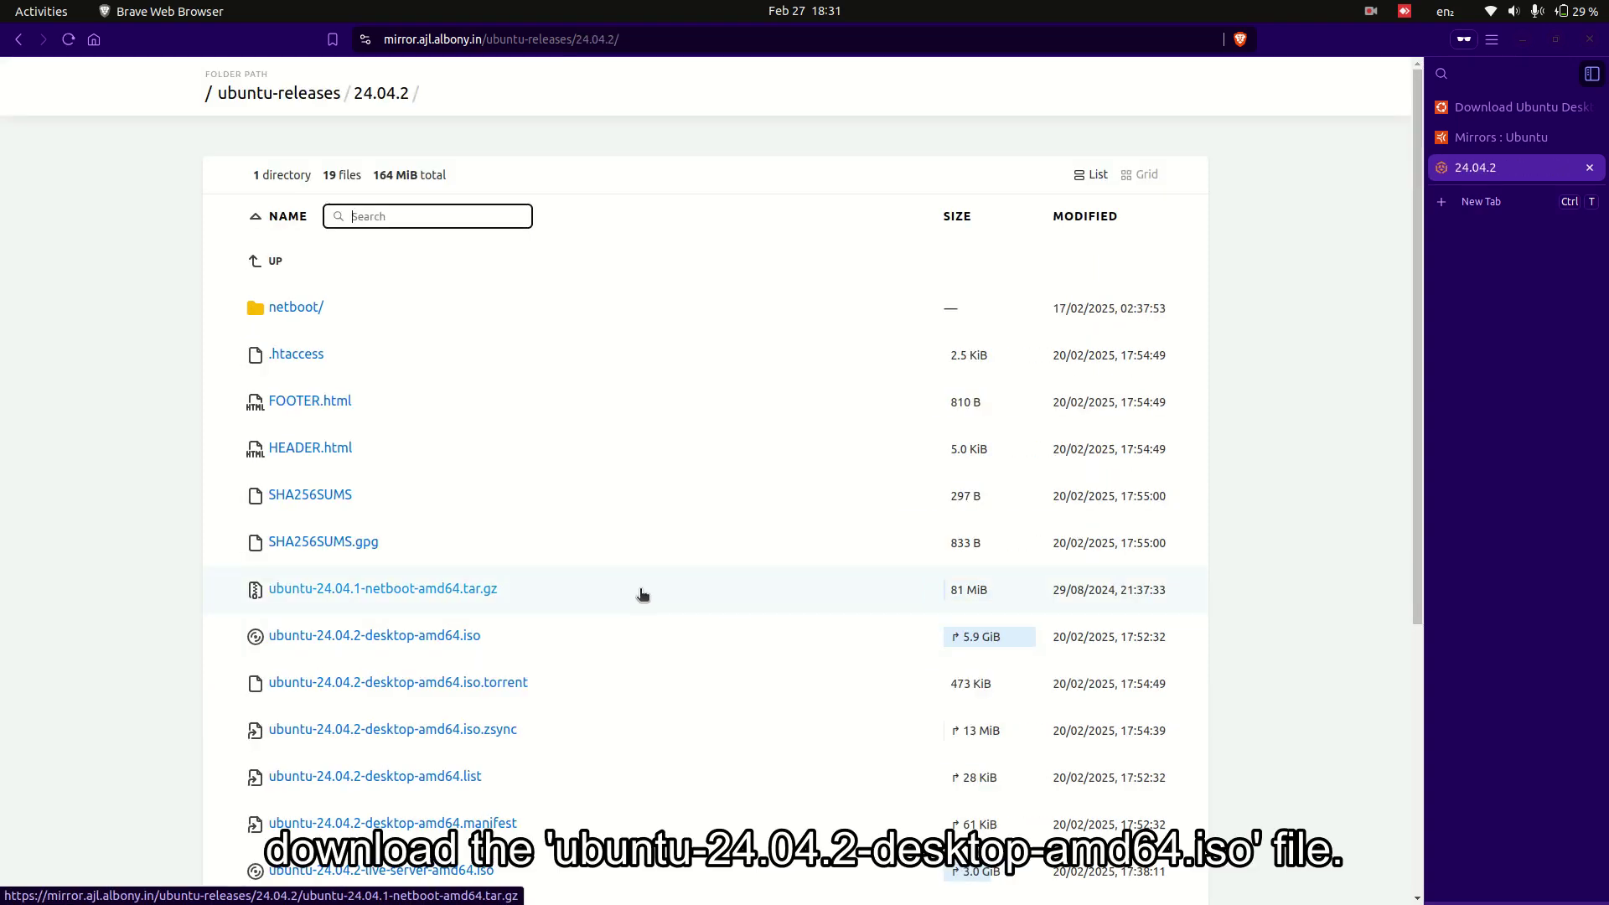
- Save ubuntu-24.04.2-desktop-amd64.iso to Downloads and open the full download history
click(424, 639)
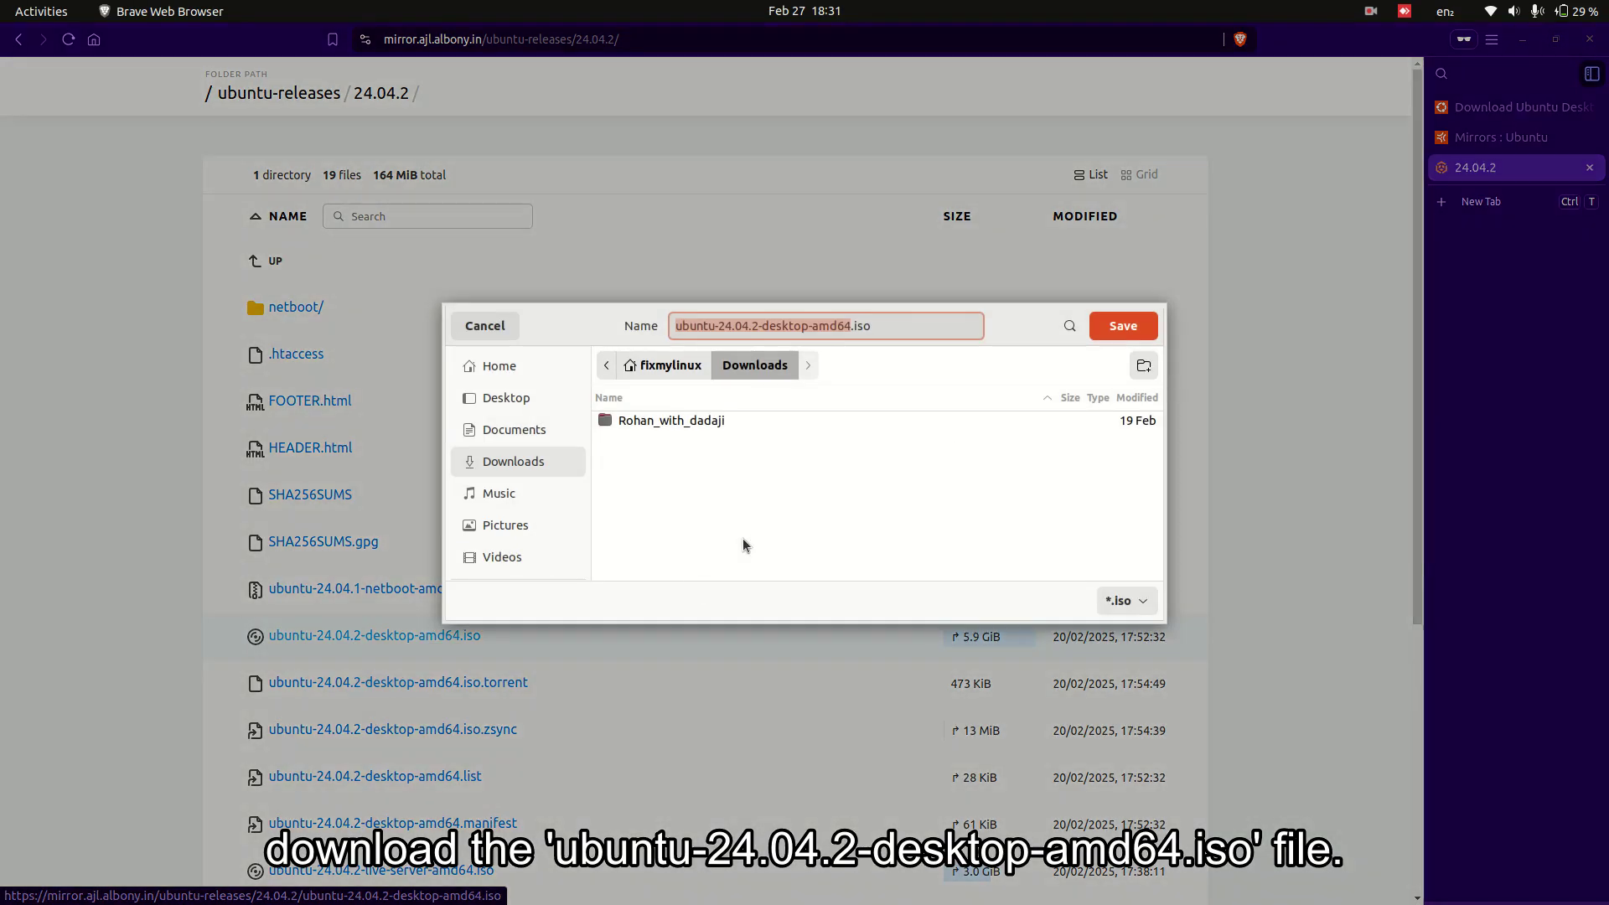
click(1100, 327)
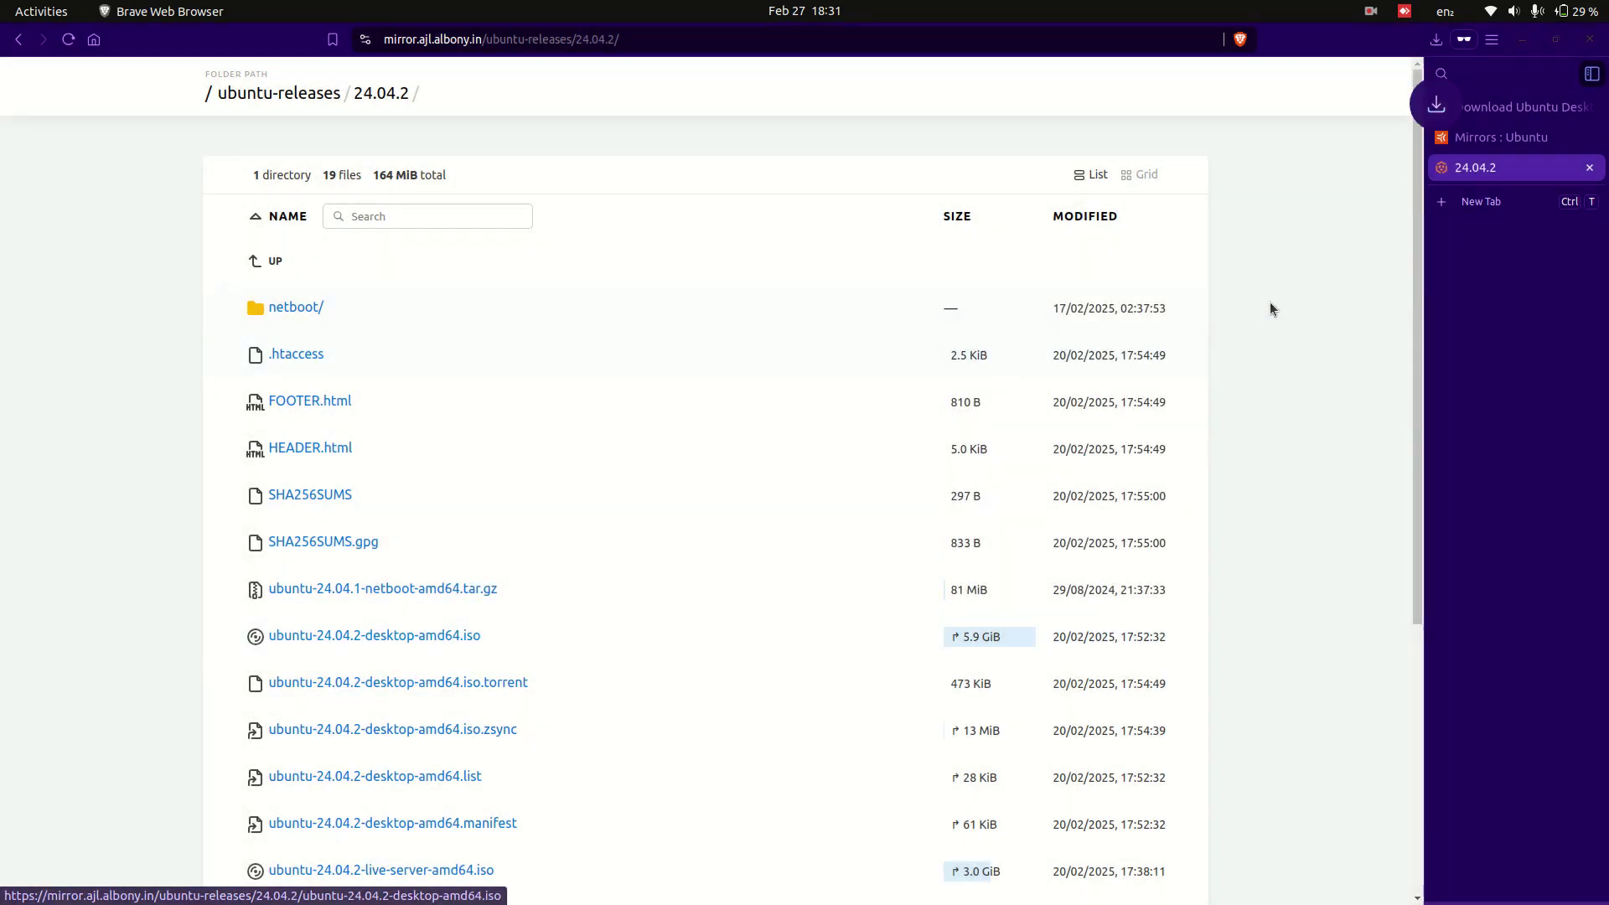
click(1436, 42)
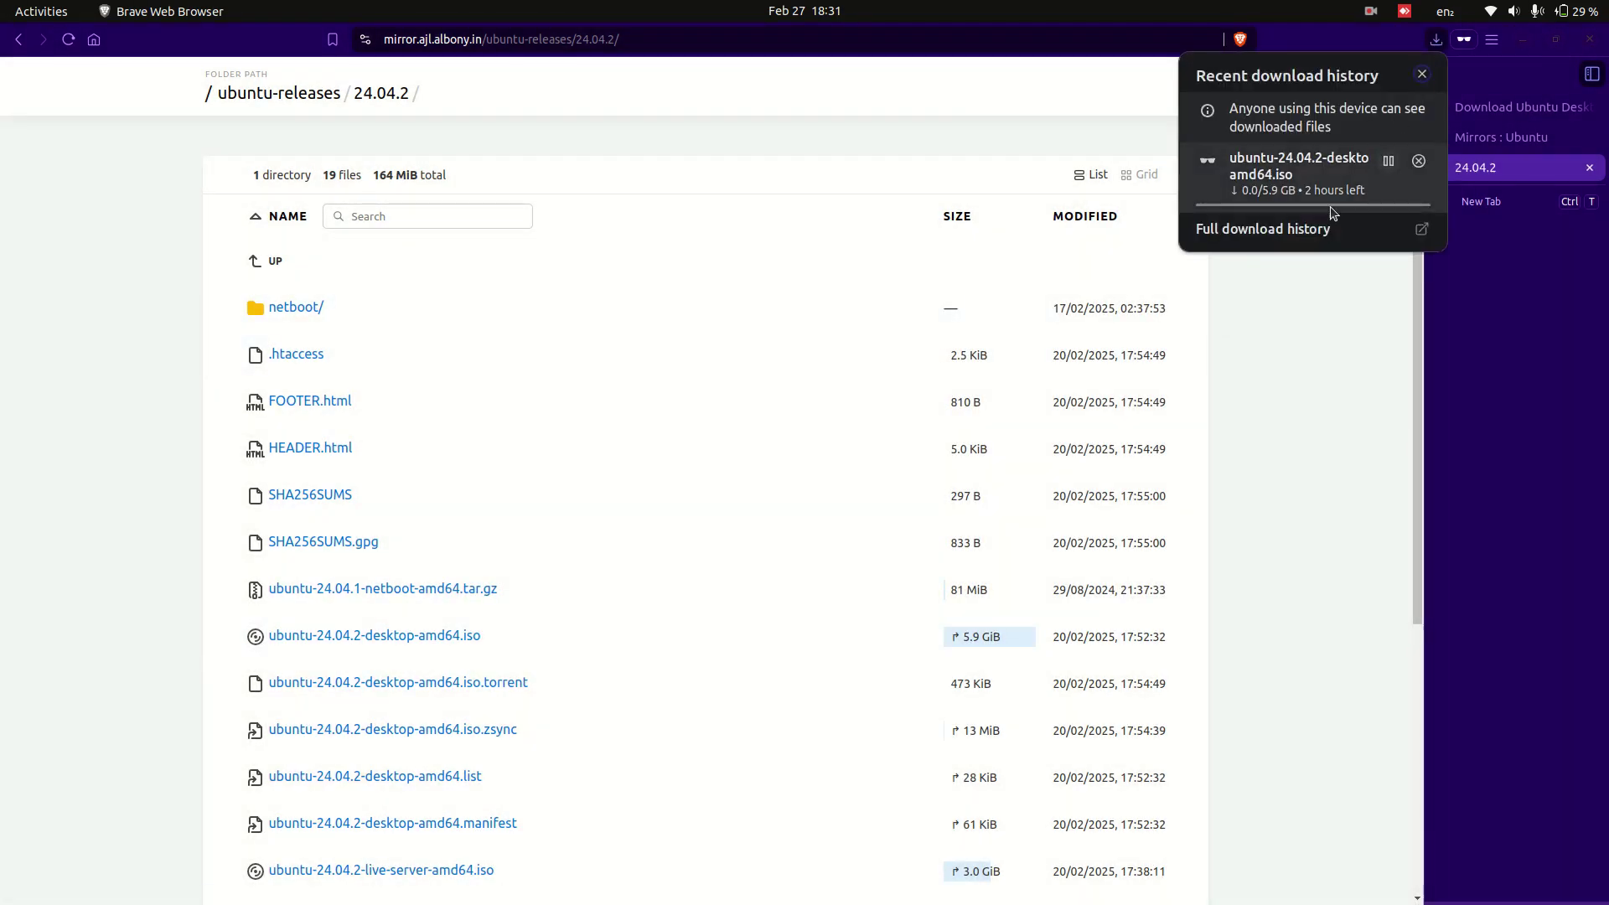
click(1298, 230)
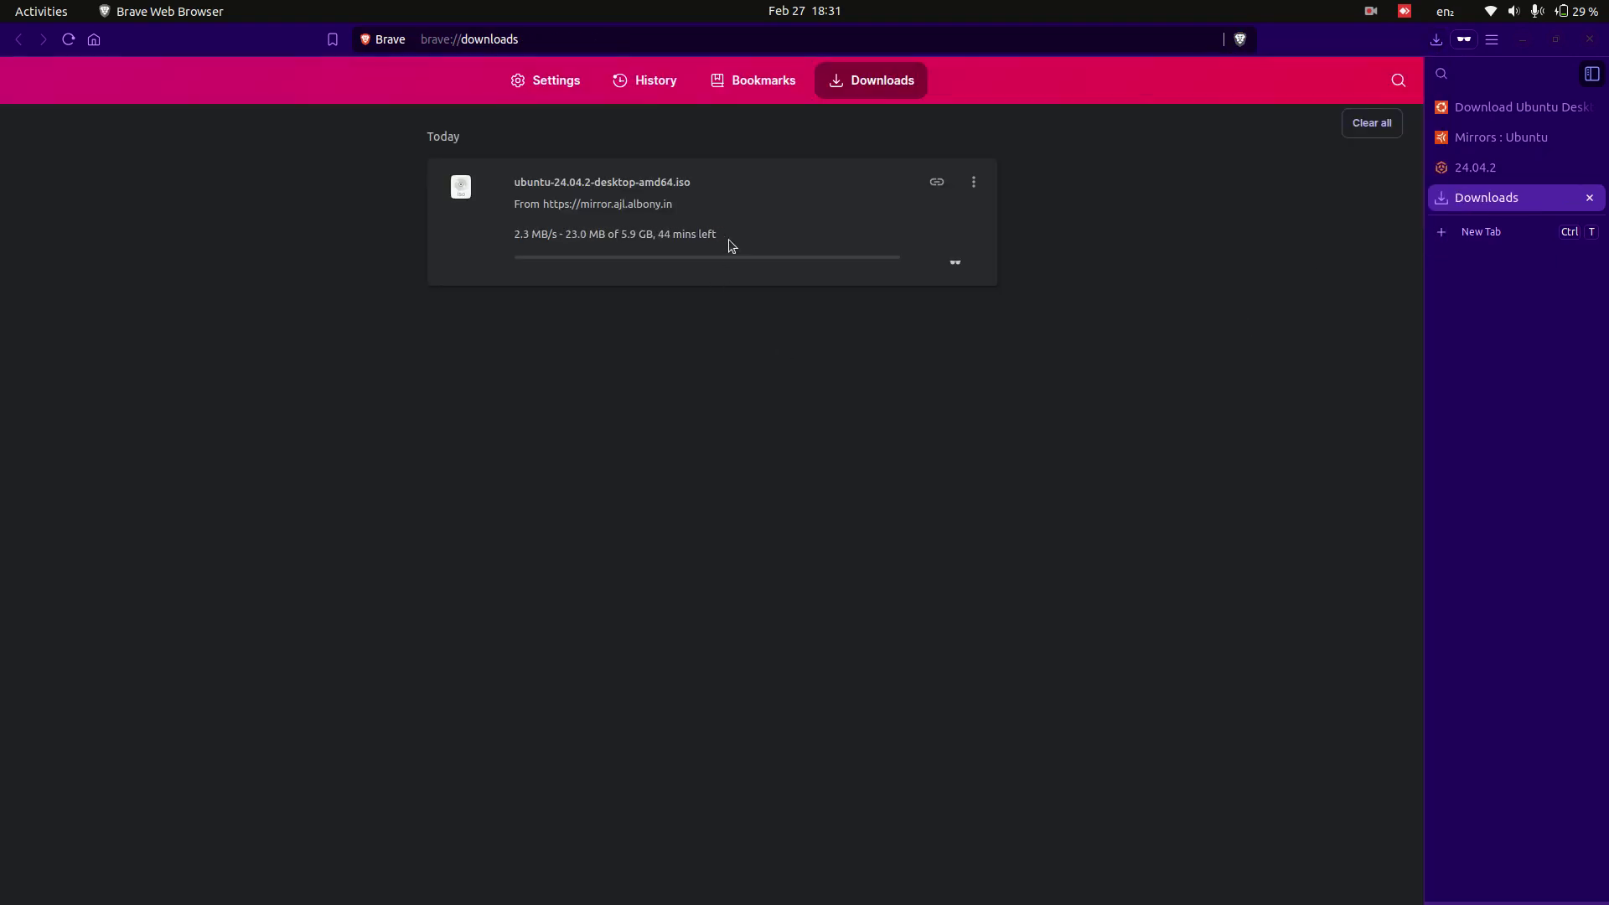
- Keep the downloads page open while the 5.9 GB ISO downloads
mouse_move(728, 239)
mouse_down()
mouse_move(537, 234)
mouse_move(725, 240)
mouse_up()
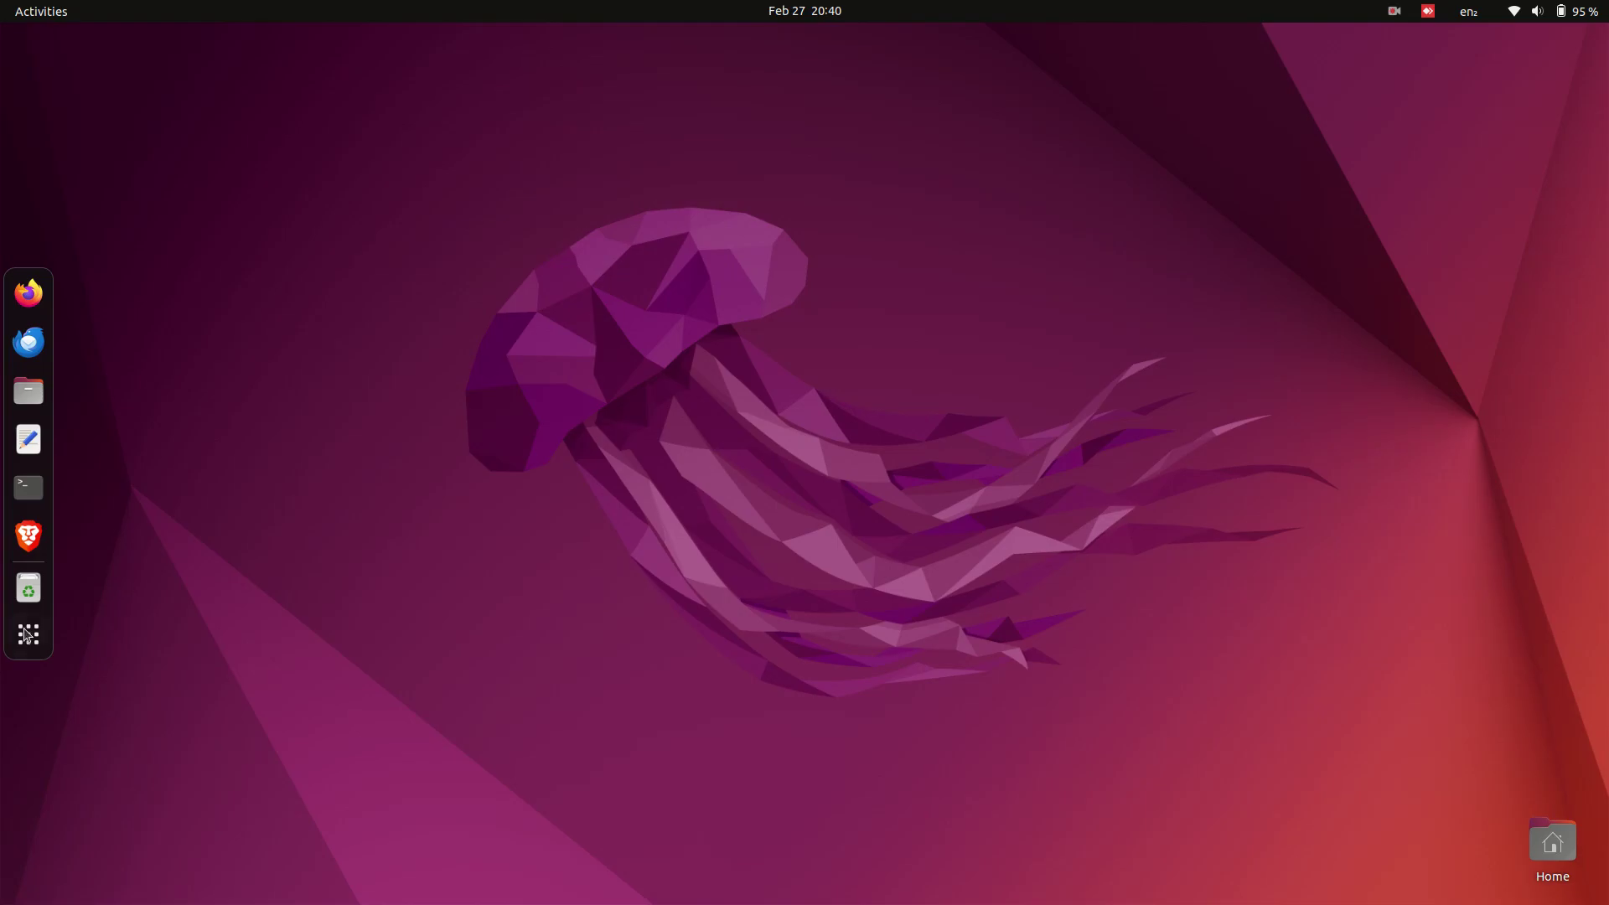
- Launch Oracle VM VirtualBox from the applications grid
click(12, 642)
scroll(668, 560, down, 1)
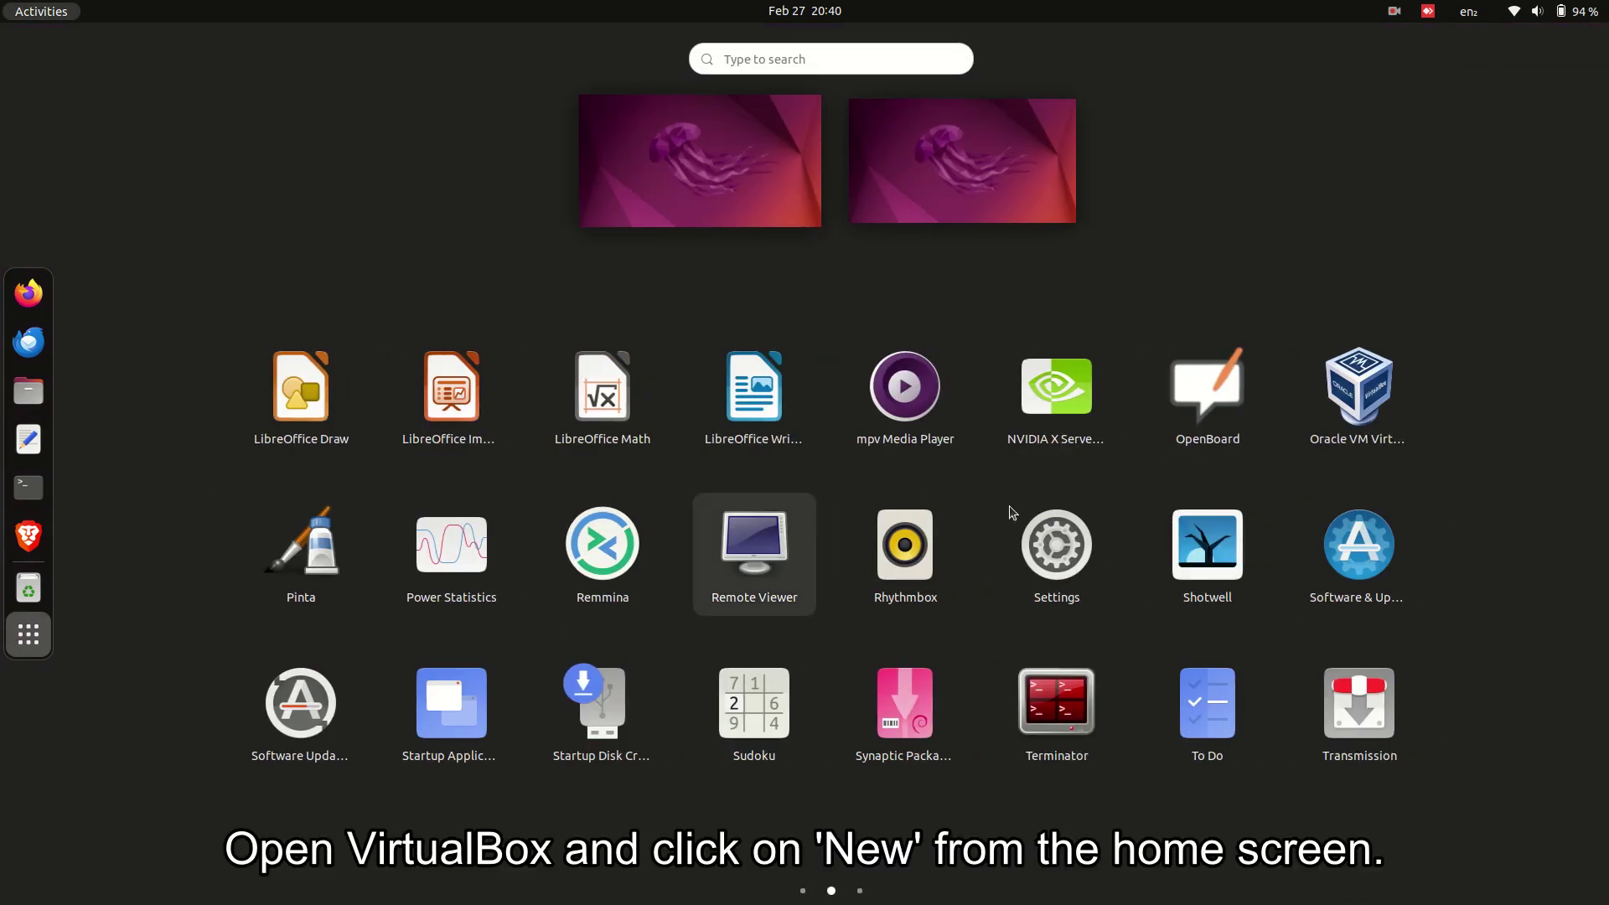
click(1344, 402)
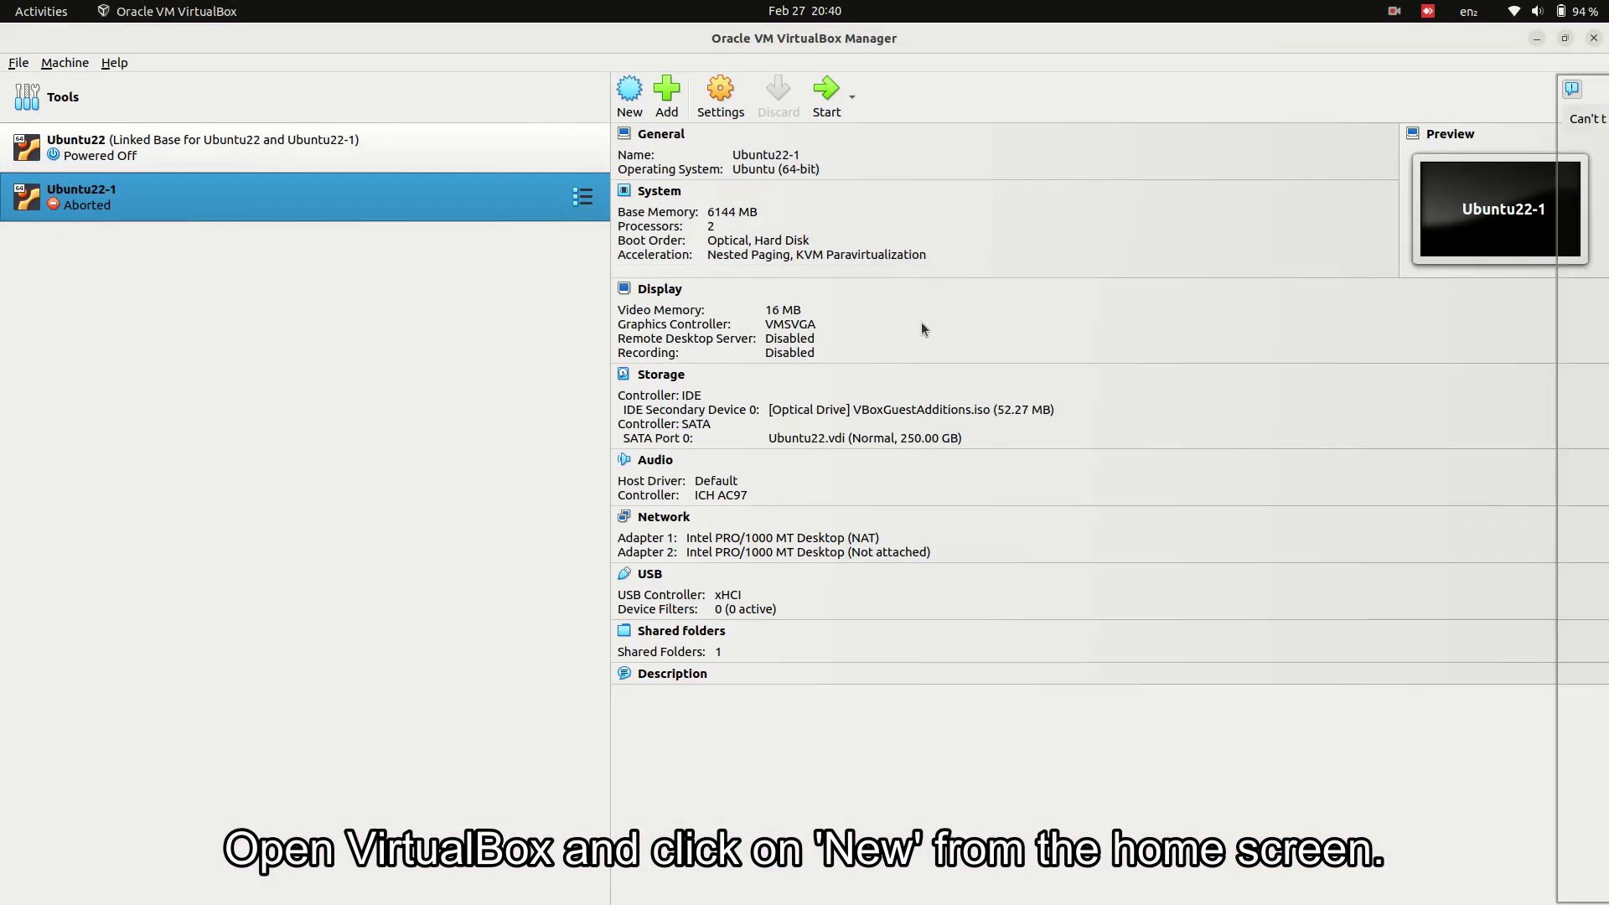
- Start a new VM named Ubuntu24 using the 24.04.2 desktop ISO, skipping unattended installation
click(630, 94)
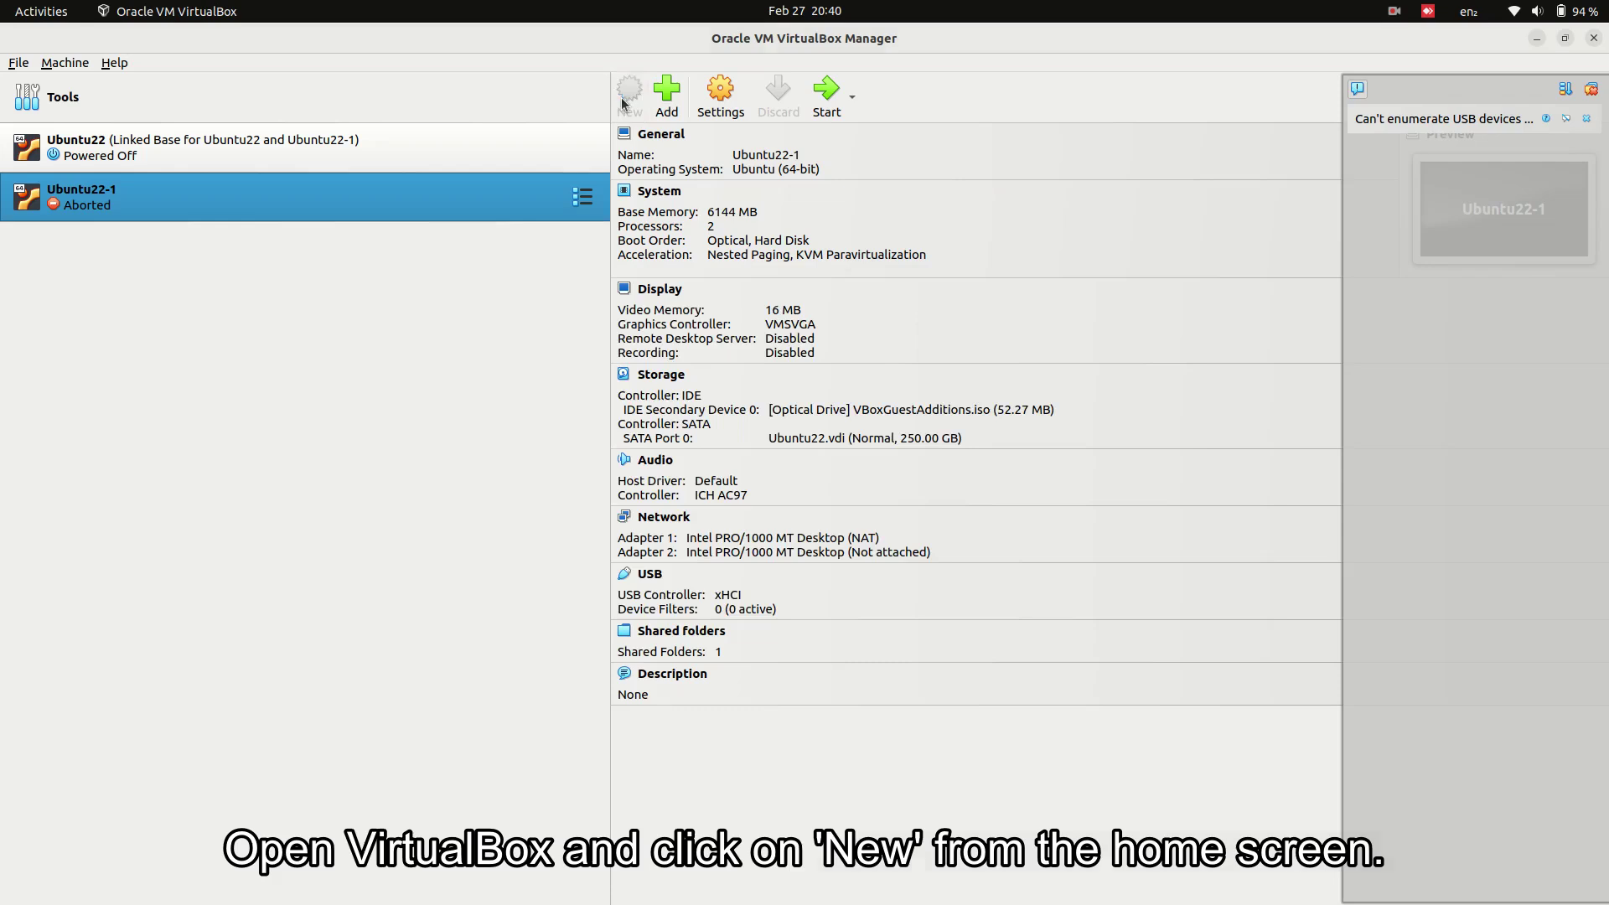
text(Ubuntu24)
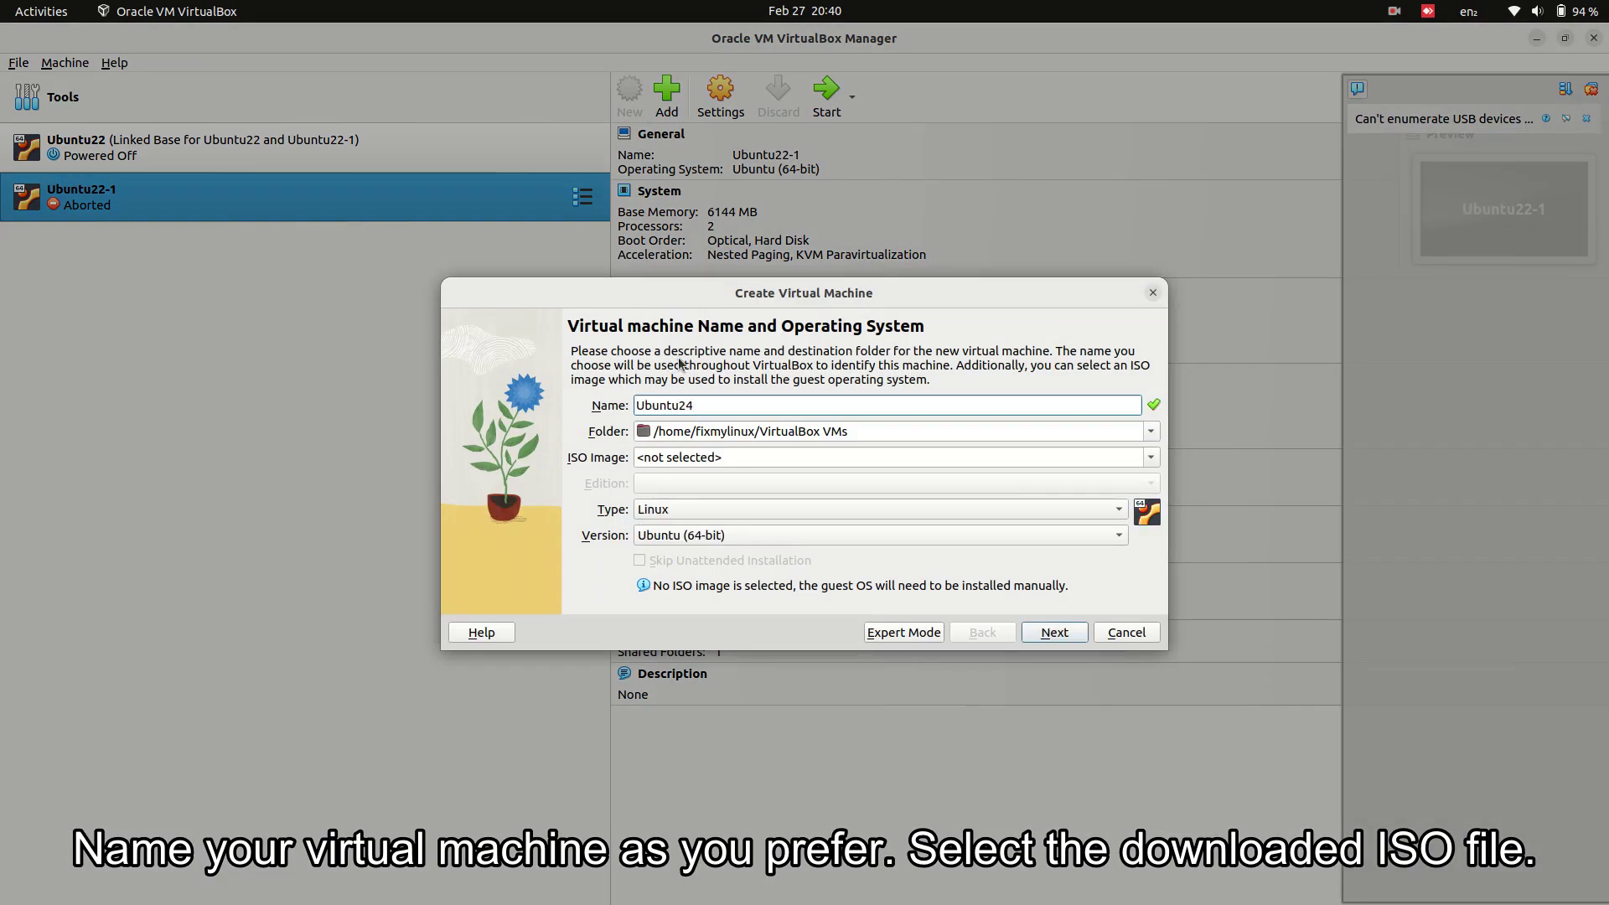
click(1152, 457)
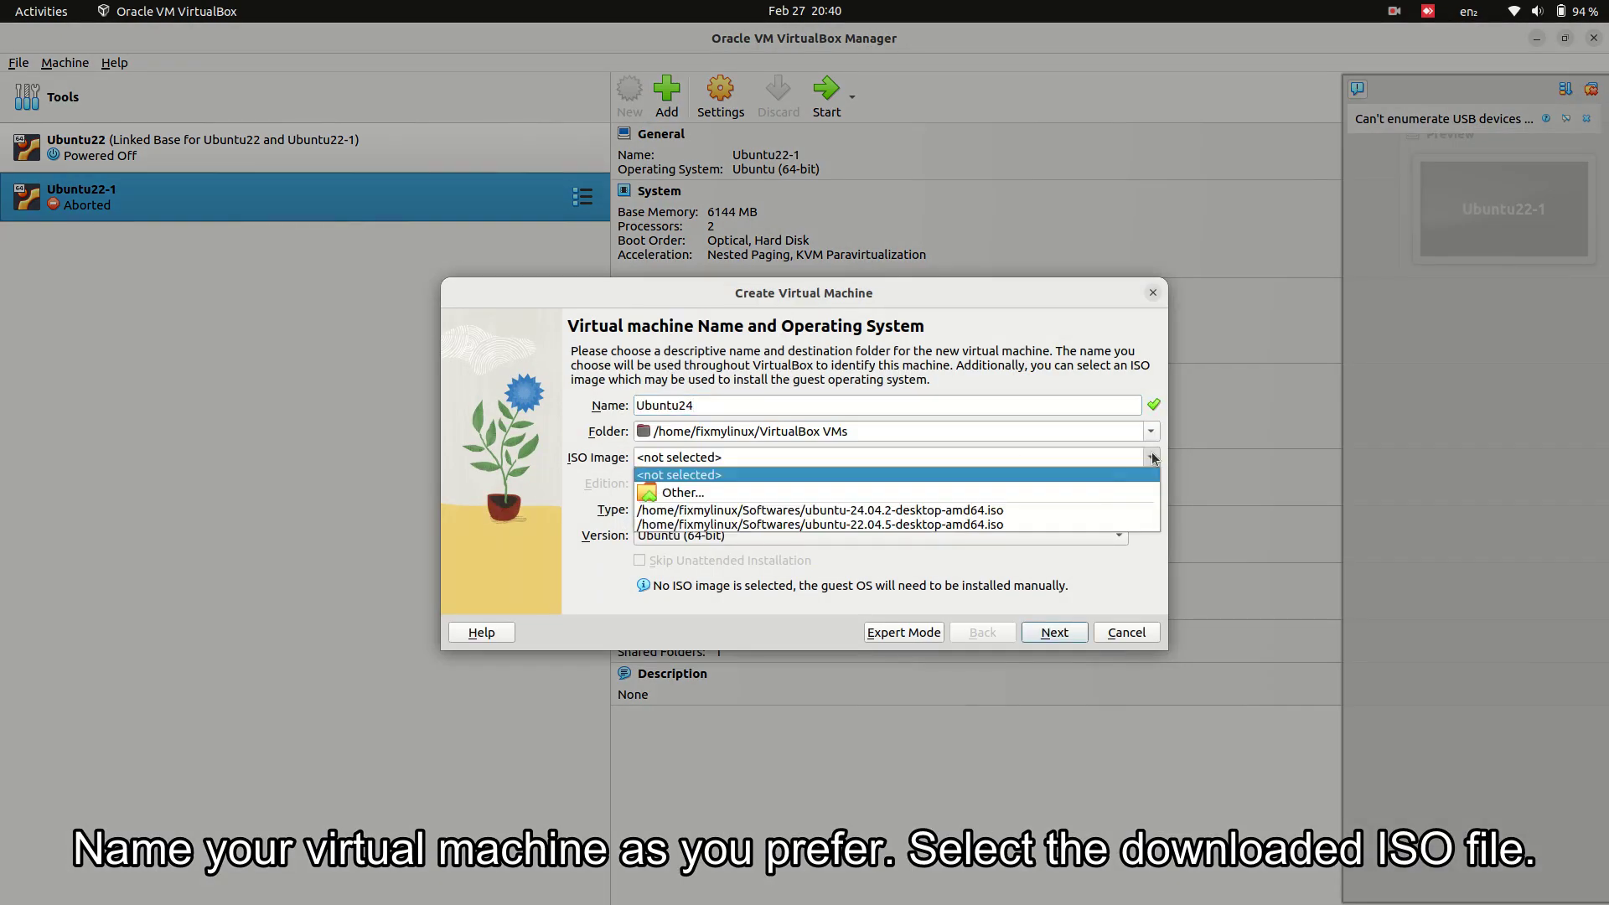
click(1077, 507)
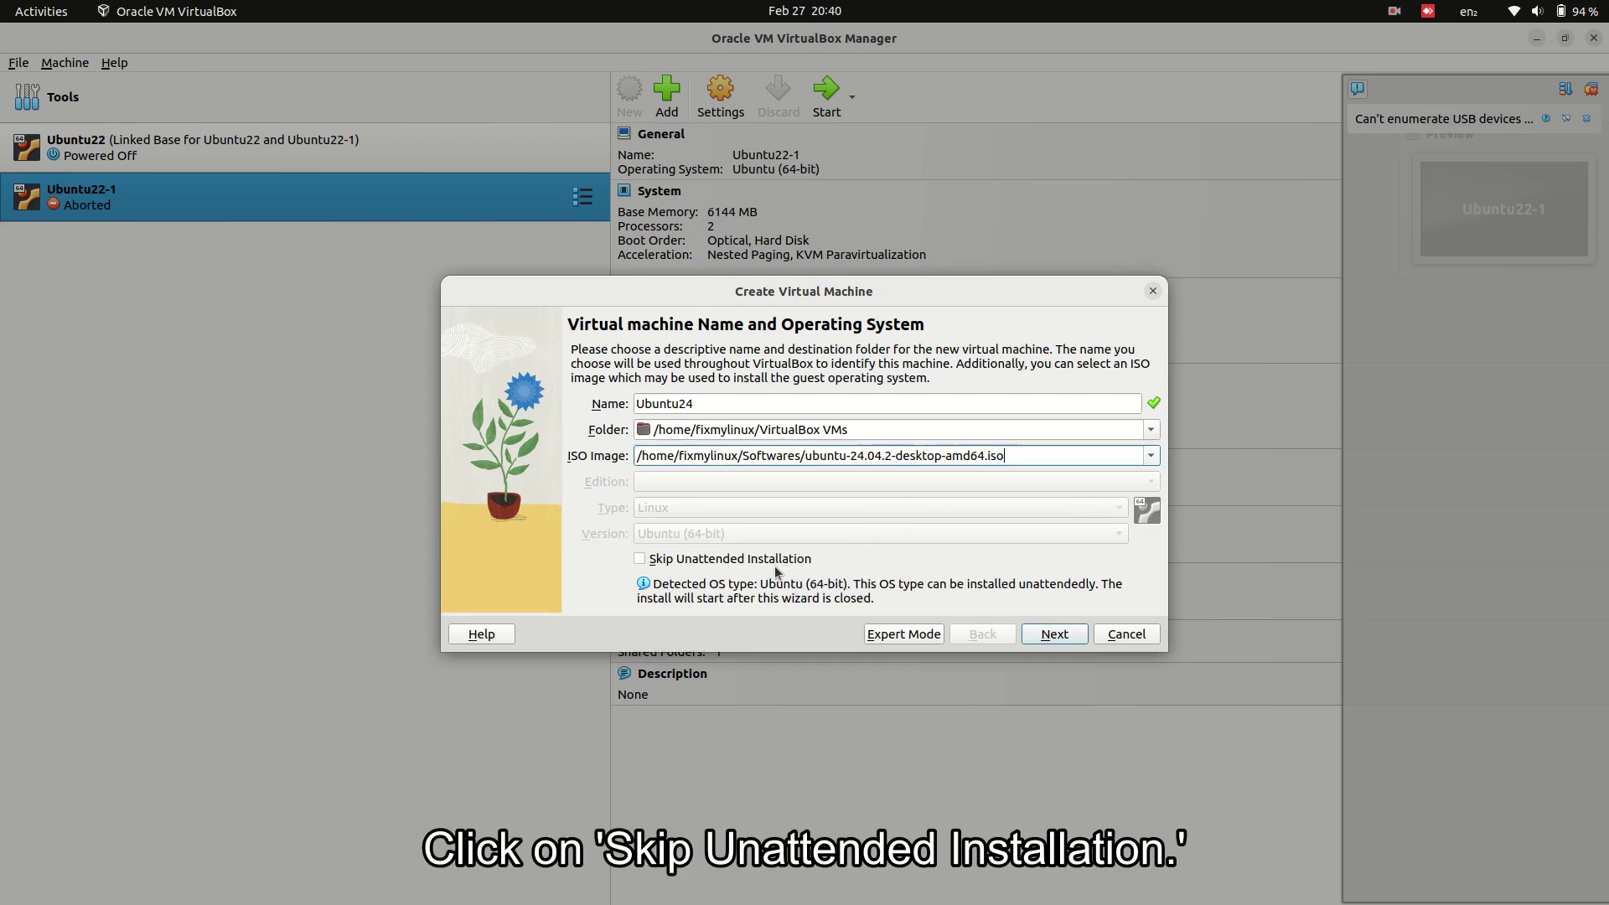
click(774, 562)
click(1054, 634)
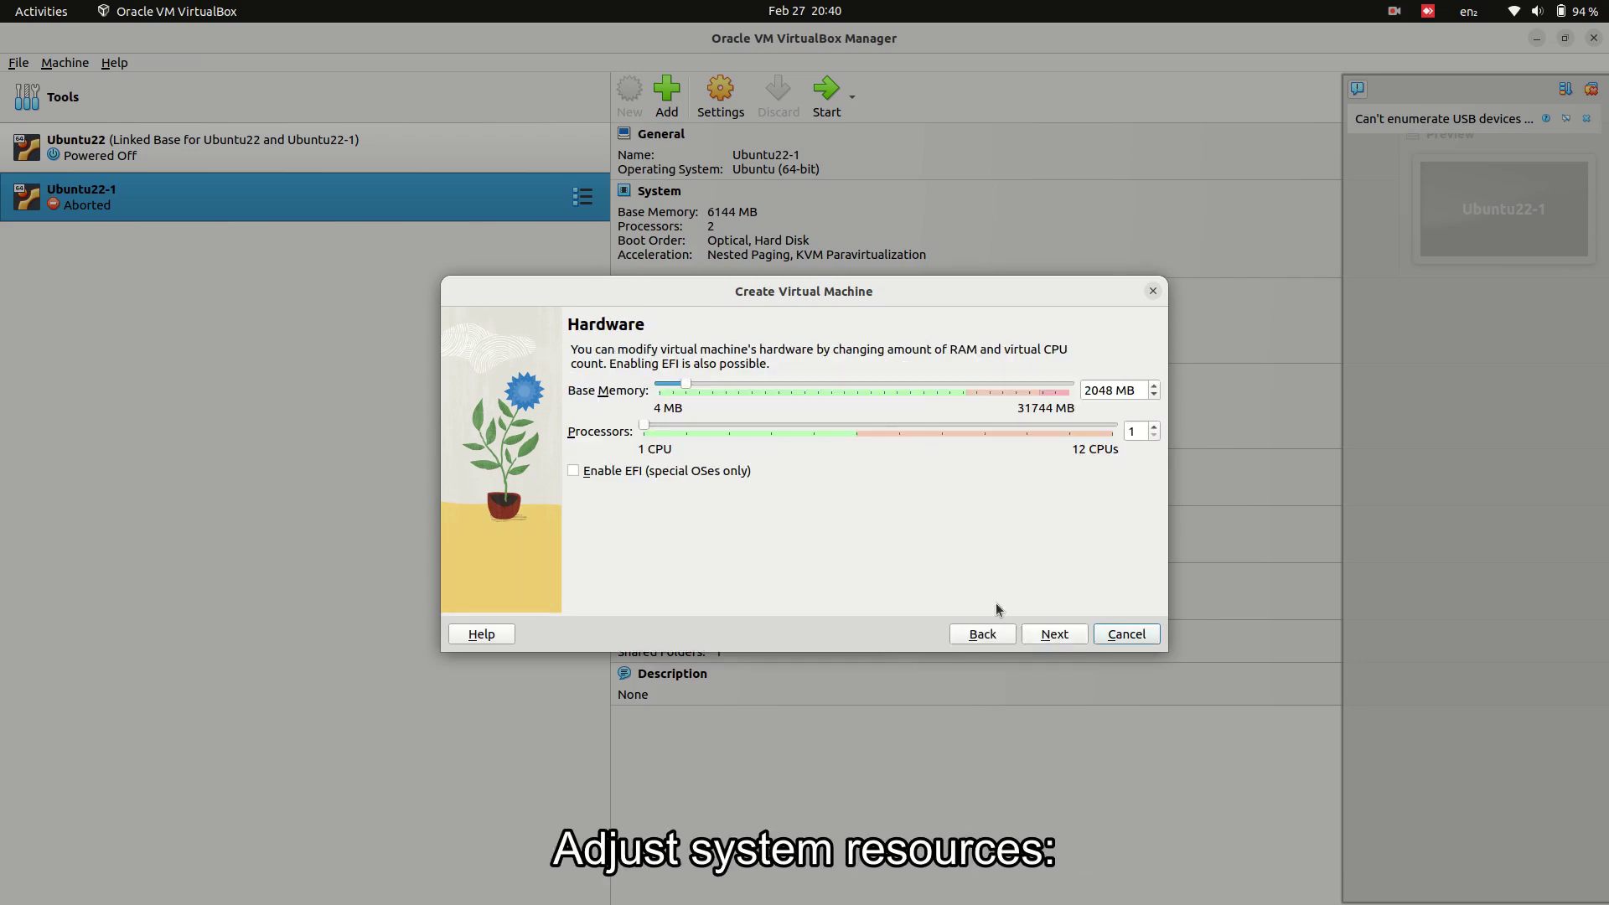
- Assign 8192 MB memory, 2 processors and a 250 GB disk, and finish creating the machine
drag(833, 383, 832, 383)
click(812, 431)
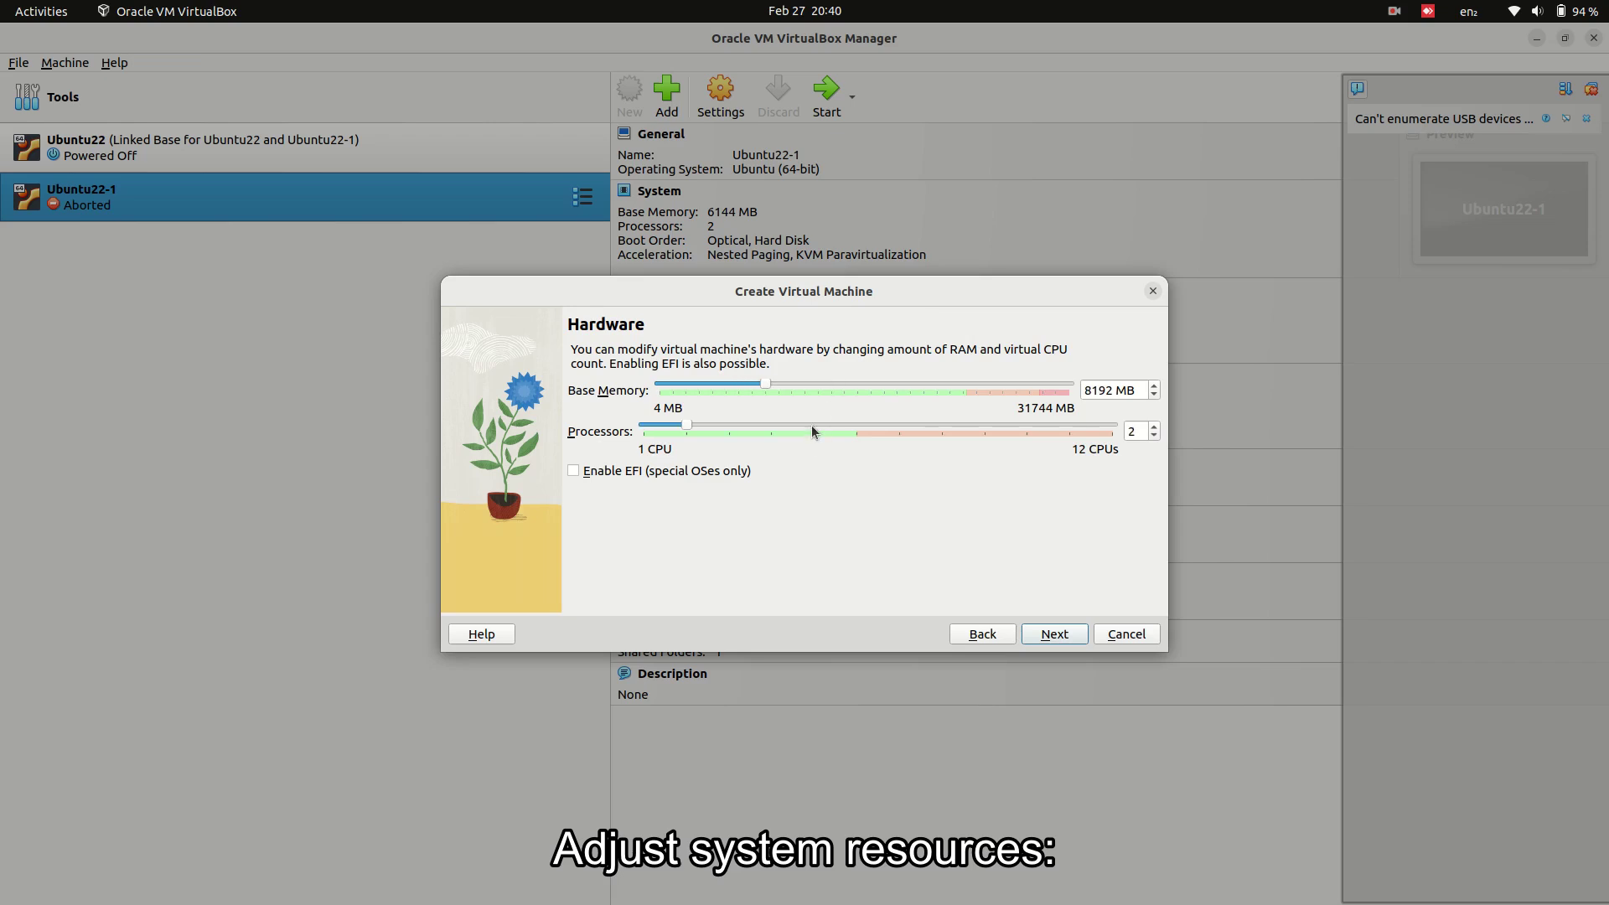
click(1055, 634)
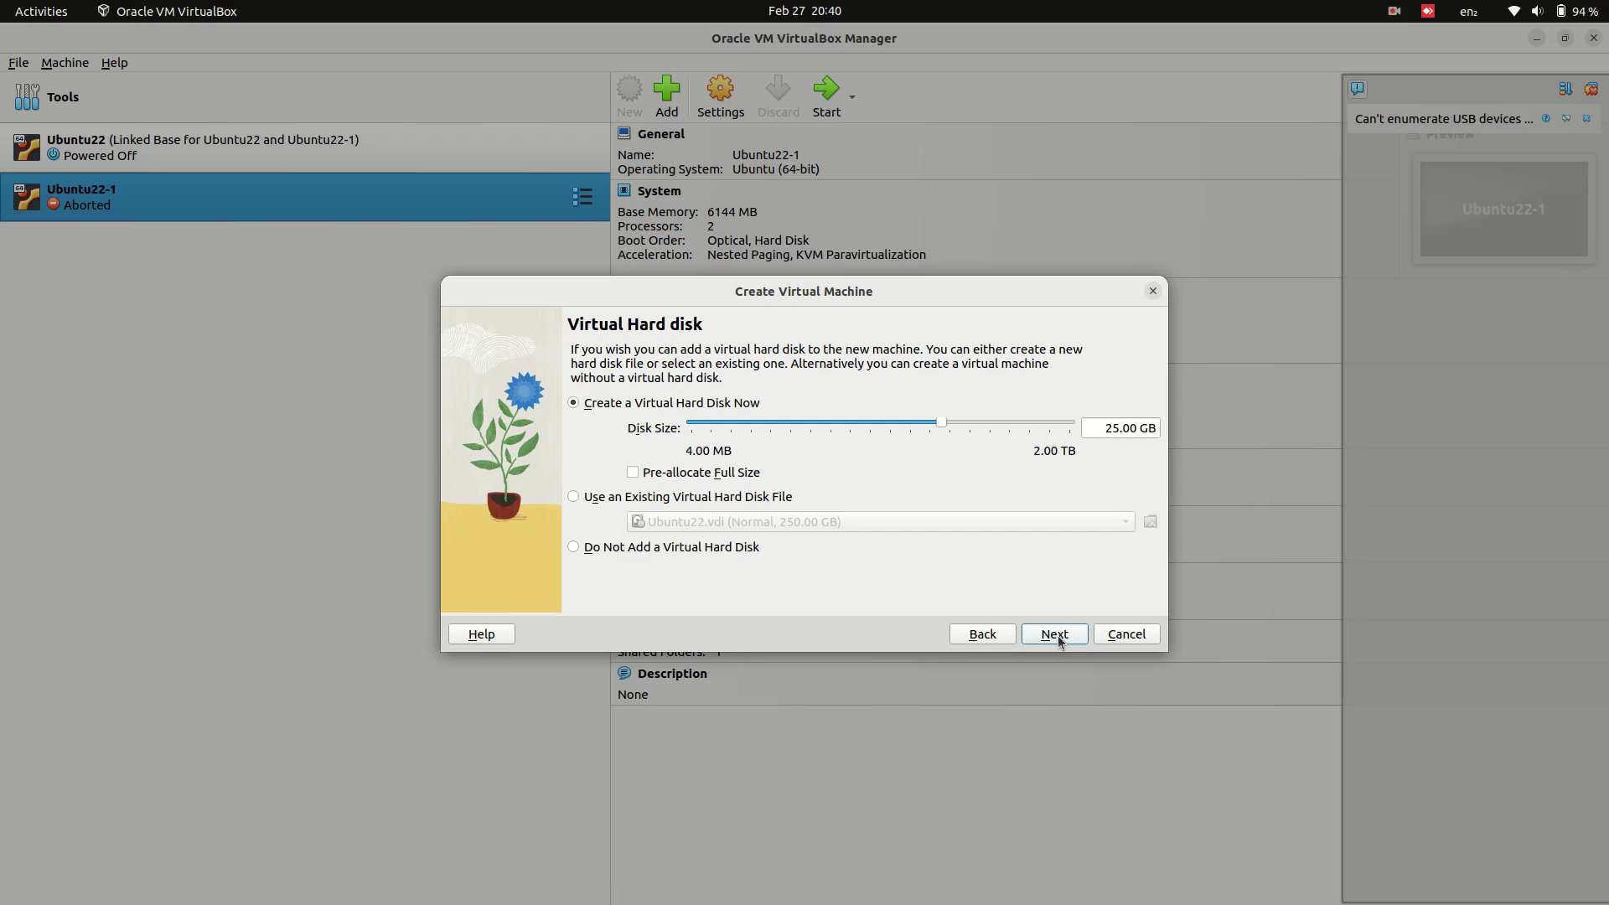
click(1116, 428)
text(0)
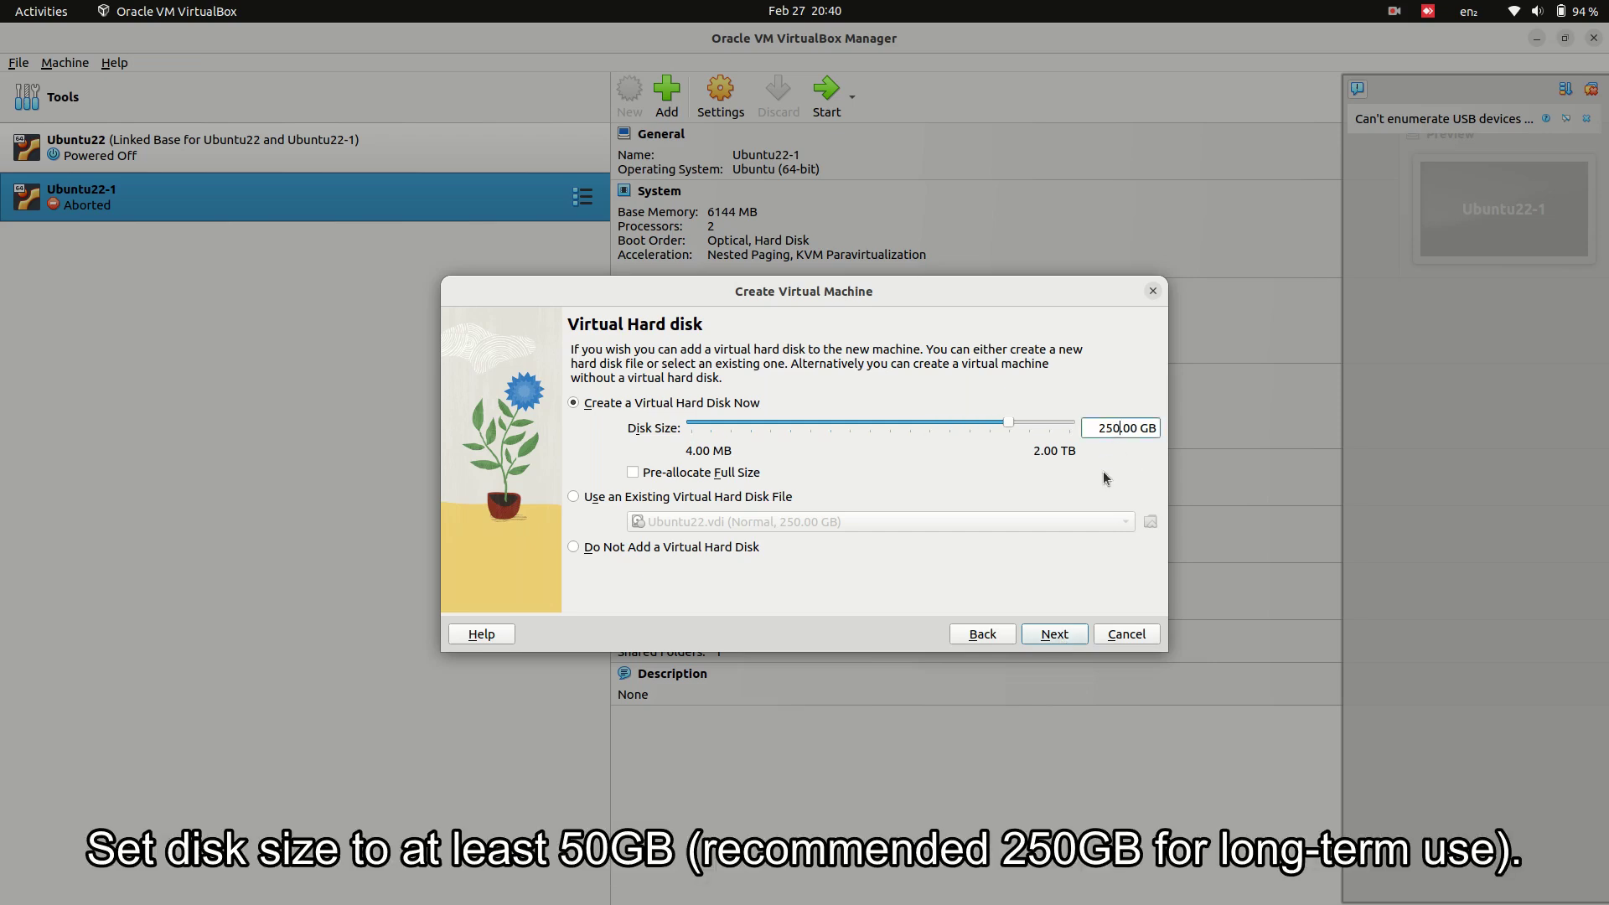
click(1075, 553)
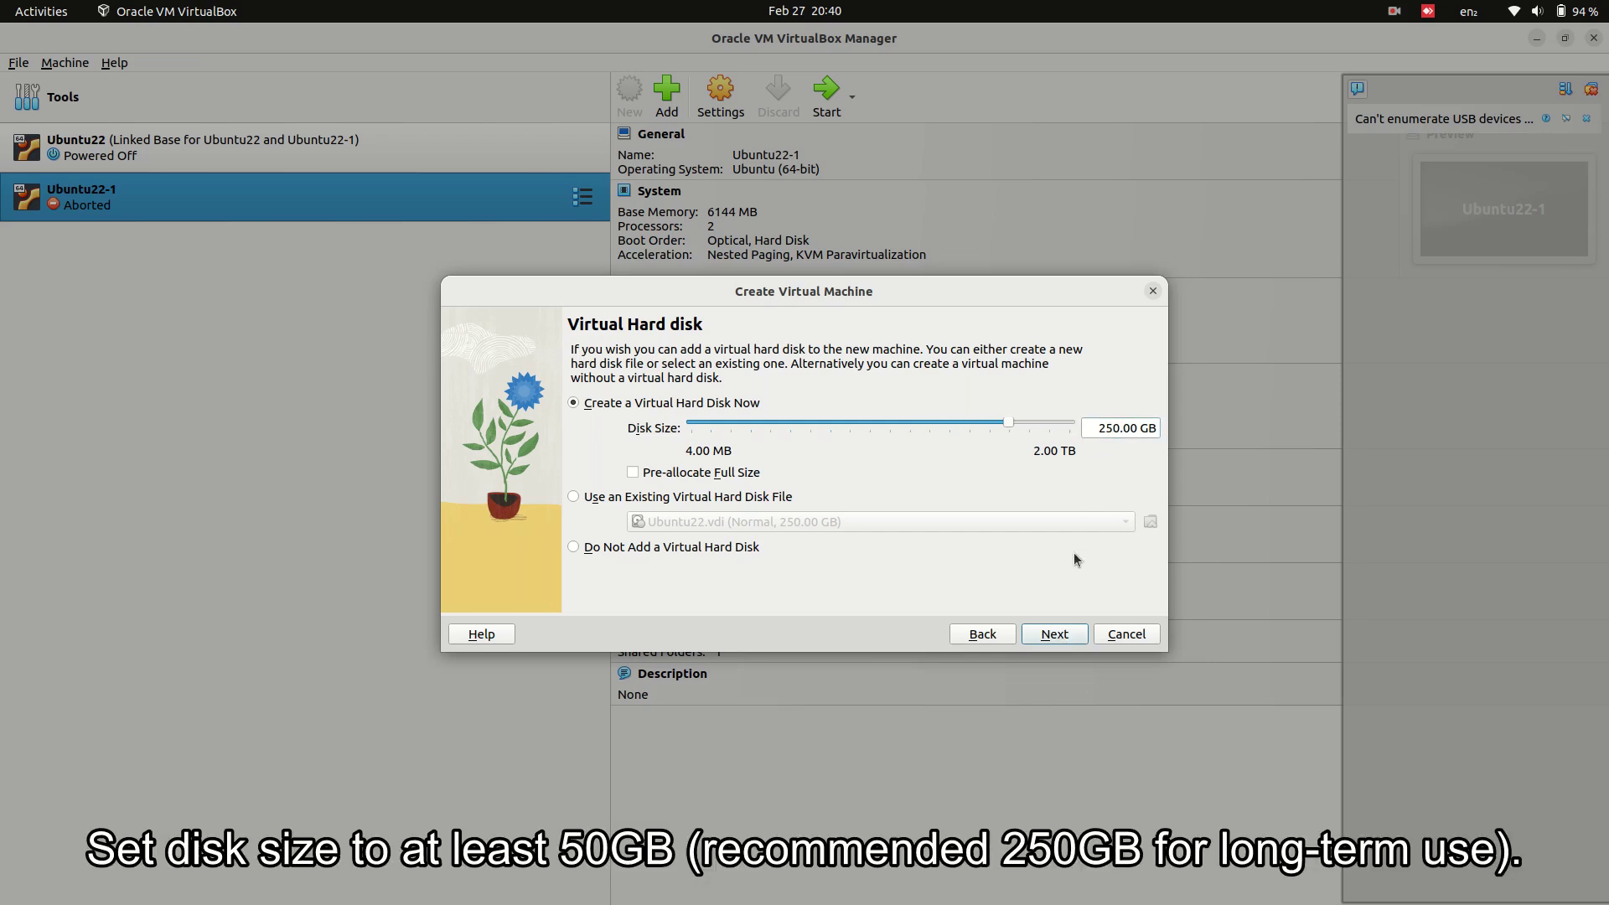
click(1043, 635)
click(1048, 634)
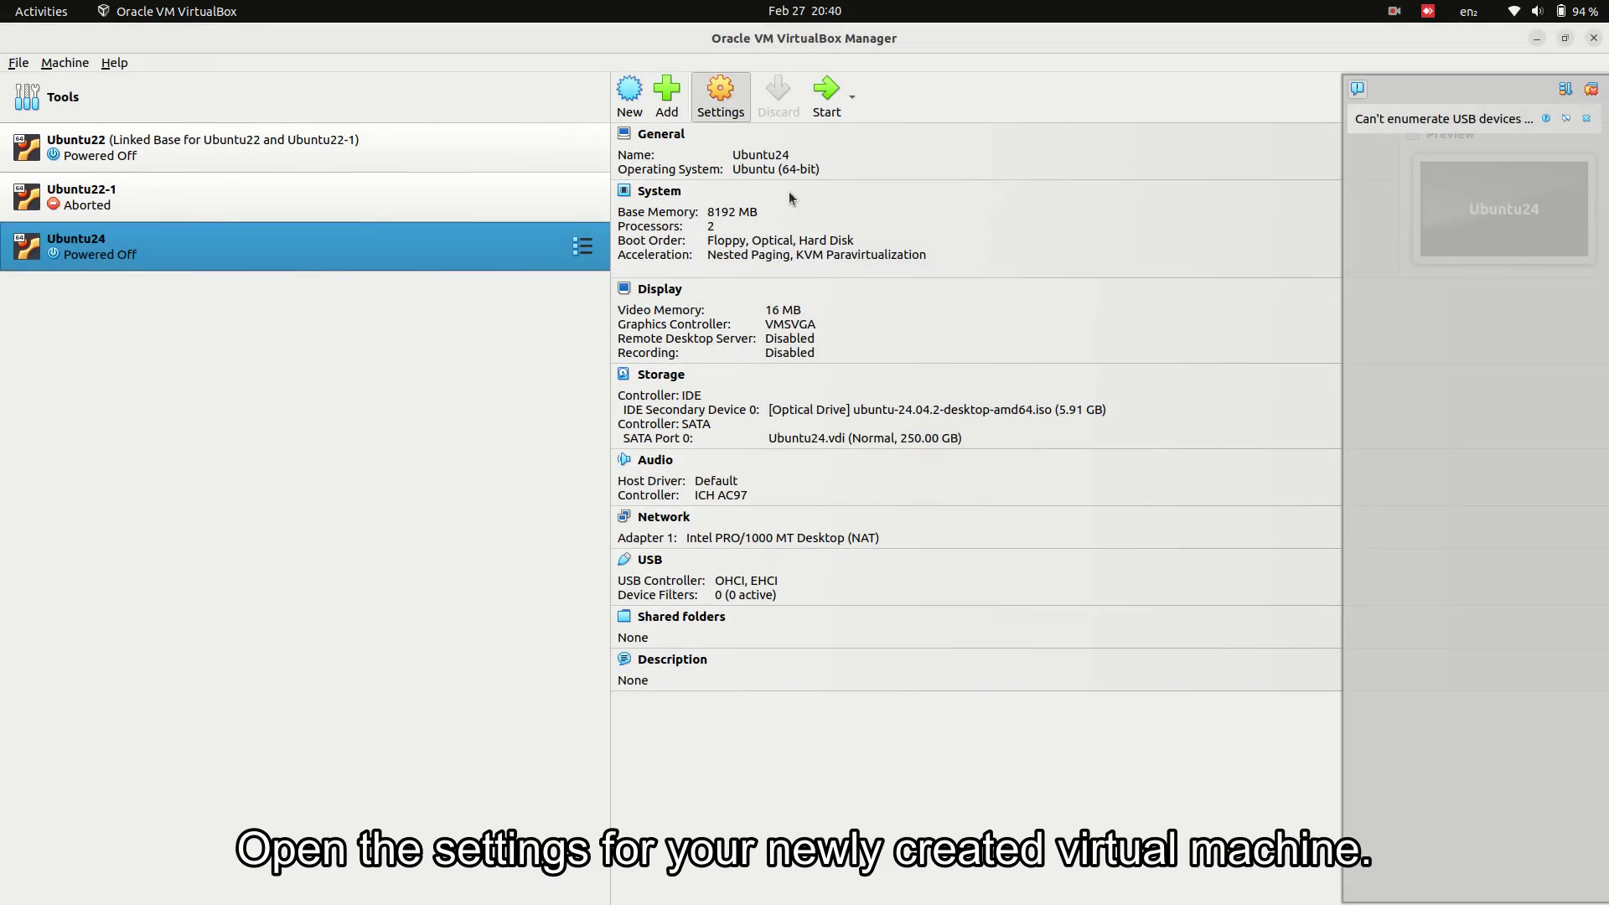
click(694, 304)
click(727, 359)
- Set shared clipboard and drag-and-drop to Bidirectional
click(744, 424)
click(752, 387)
click(754, 447)
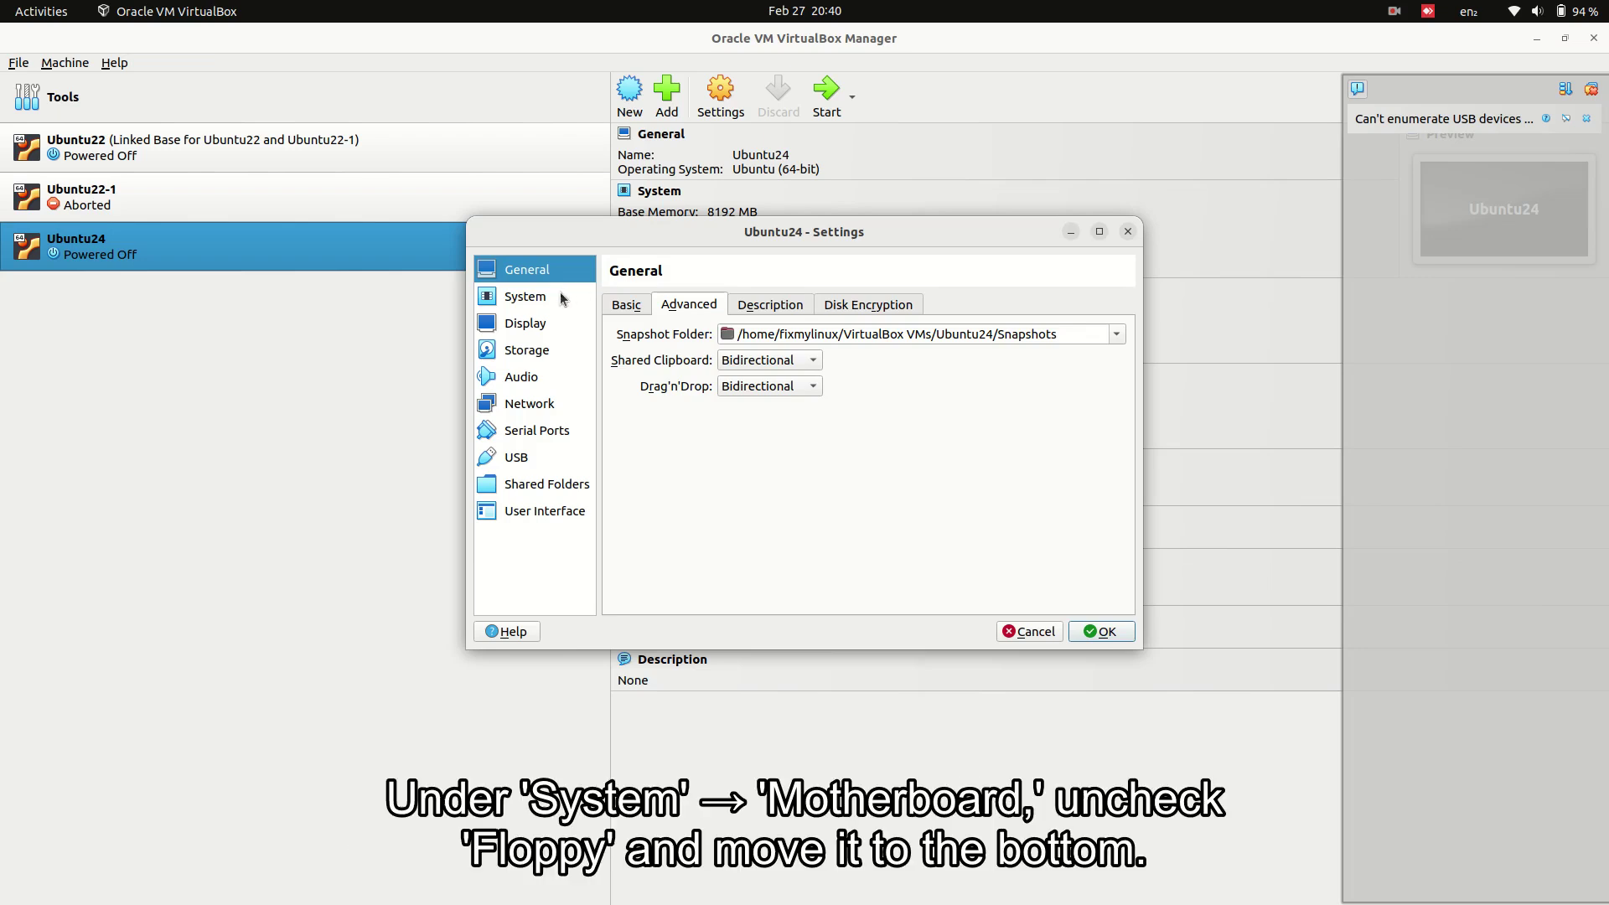
- Uncheck Floppy in the boot order and move it to the bottom
click(525, 297)
click(735, 373)
click(834, 394)
click(834, 393)
click(833, 394)
click(722, 311)
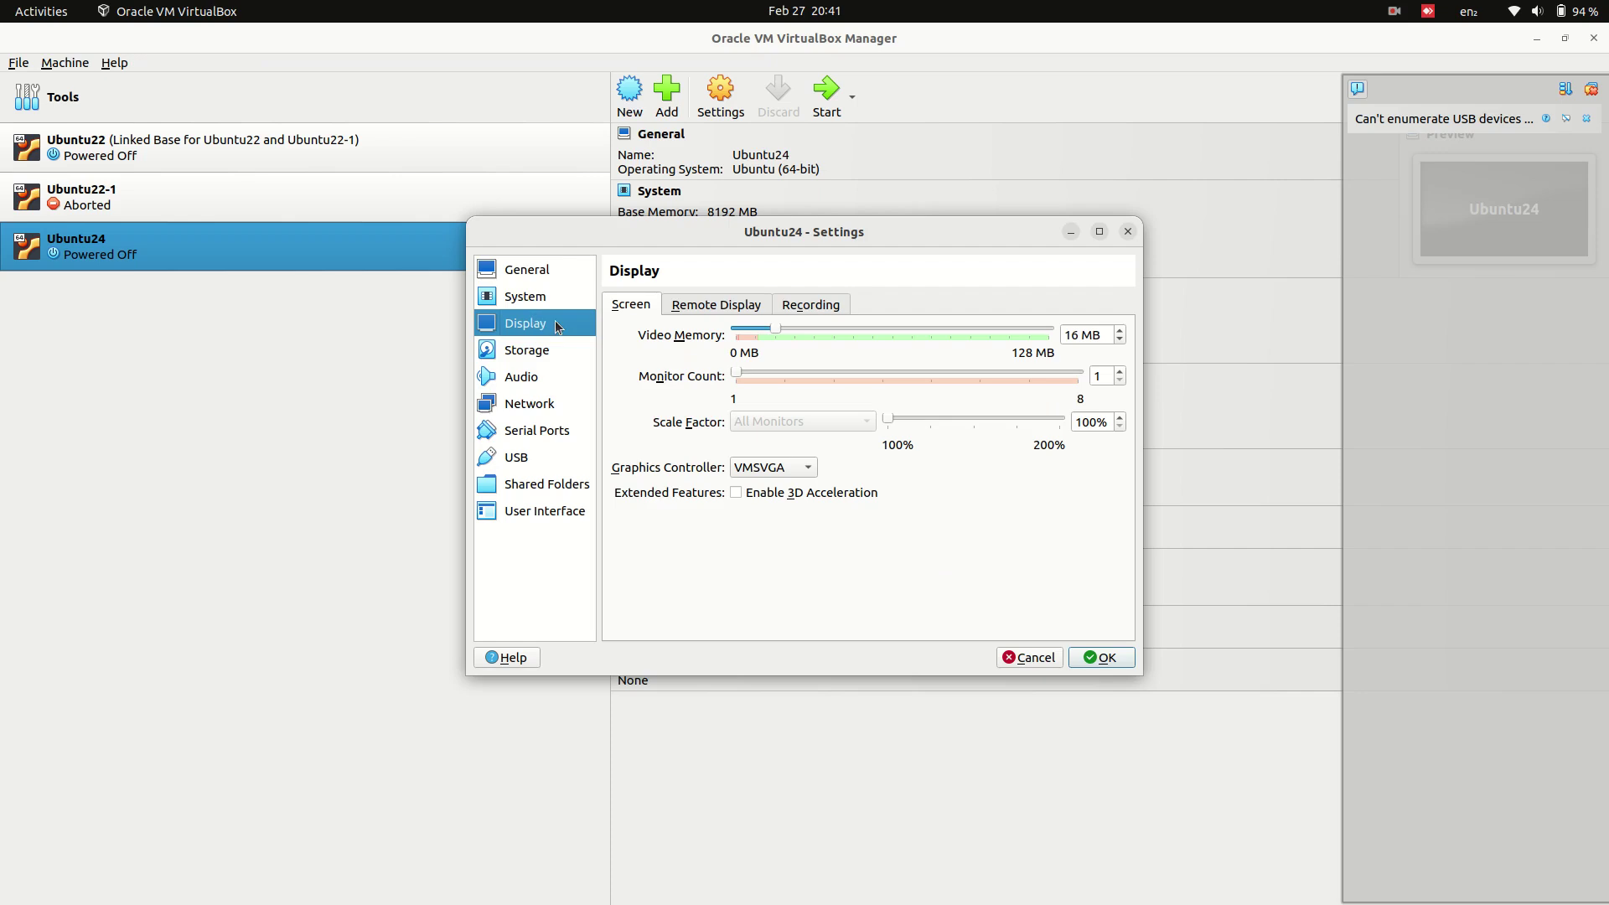
click(708, 307)
click(637, 309)
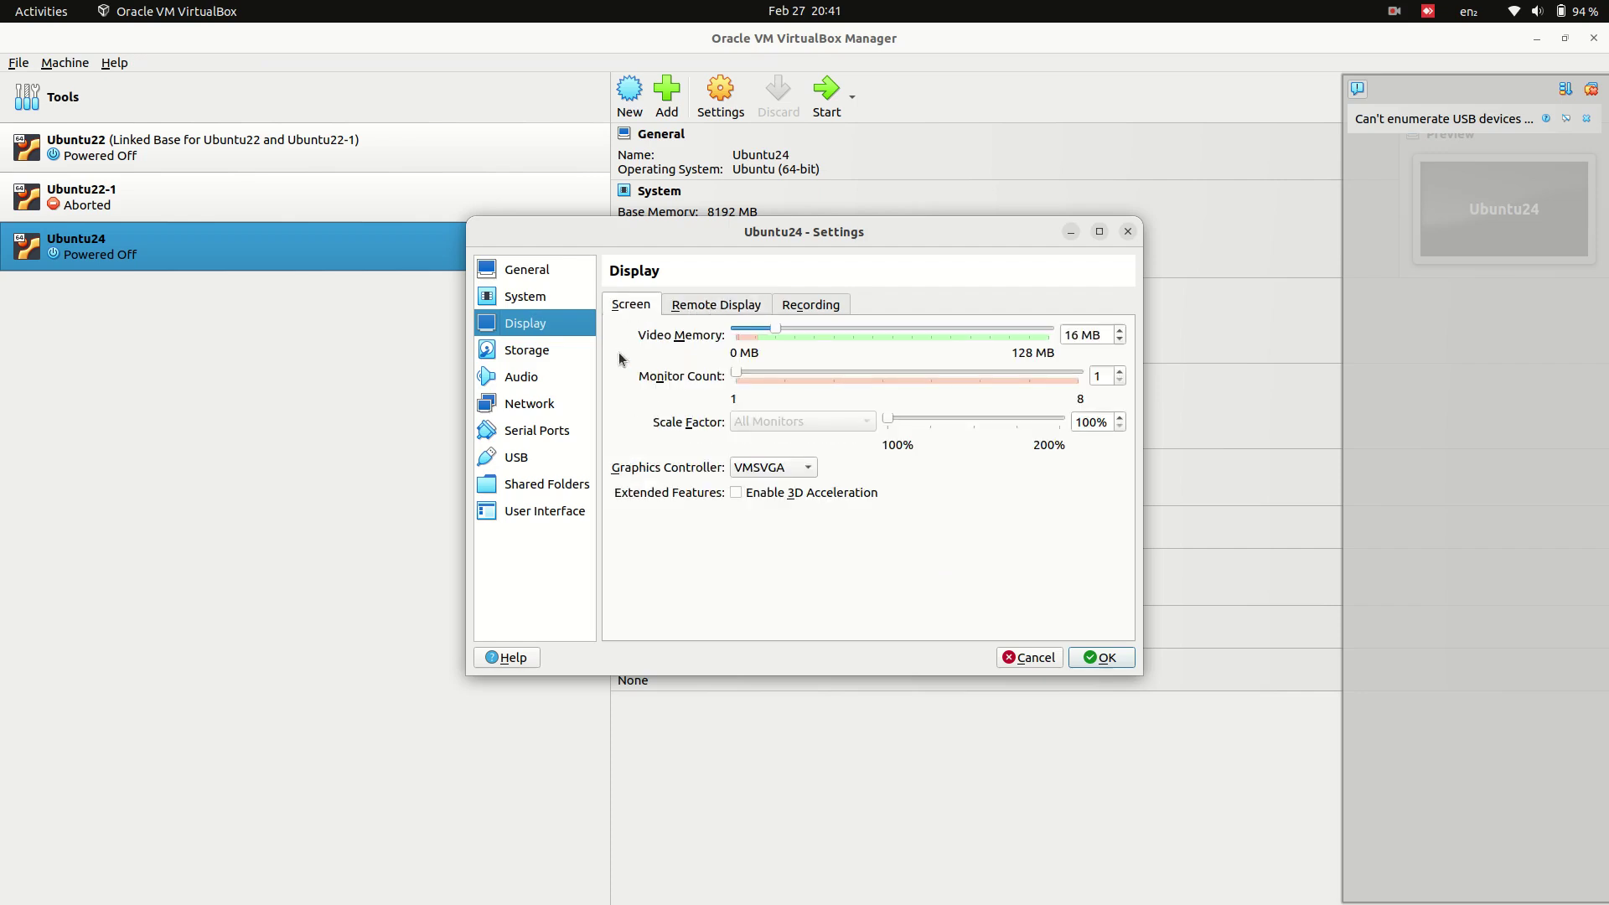
- Mark the ISO drive as Live CD/DVD and Ubuntu24.vdi as solid-state and hot-pluggable
click(541, 355)
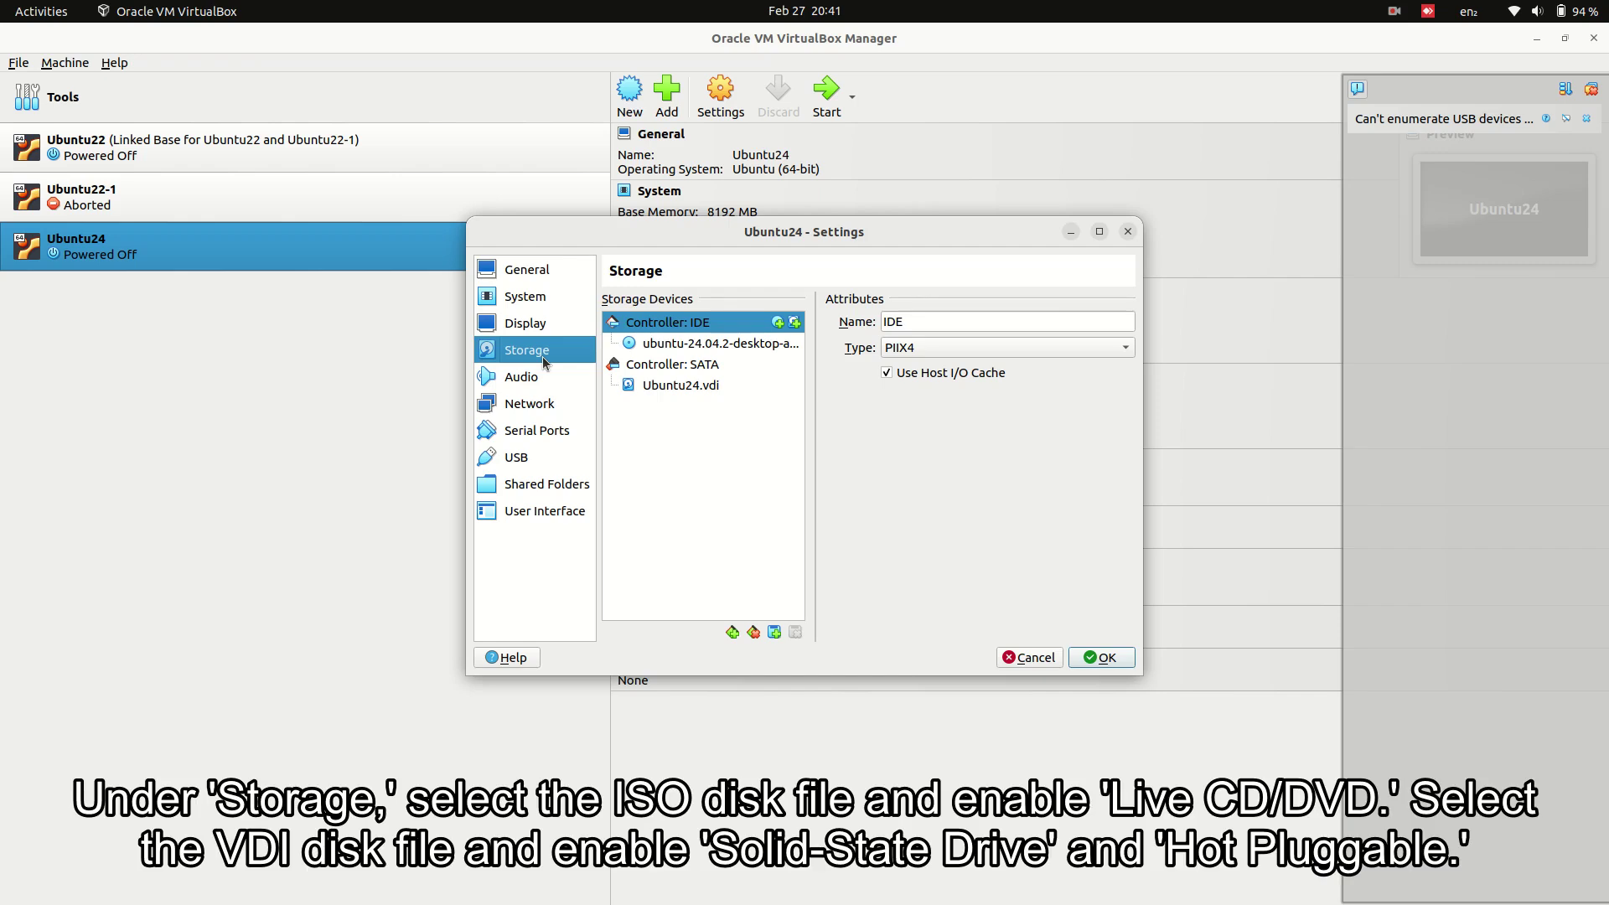
click(700, 344)
click(974, 352)
click(681, 384)
click(994, 351)
click(987, 371)
- Switch the USB controller to USB 3.0 (xHCI) and save the settings
click(568, 382)
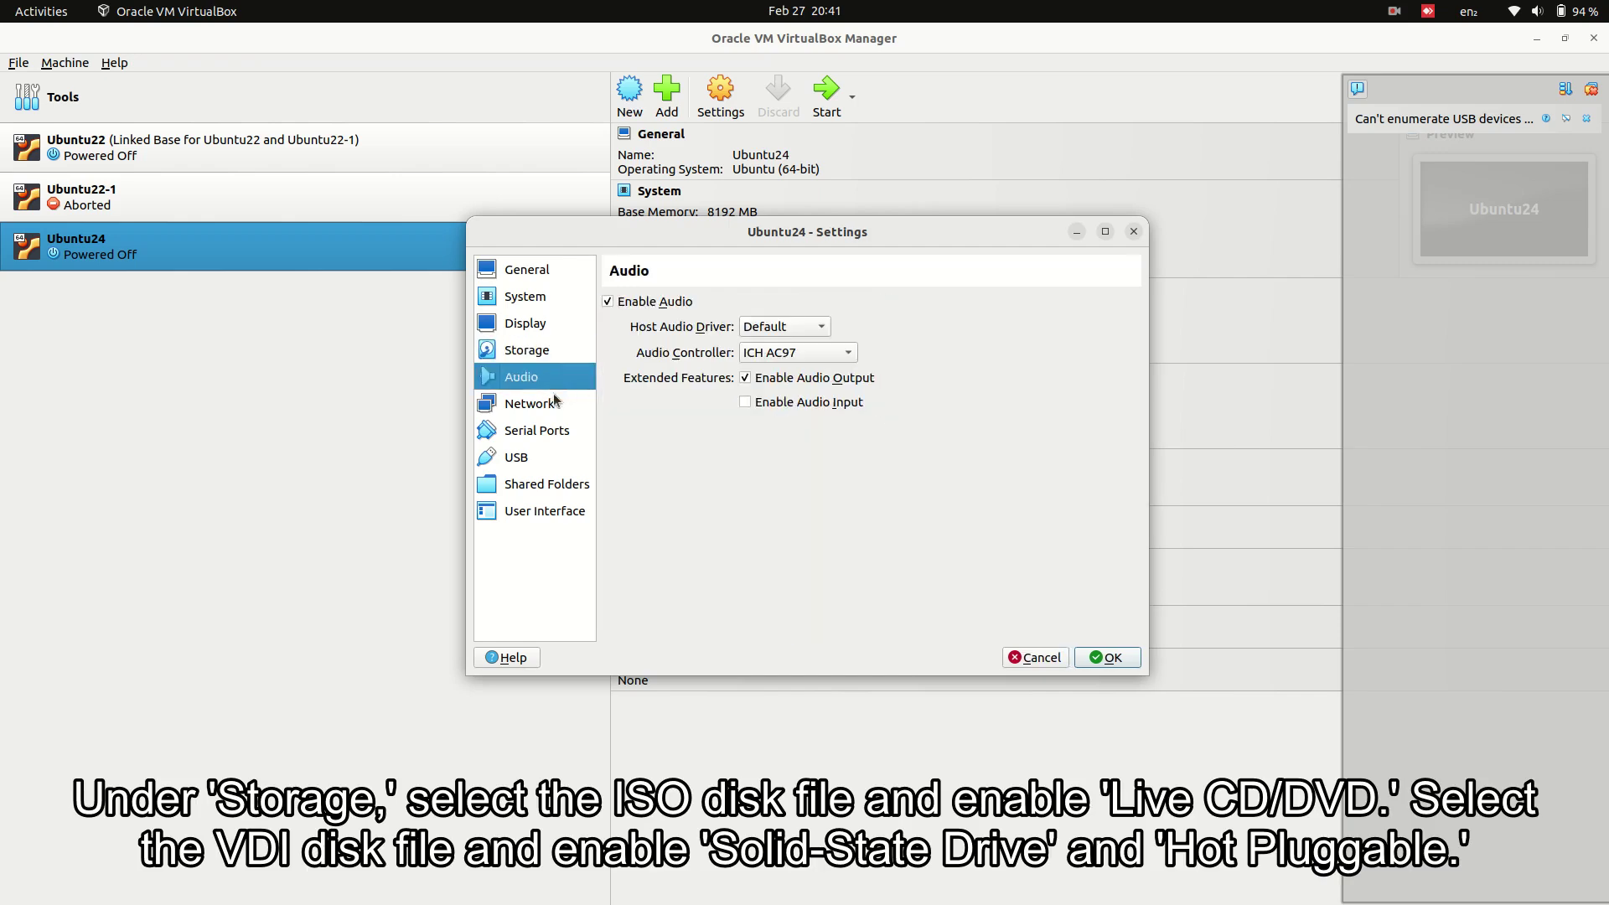
click(569, 407)
click(553, 431)
click(546, 457)
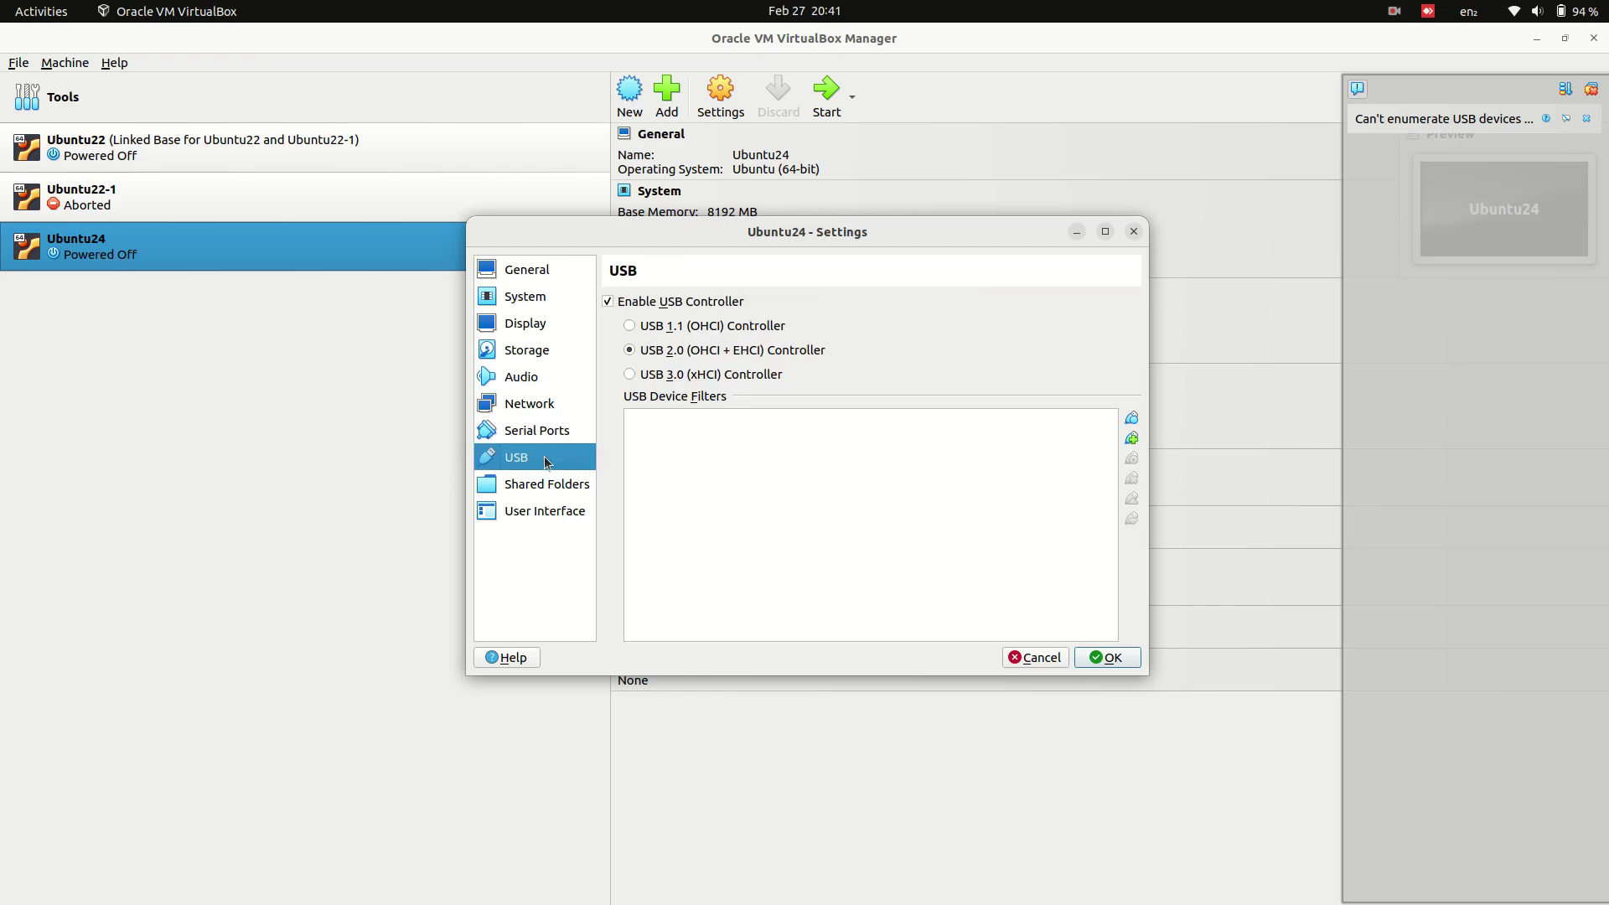
click(723, 379)
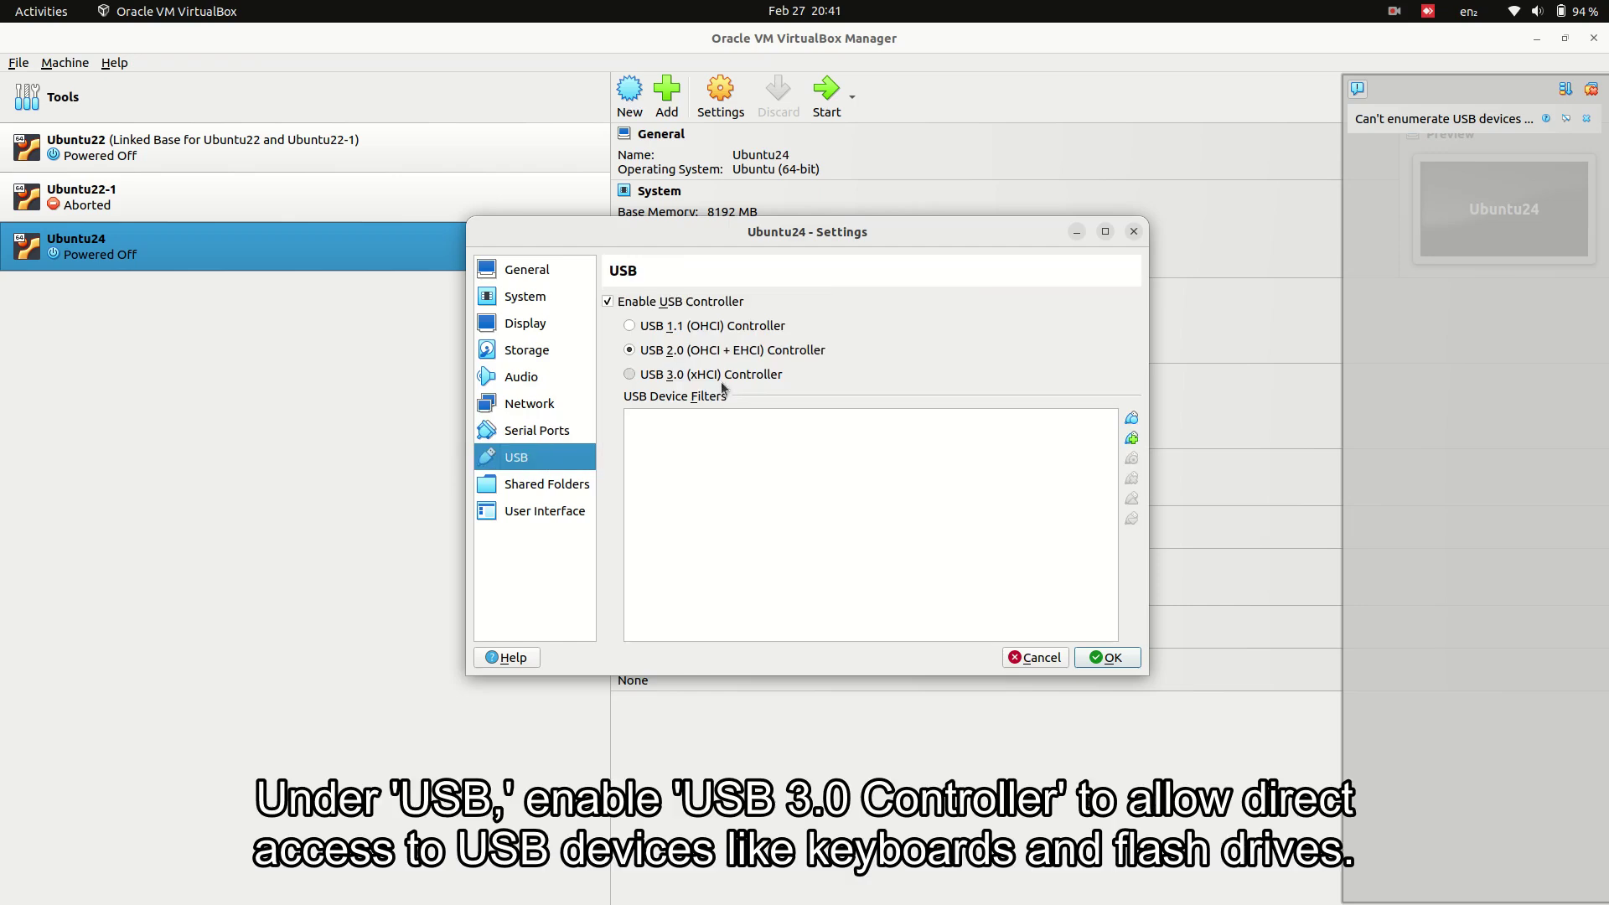
click(1113, 659)
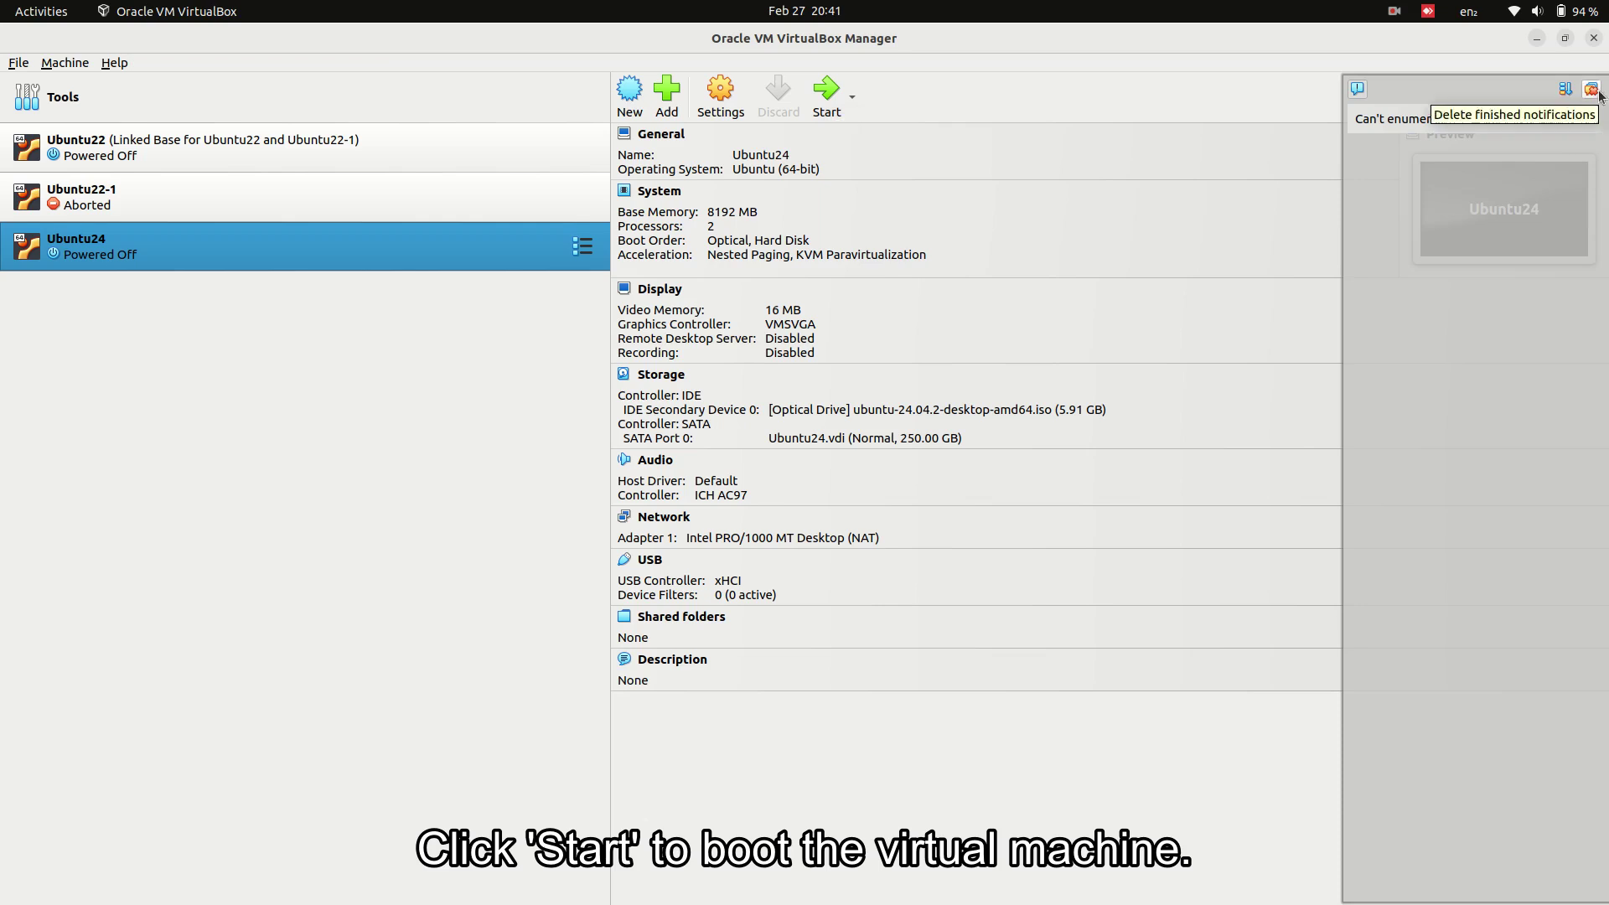
- Dismiss notifications, boot 'Try or Install Ubuntu' from GRUB, and maximise the Ubuntu24 VM window
click(824, 102)
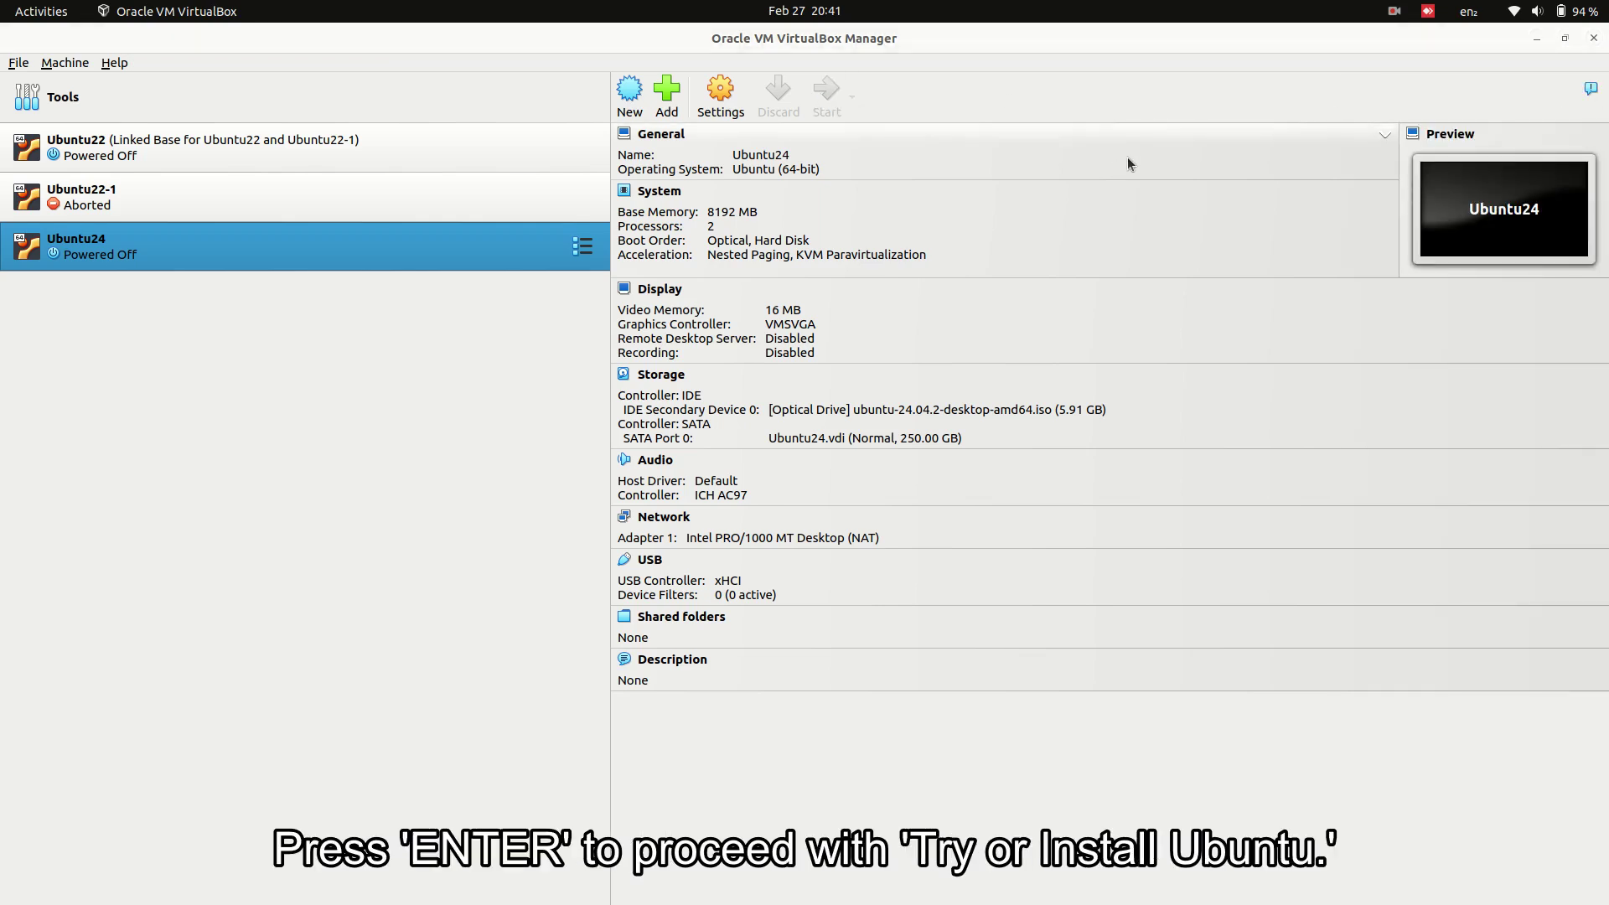
click(1055, 268)
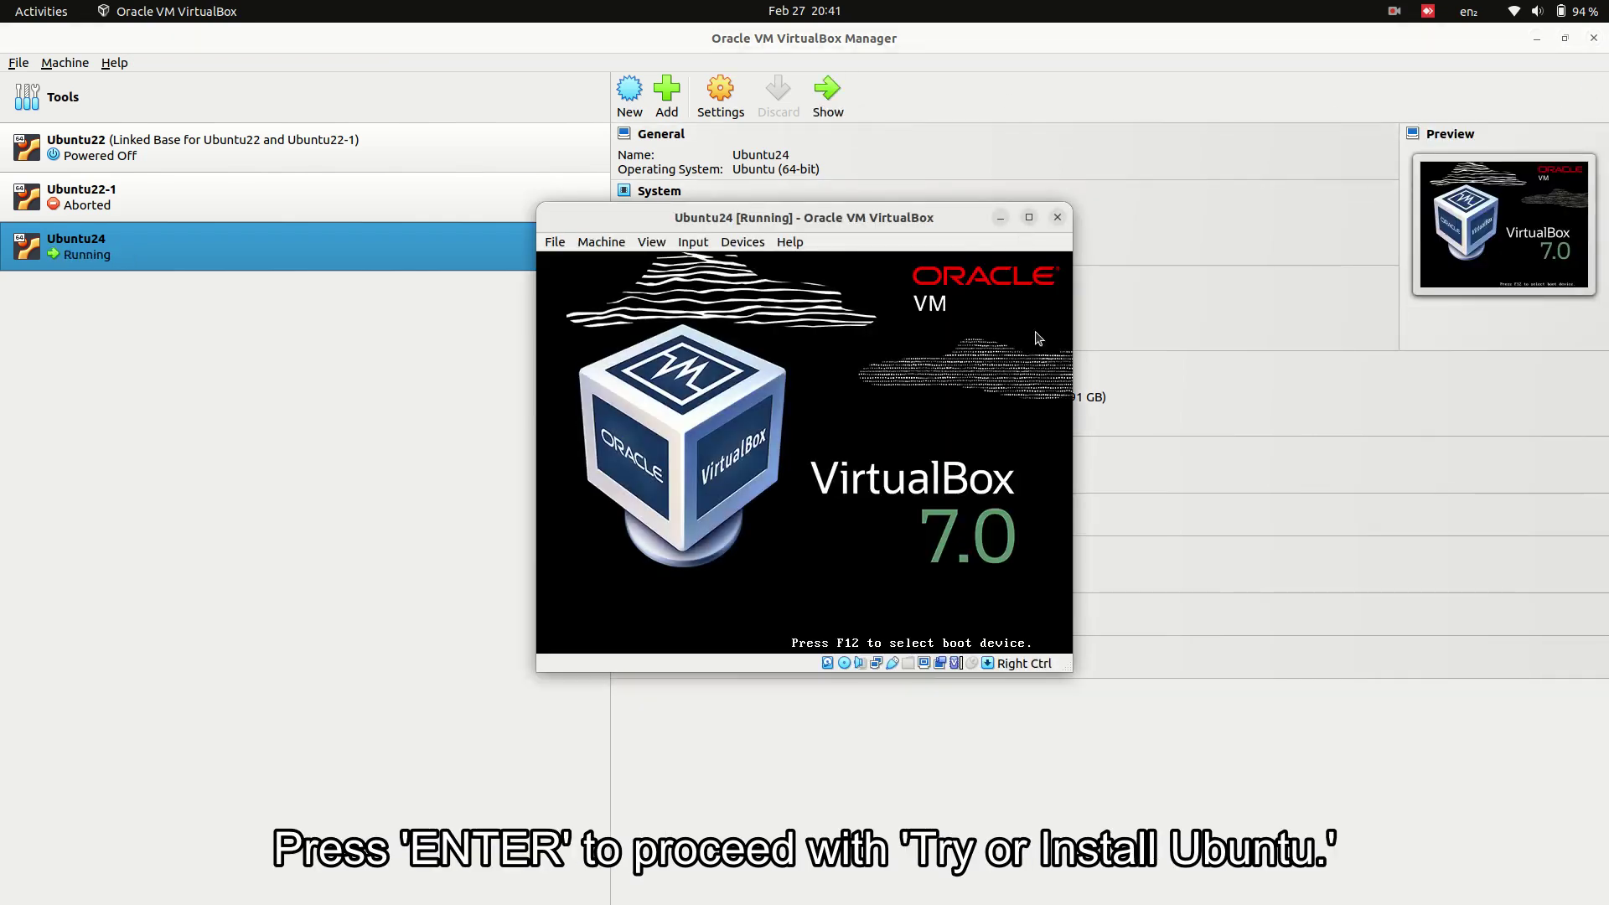
click(1538, 39)
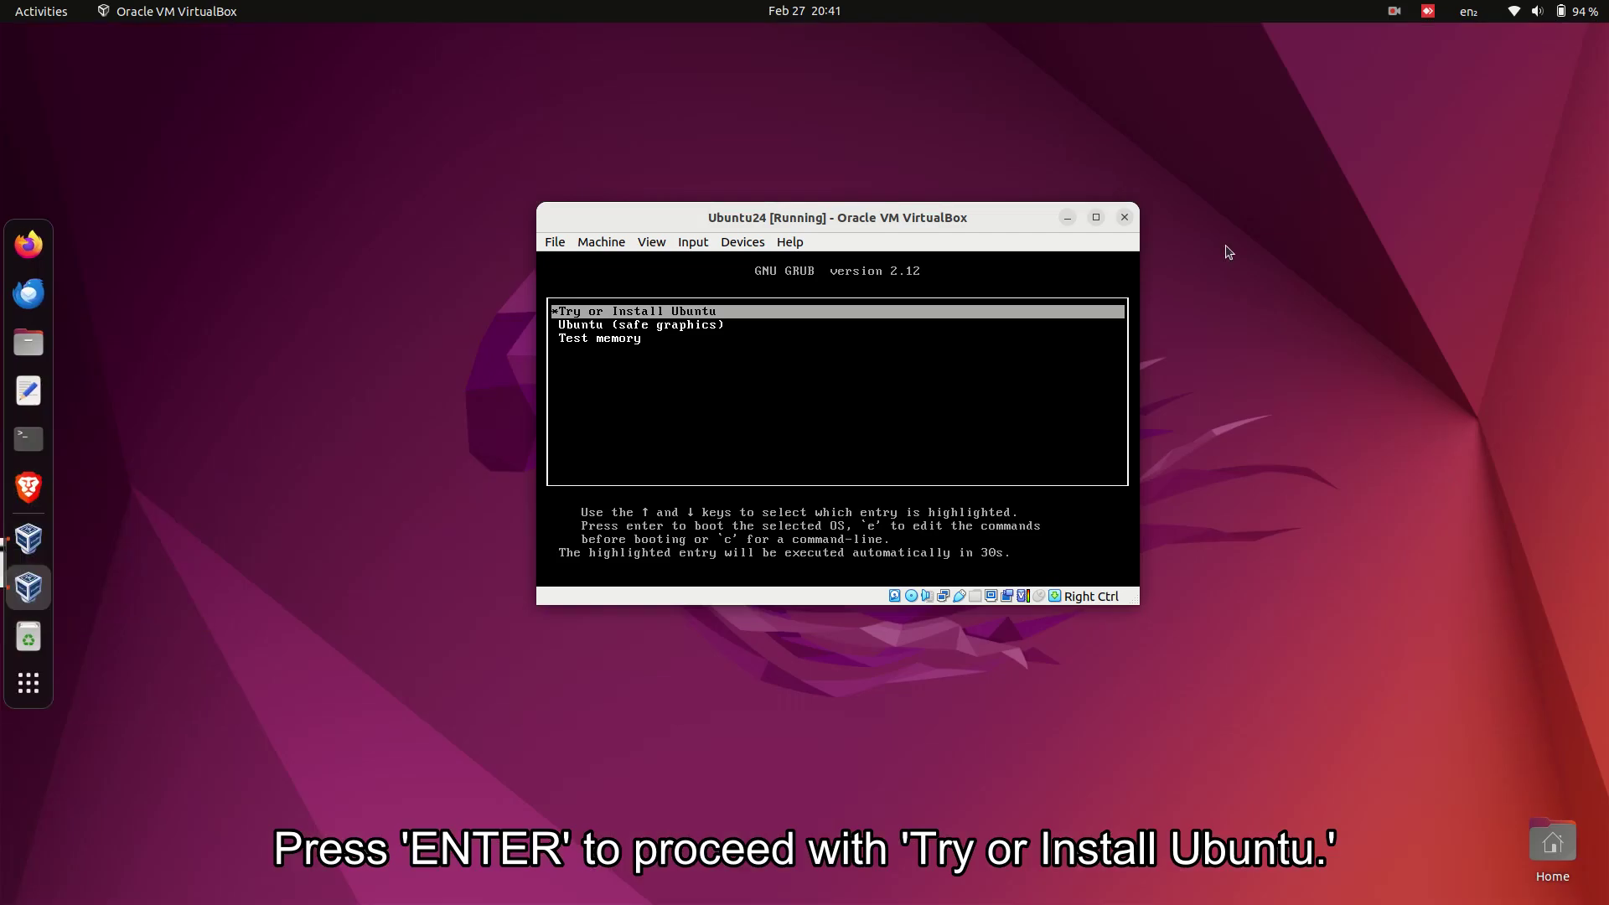
key(Return)
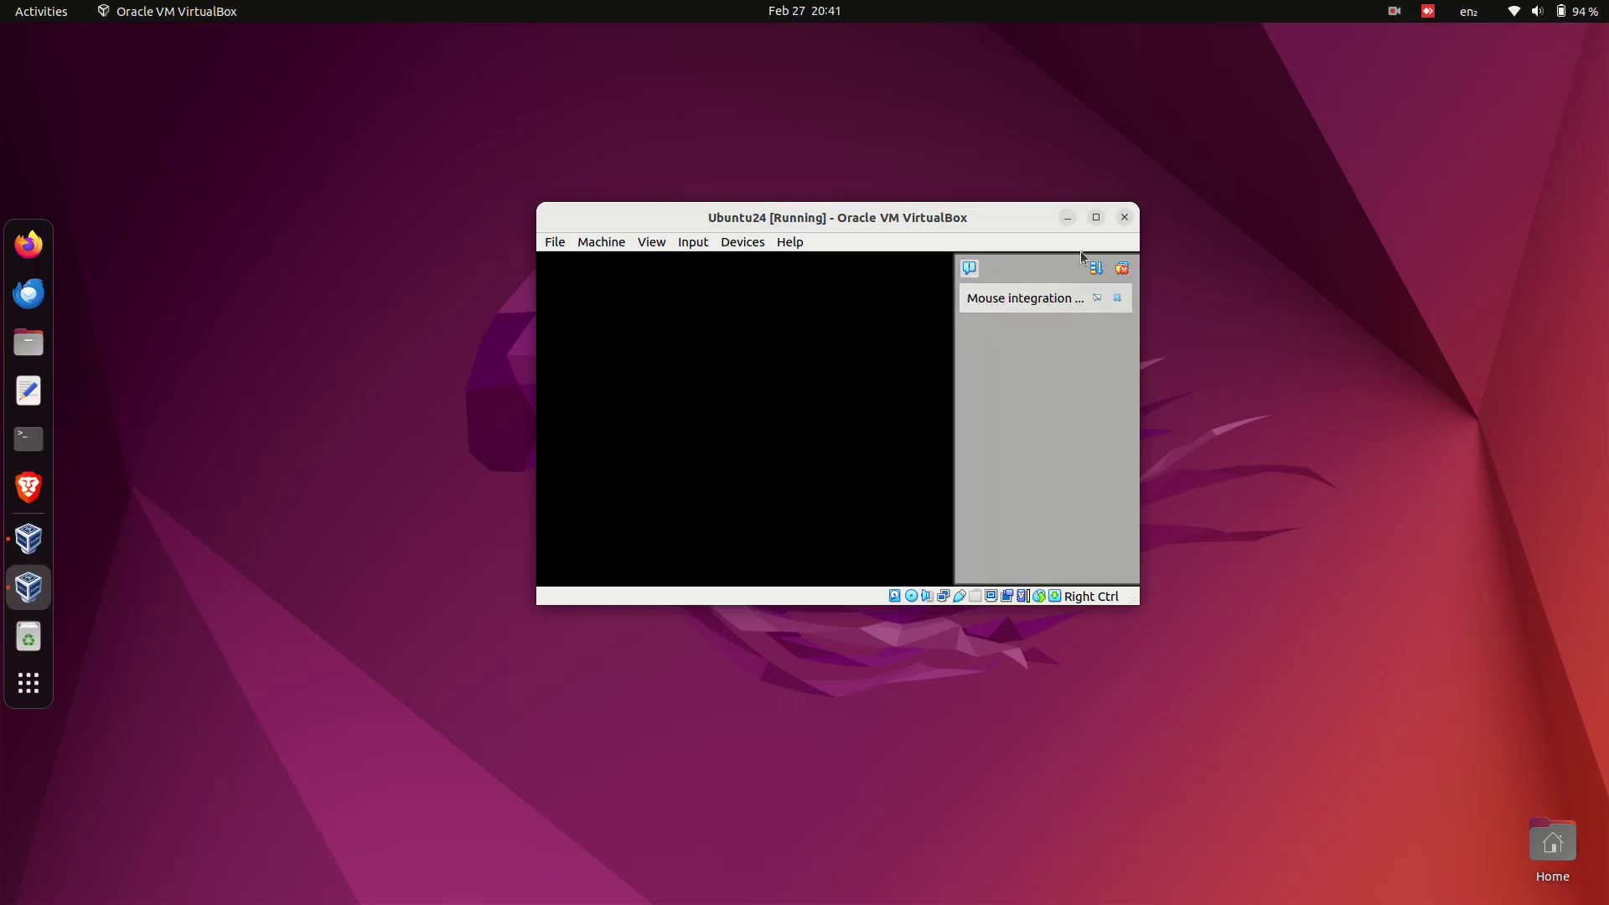
click(1118, 267)
click(1096, 219)
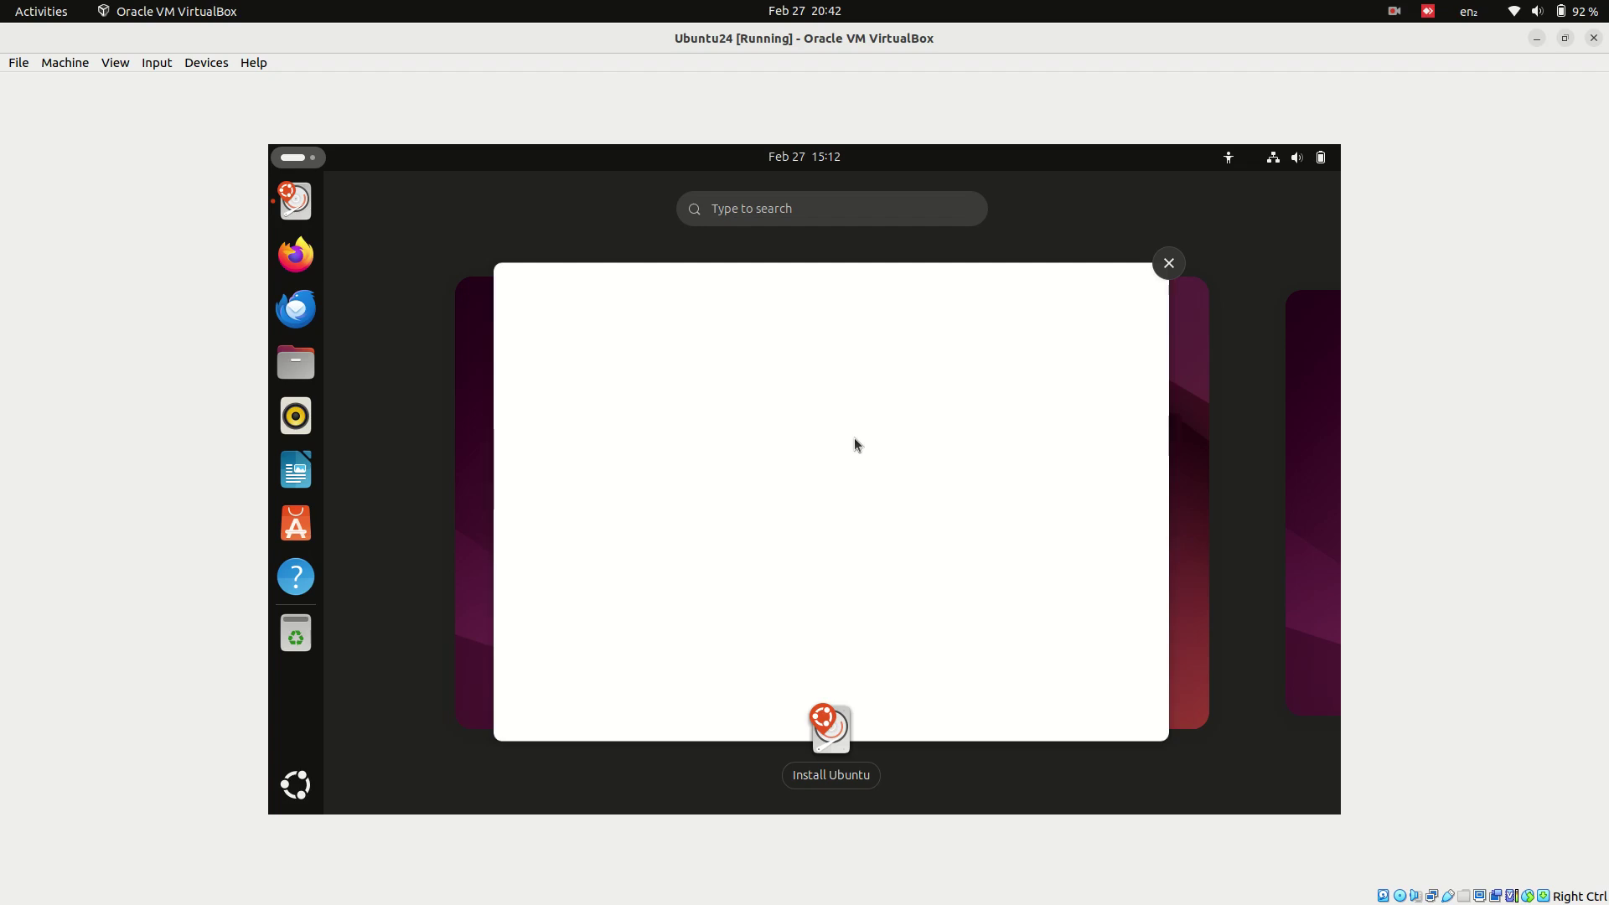
- Dismiss the overview and scroll the Welcome to Ubuntu language list to English
click(932, 468)
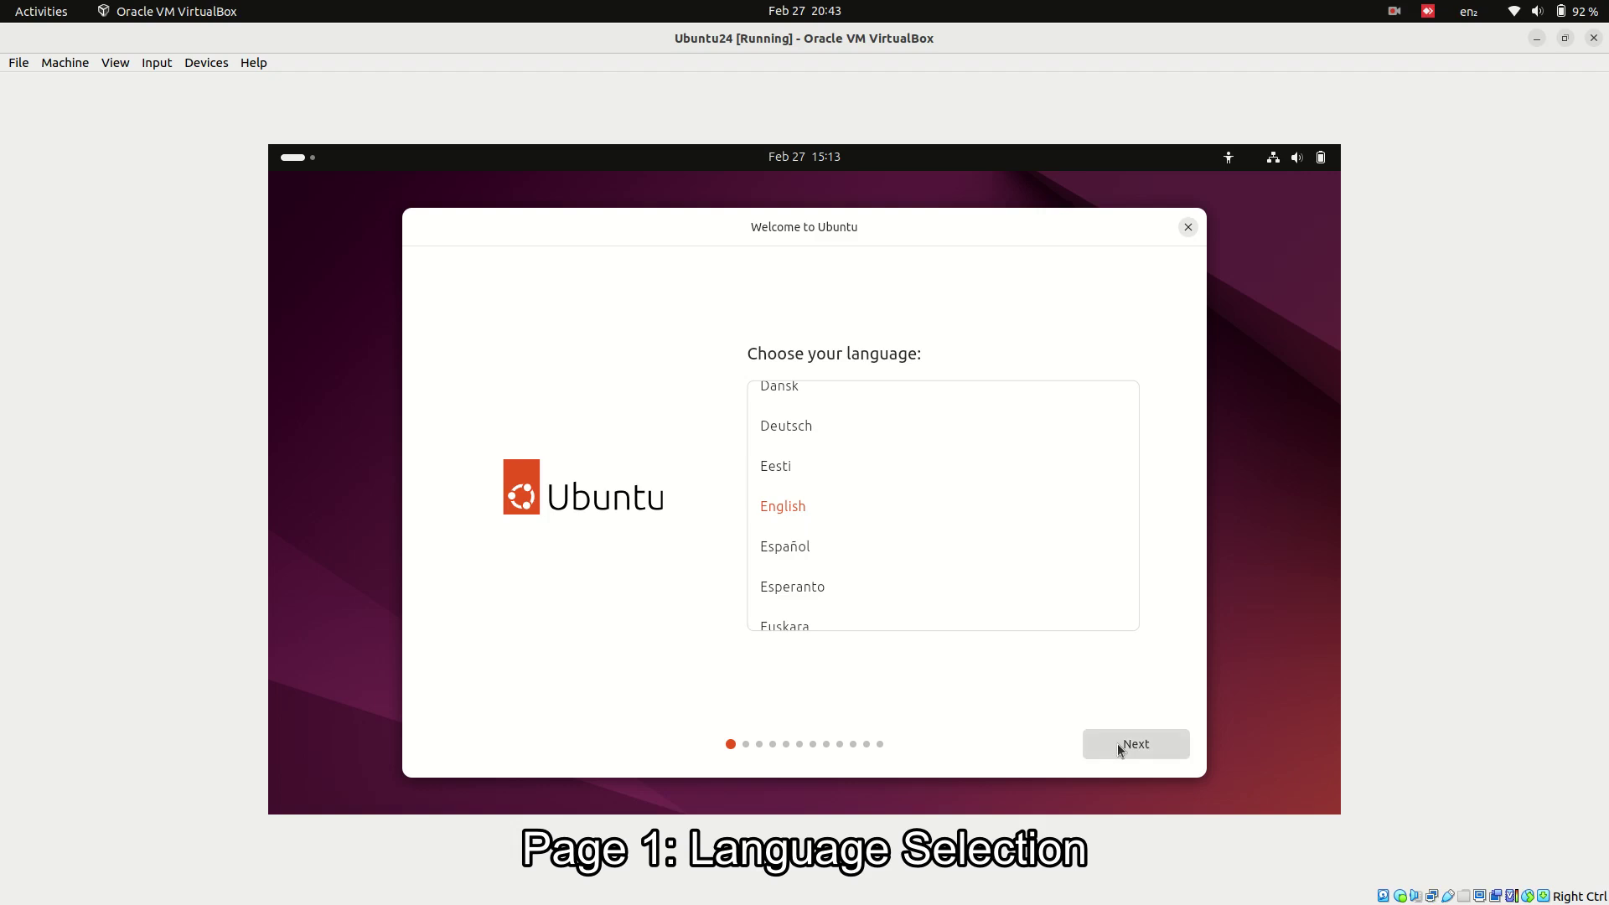
scroll(918, 546, up, 5)
scroll(918, 547, down, 10)
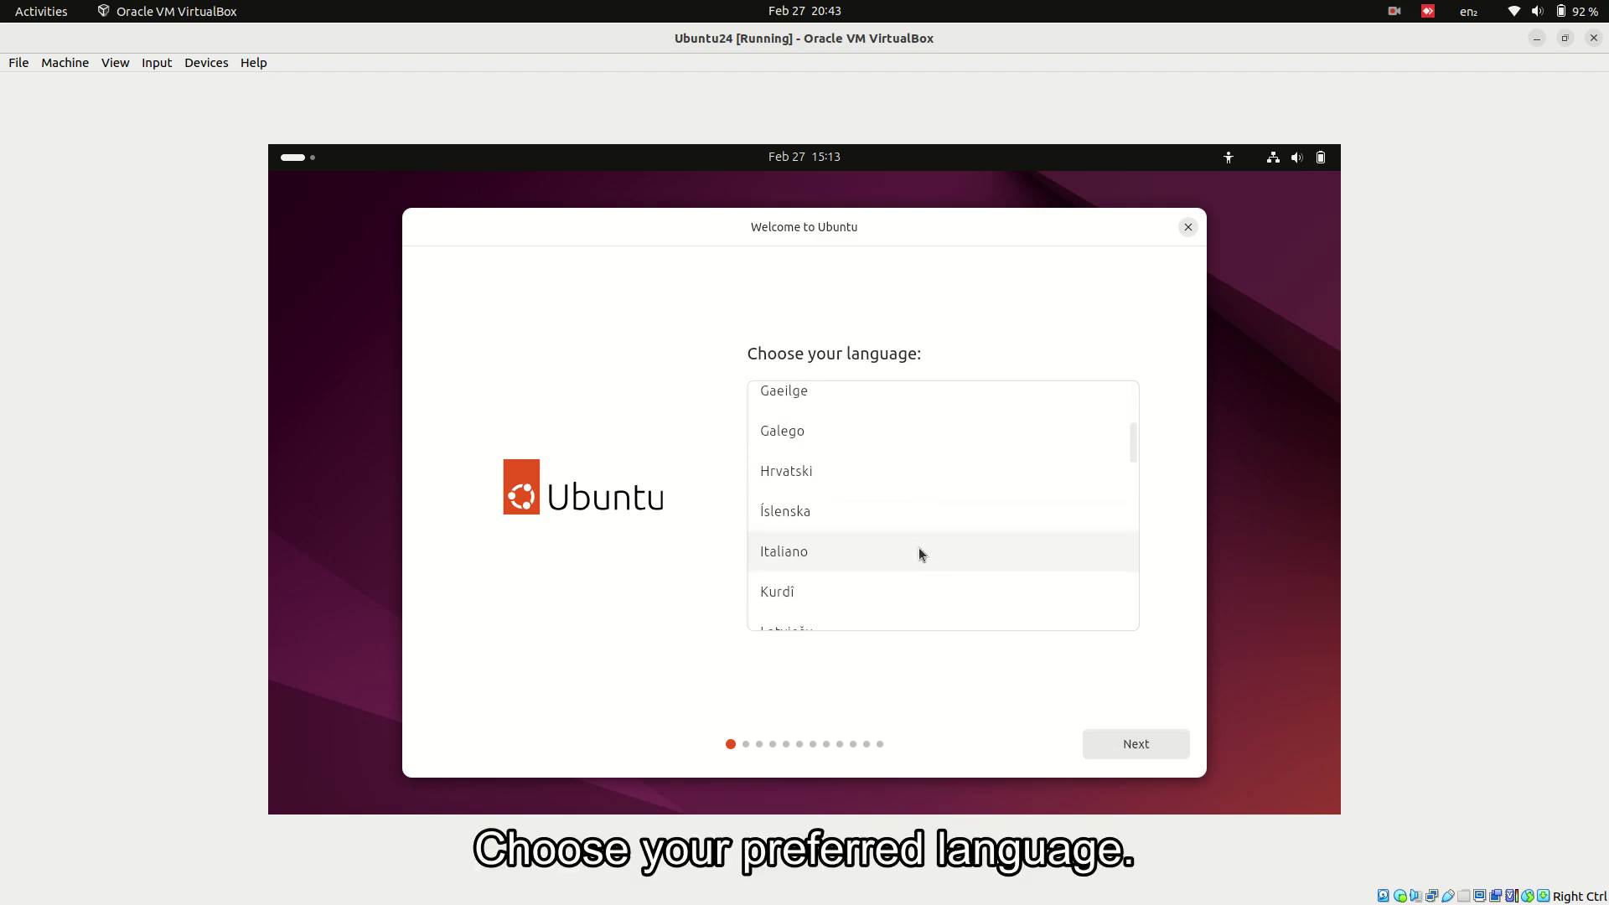
scroll(918, 546, down, 10)
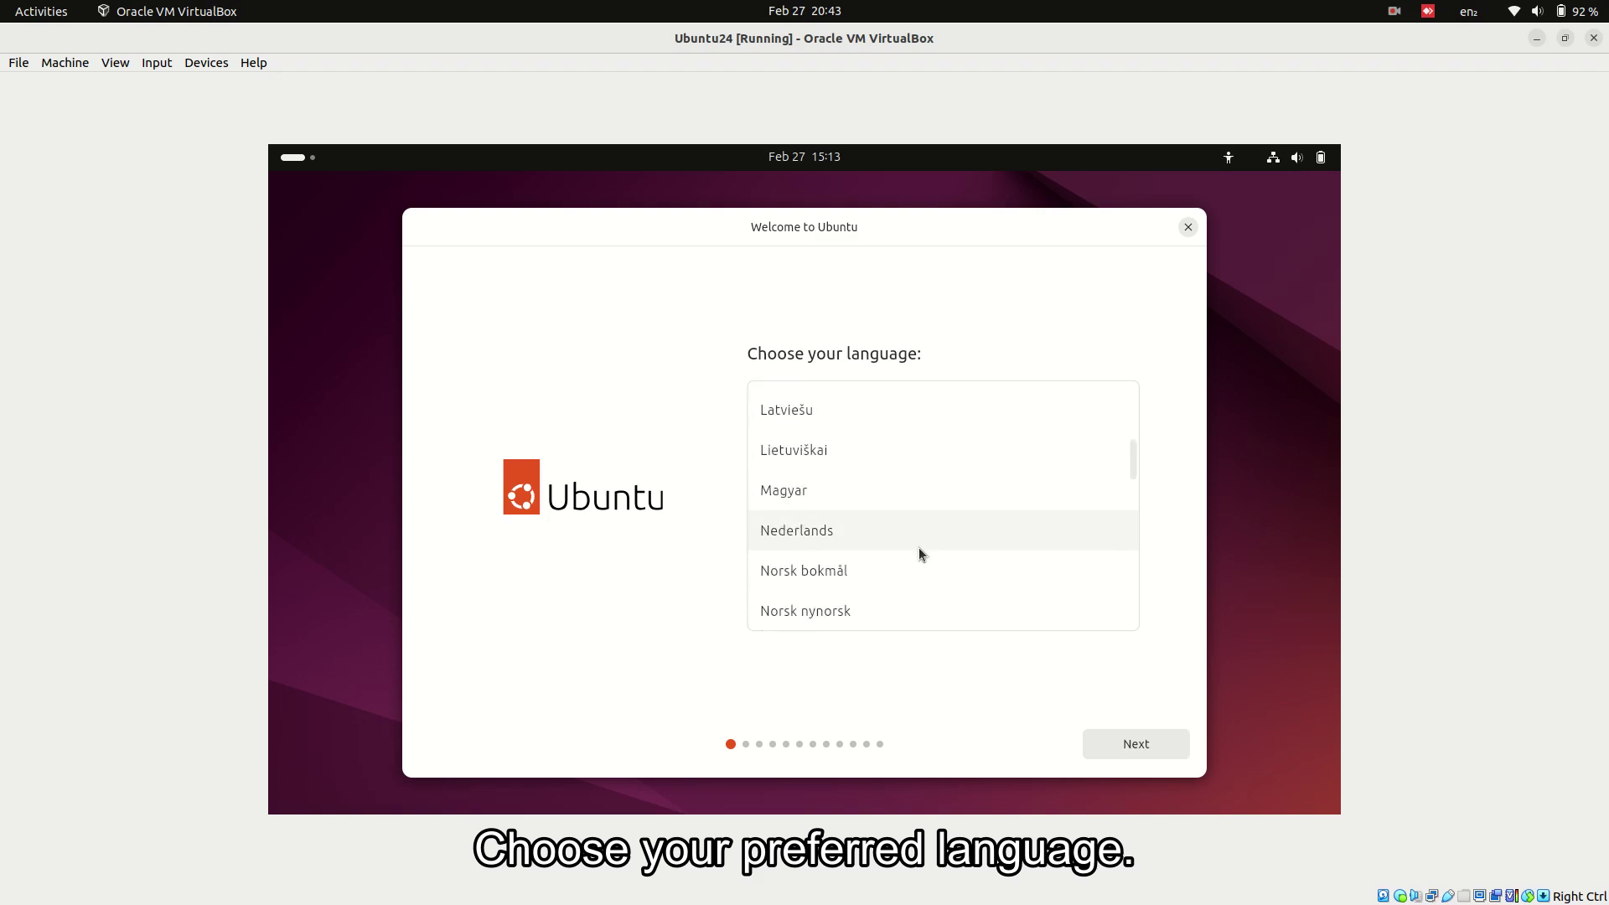
scroll(918, 547, down, 12)
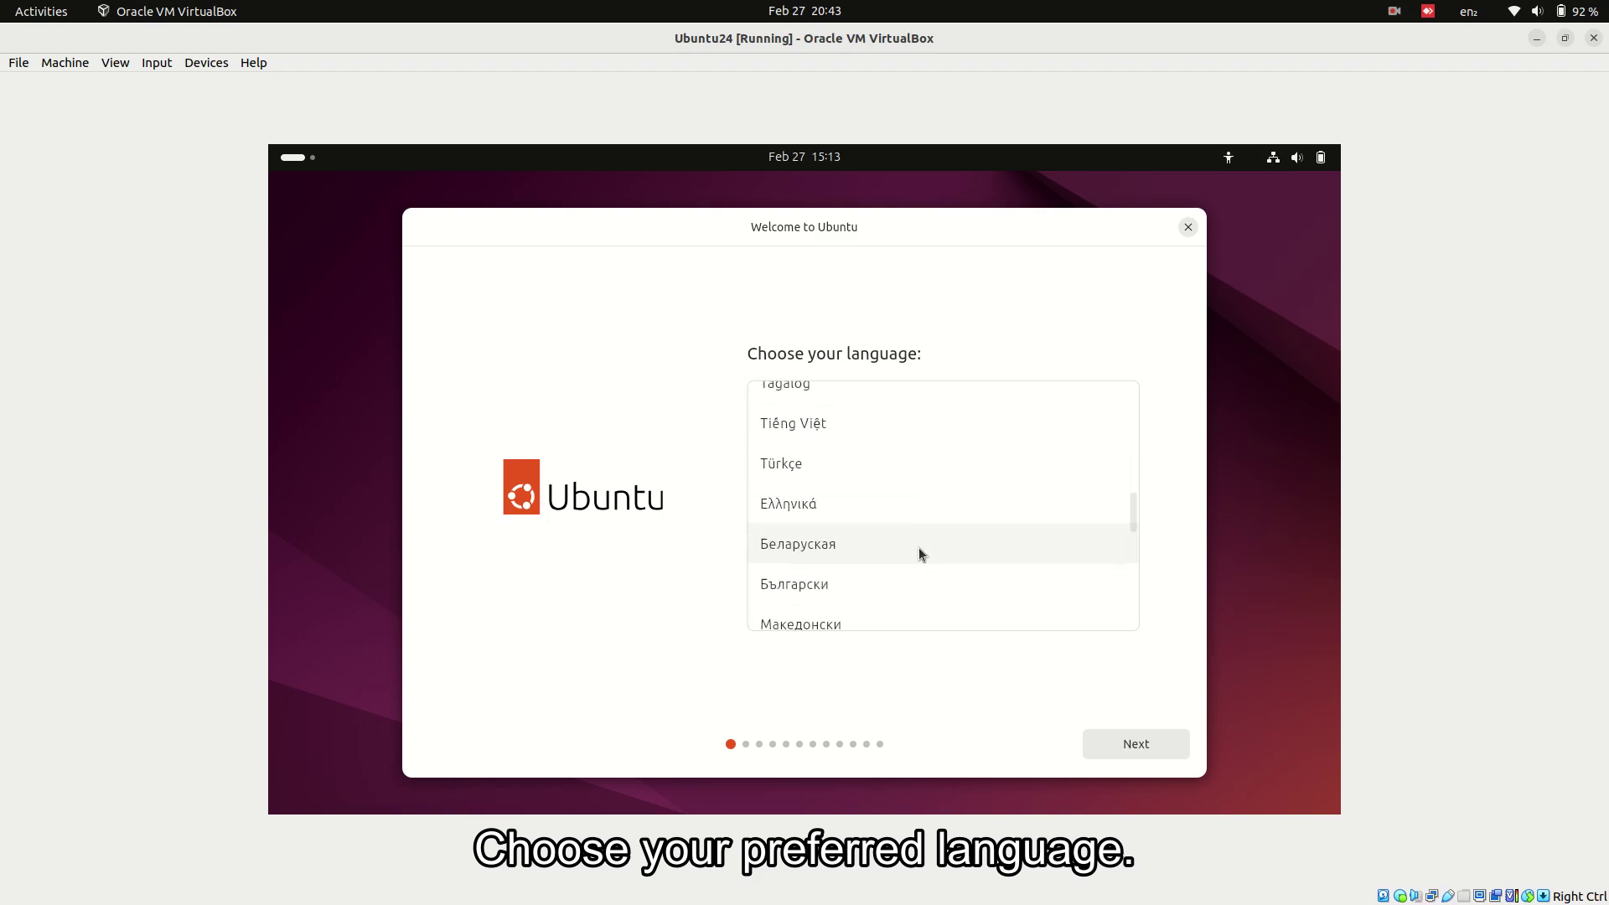
scroll(919, 549, down, 10)
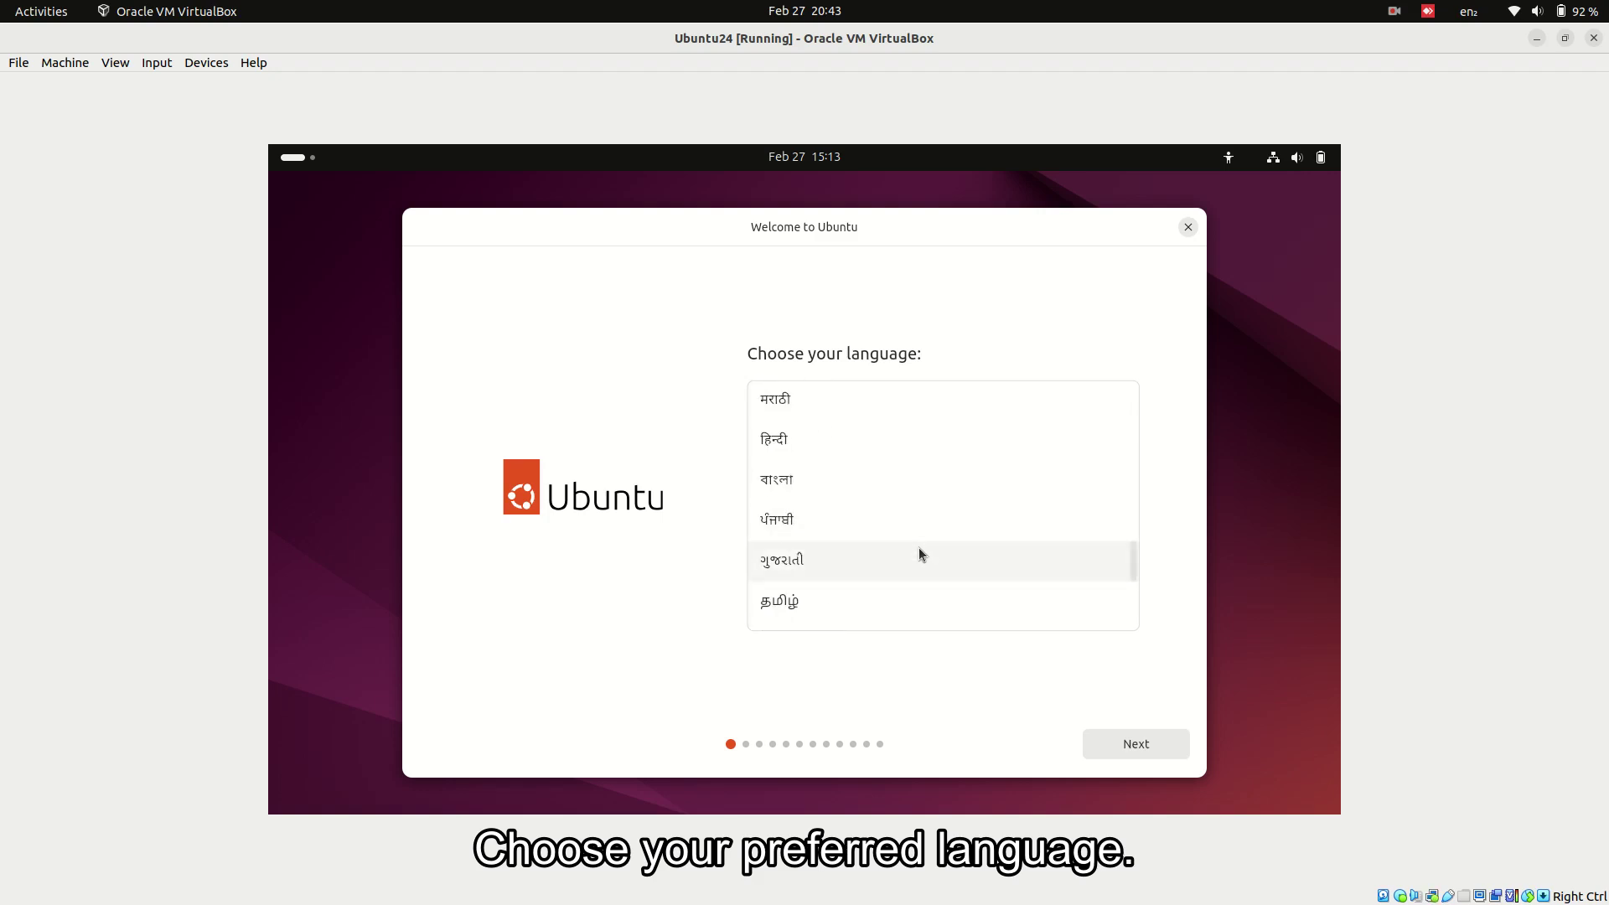
scroll(919, 554, down, 5)
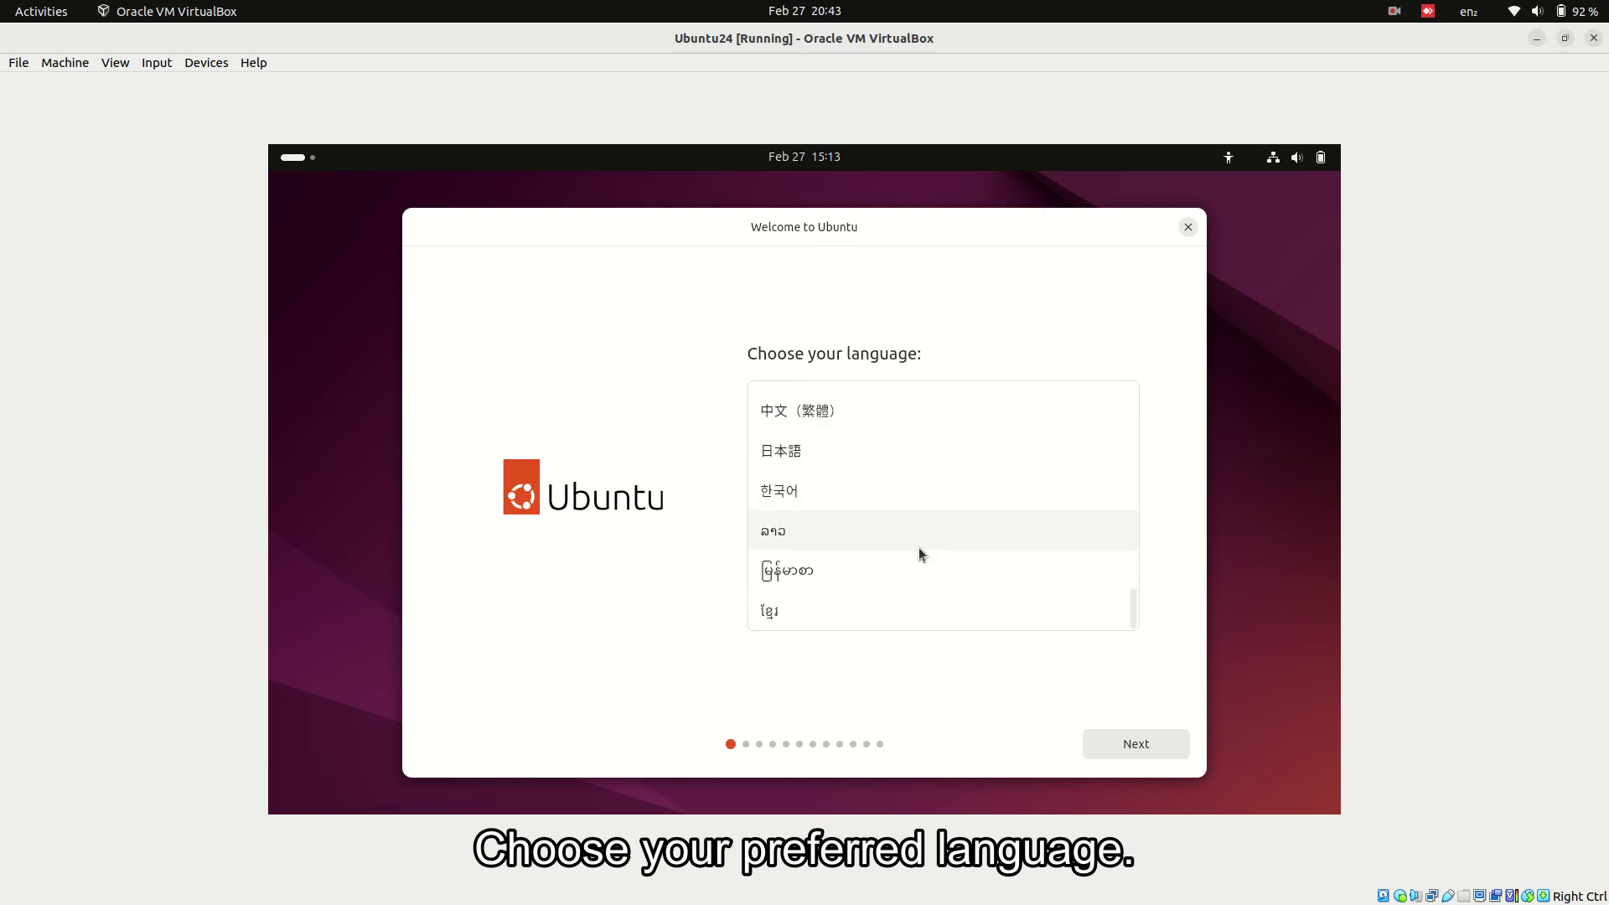
scroll(918, 546, up, 15)
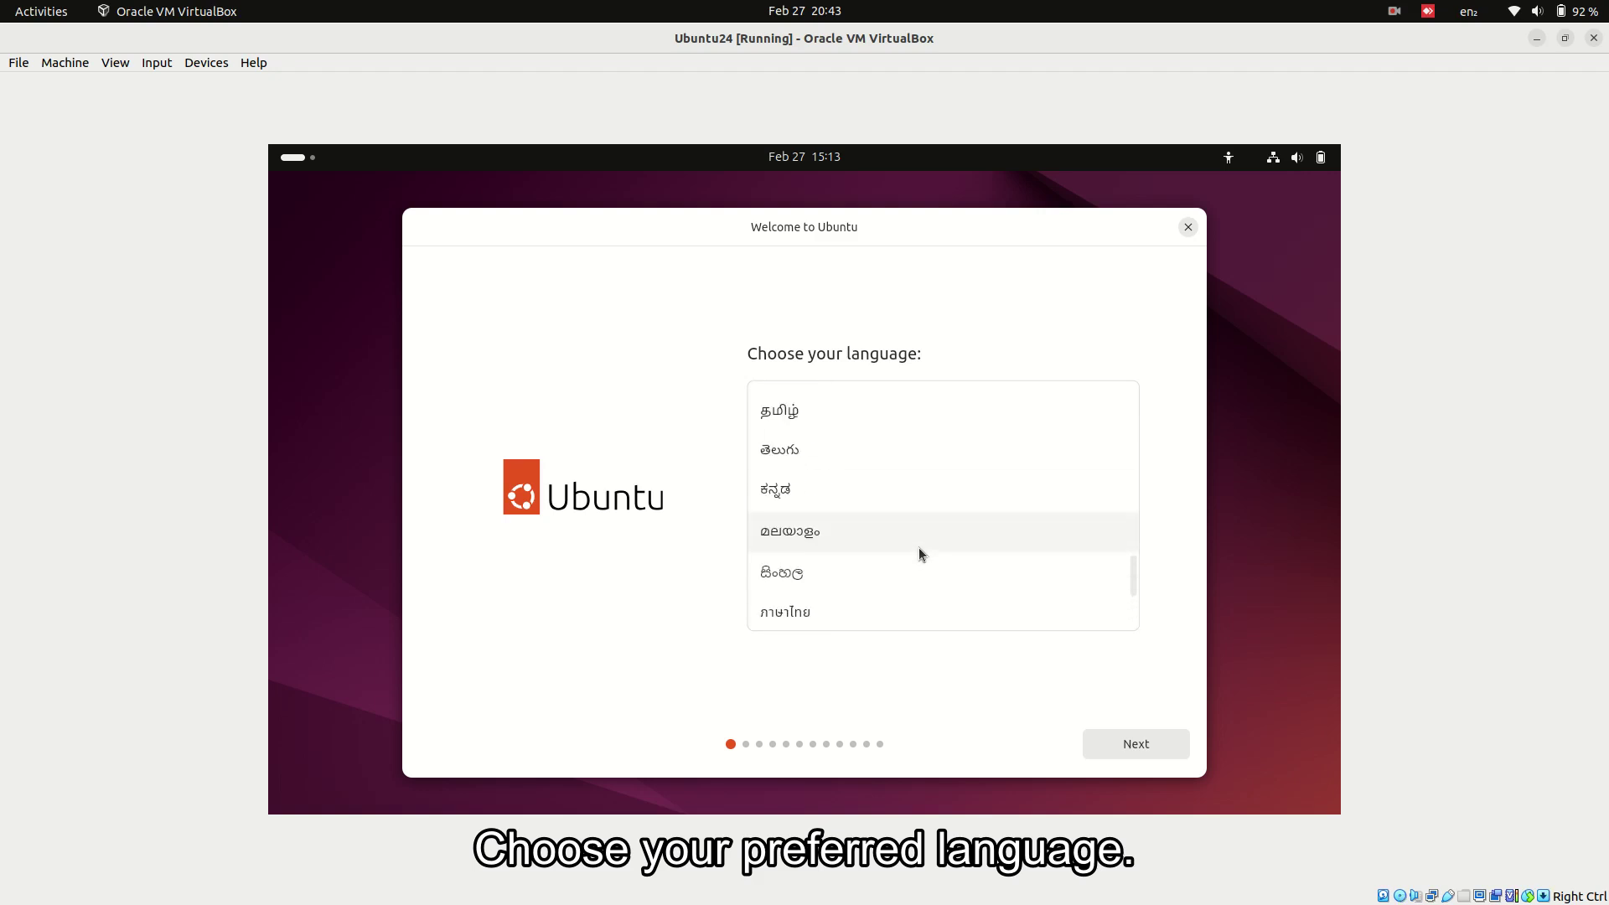
scroll(919, 547, up, 10)
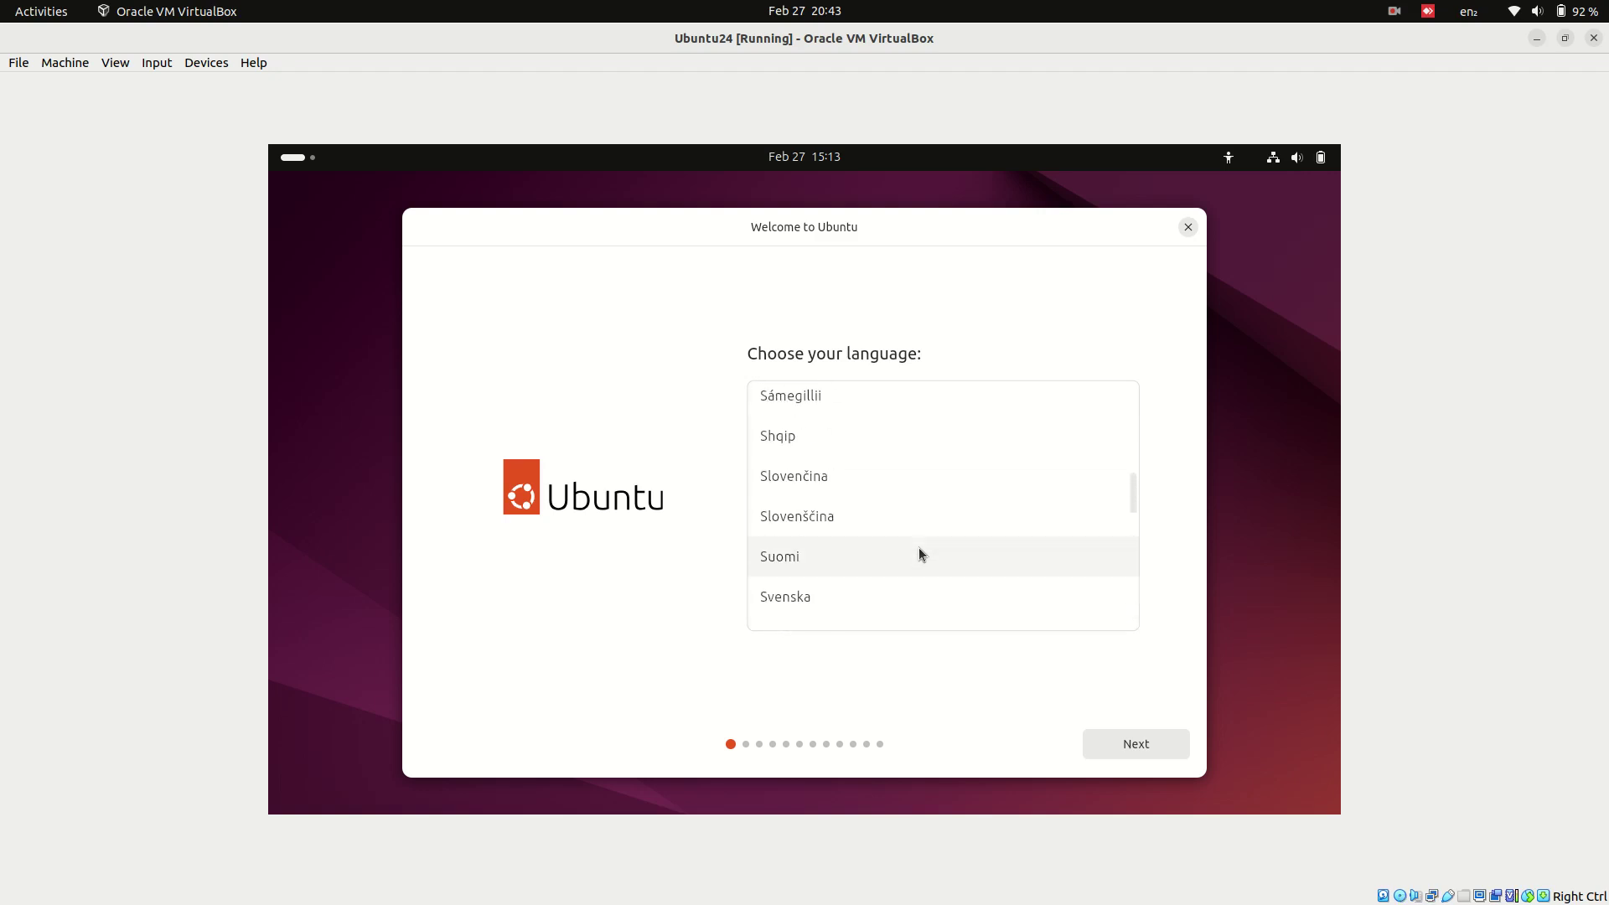
scroll(918, 546, up, 10)
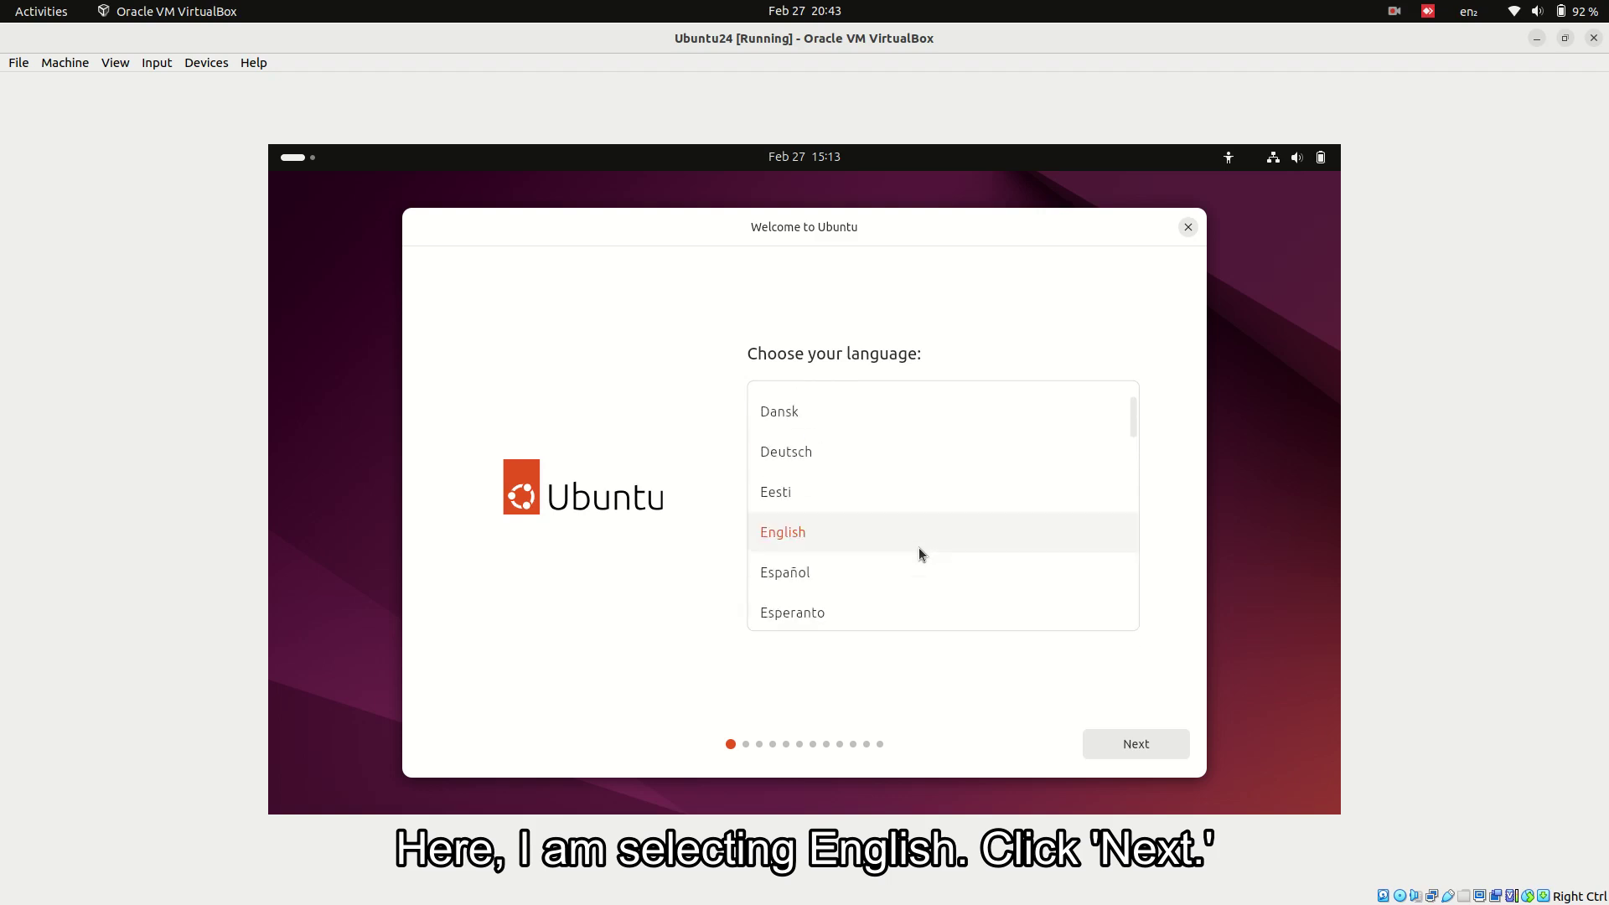
scroll(919, 547, down, 4)
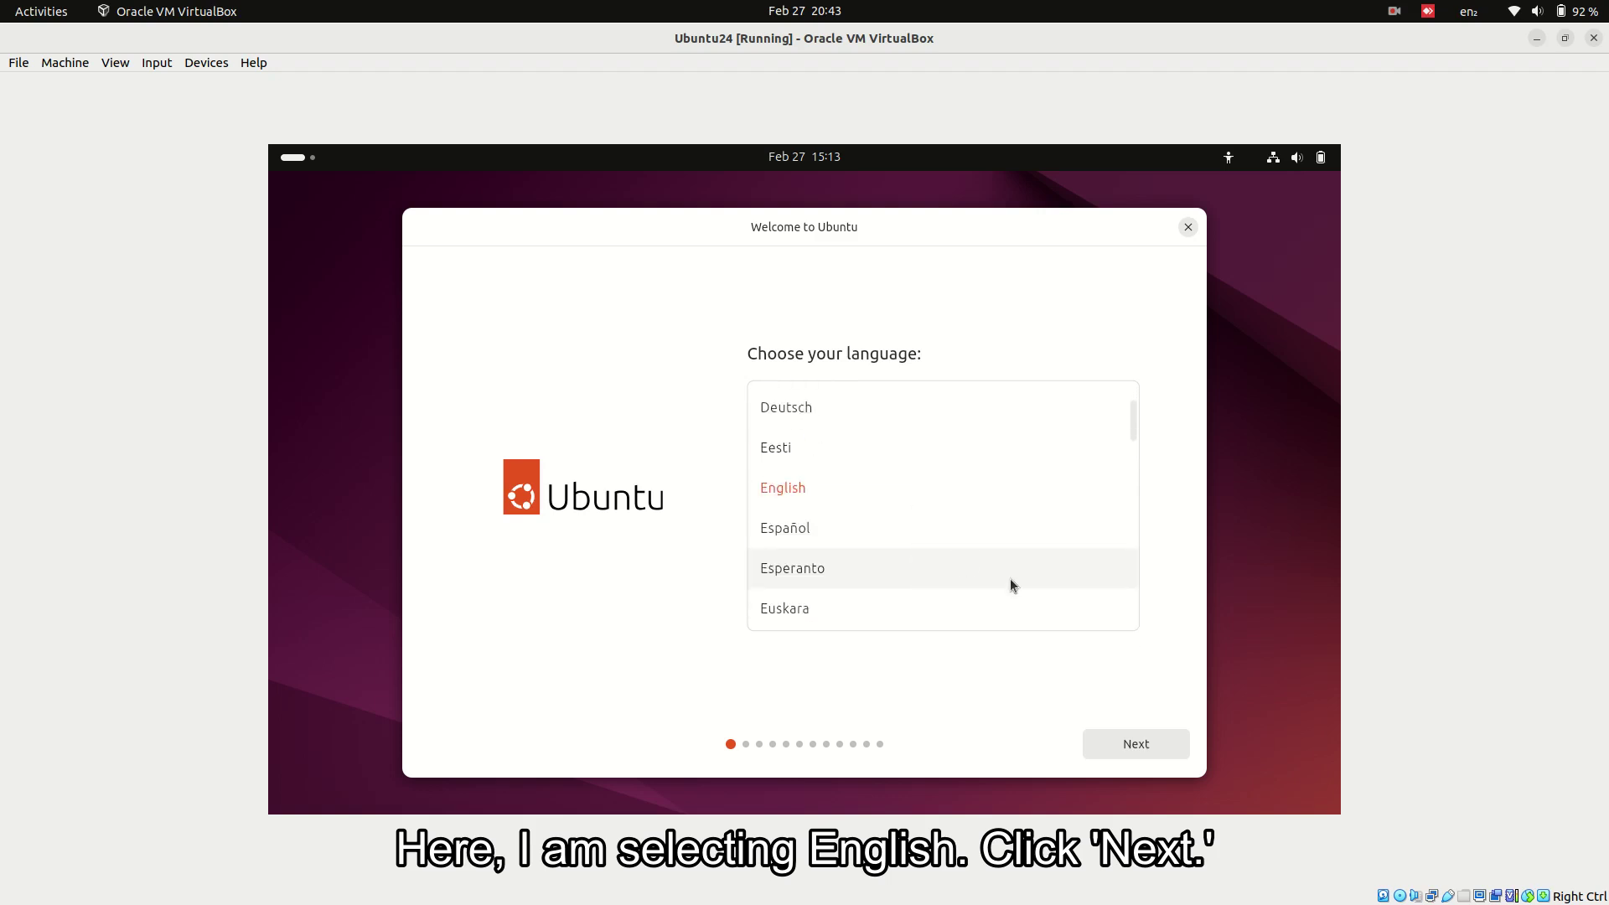
- Confirm English, then expand and collapse the Seeing, Hearing and Typing accessibility sections
click(1103, 743)
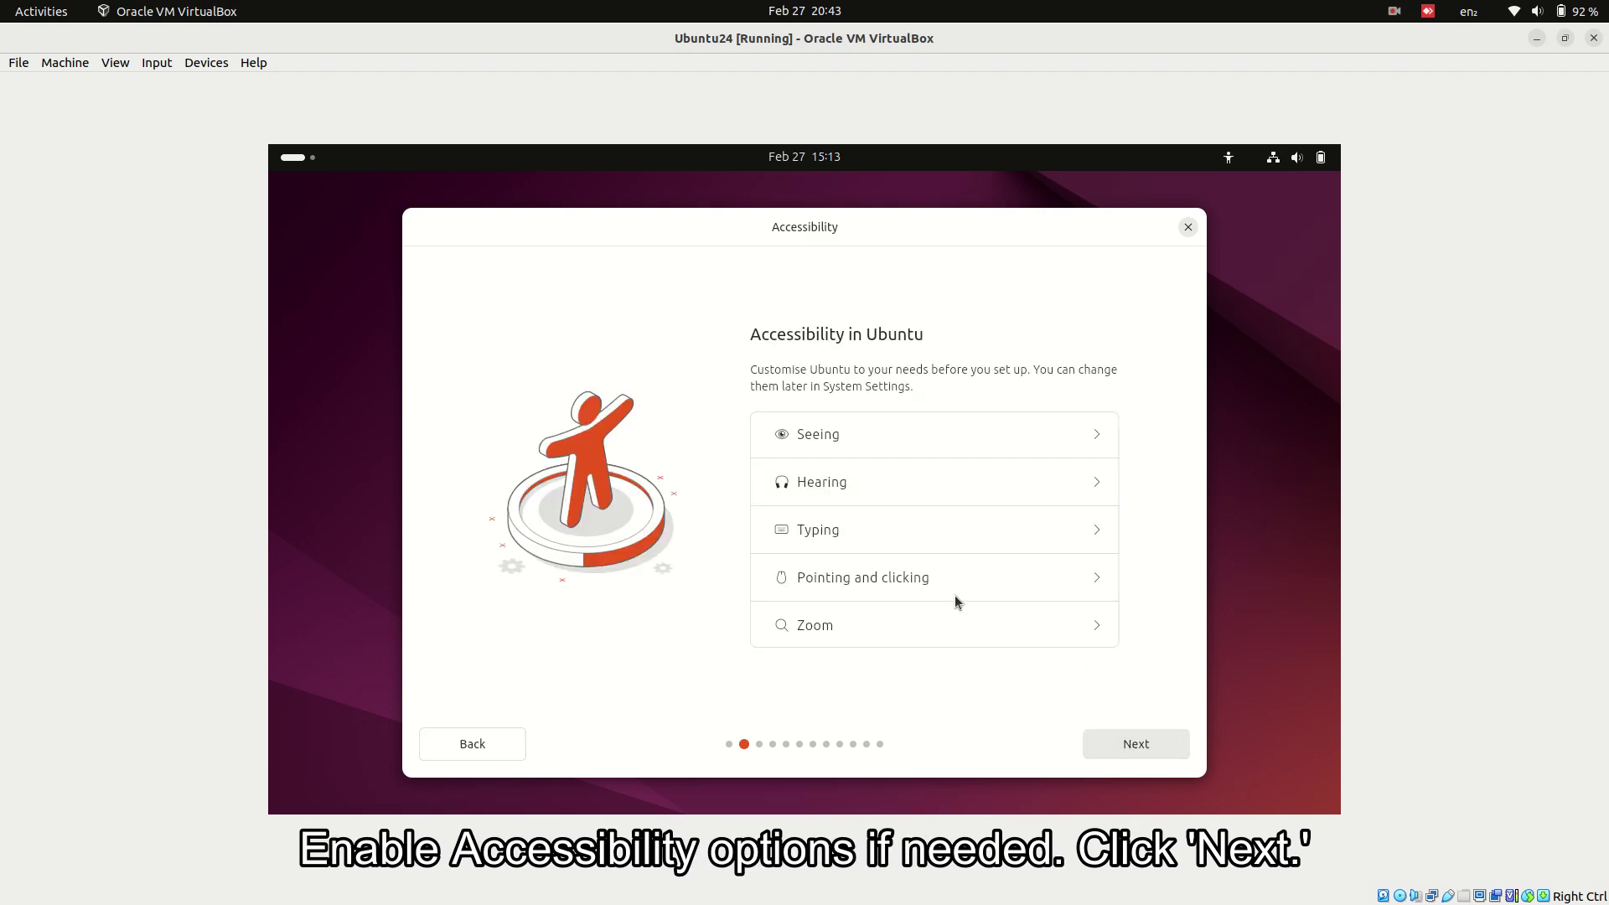
click(1099, 430)
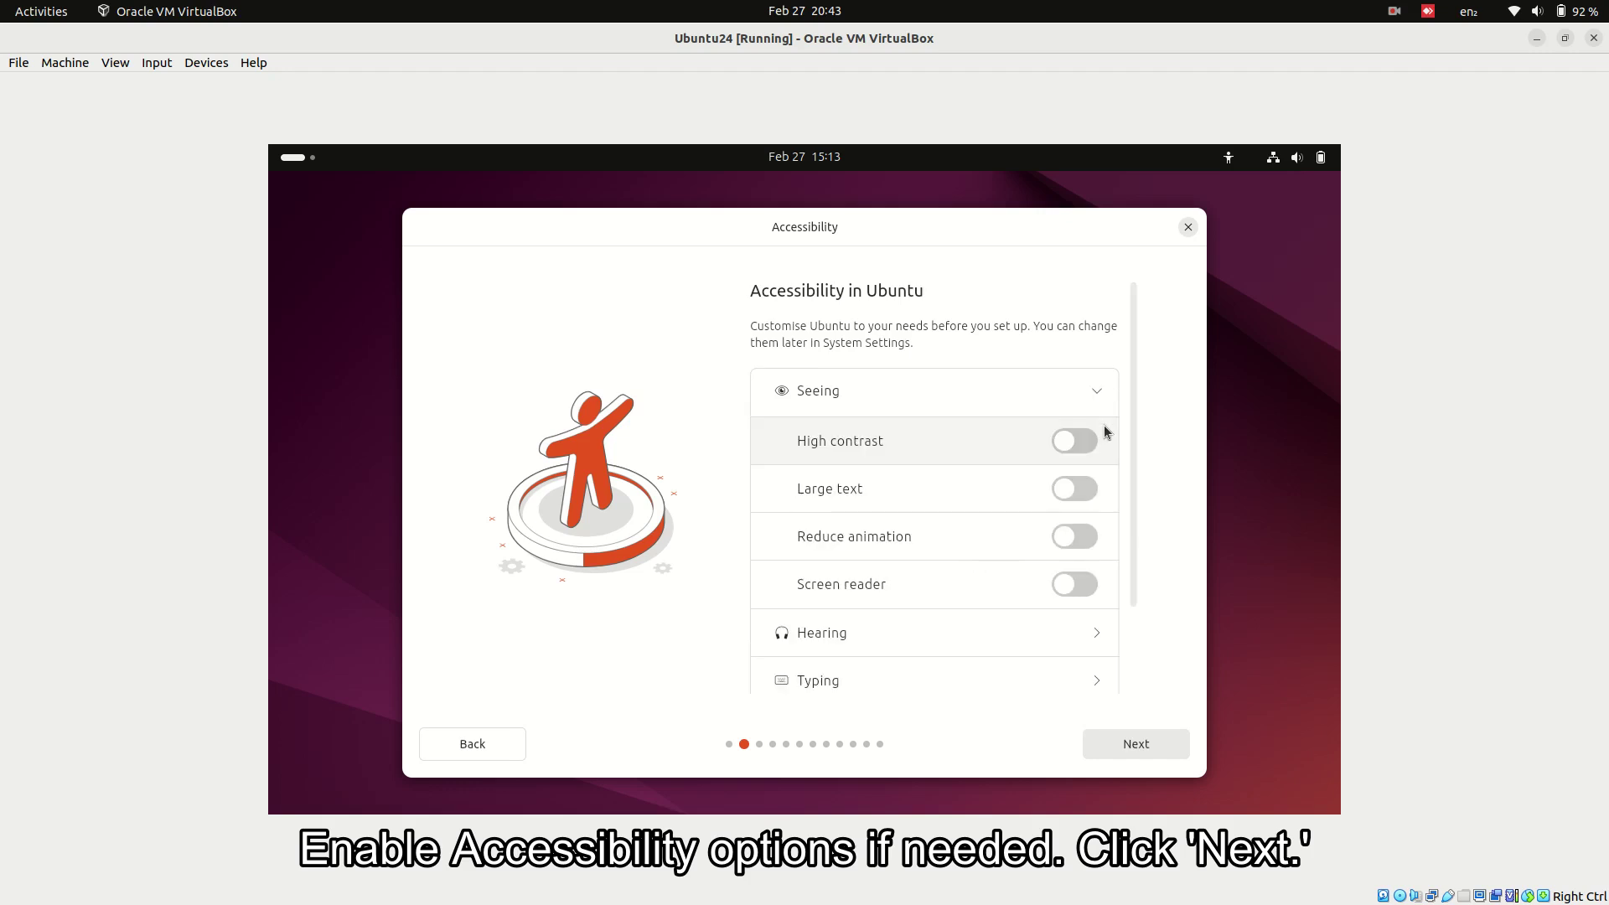
click(1098, 393)
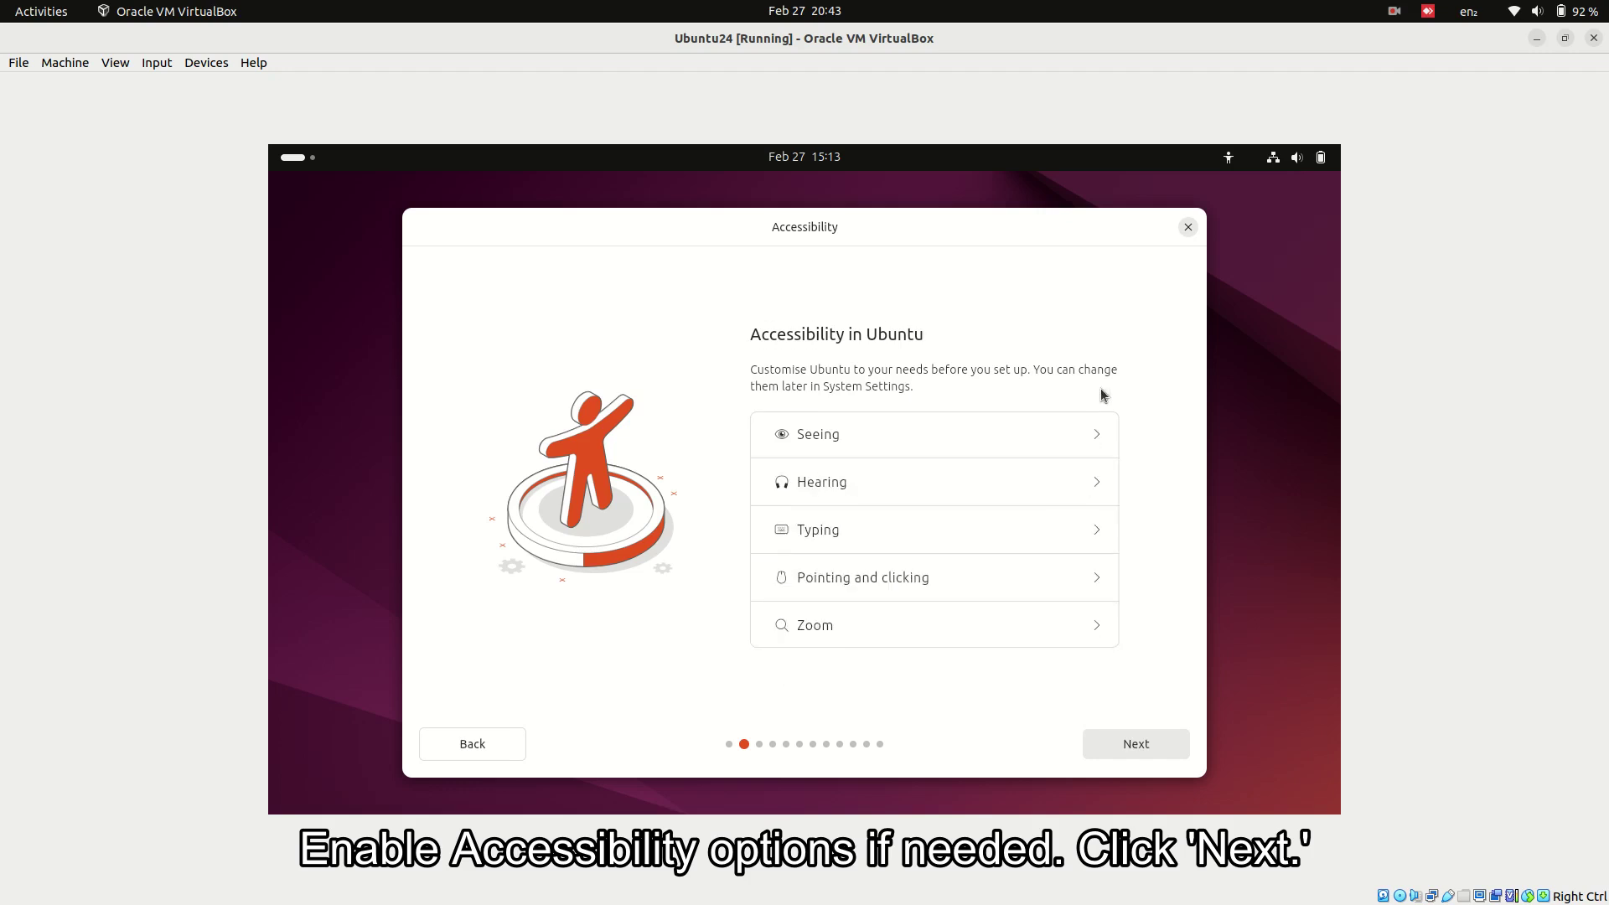
click(1099, 481)
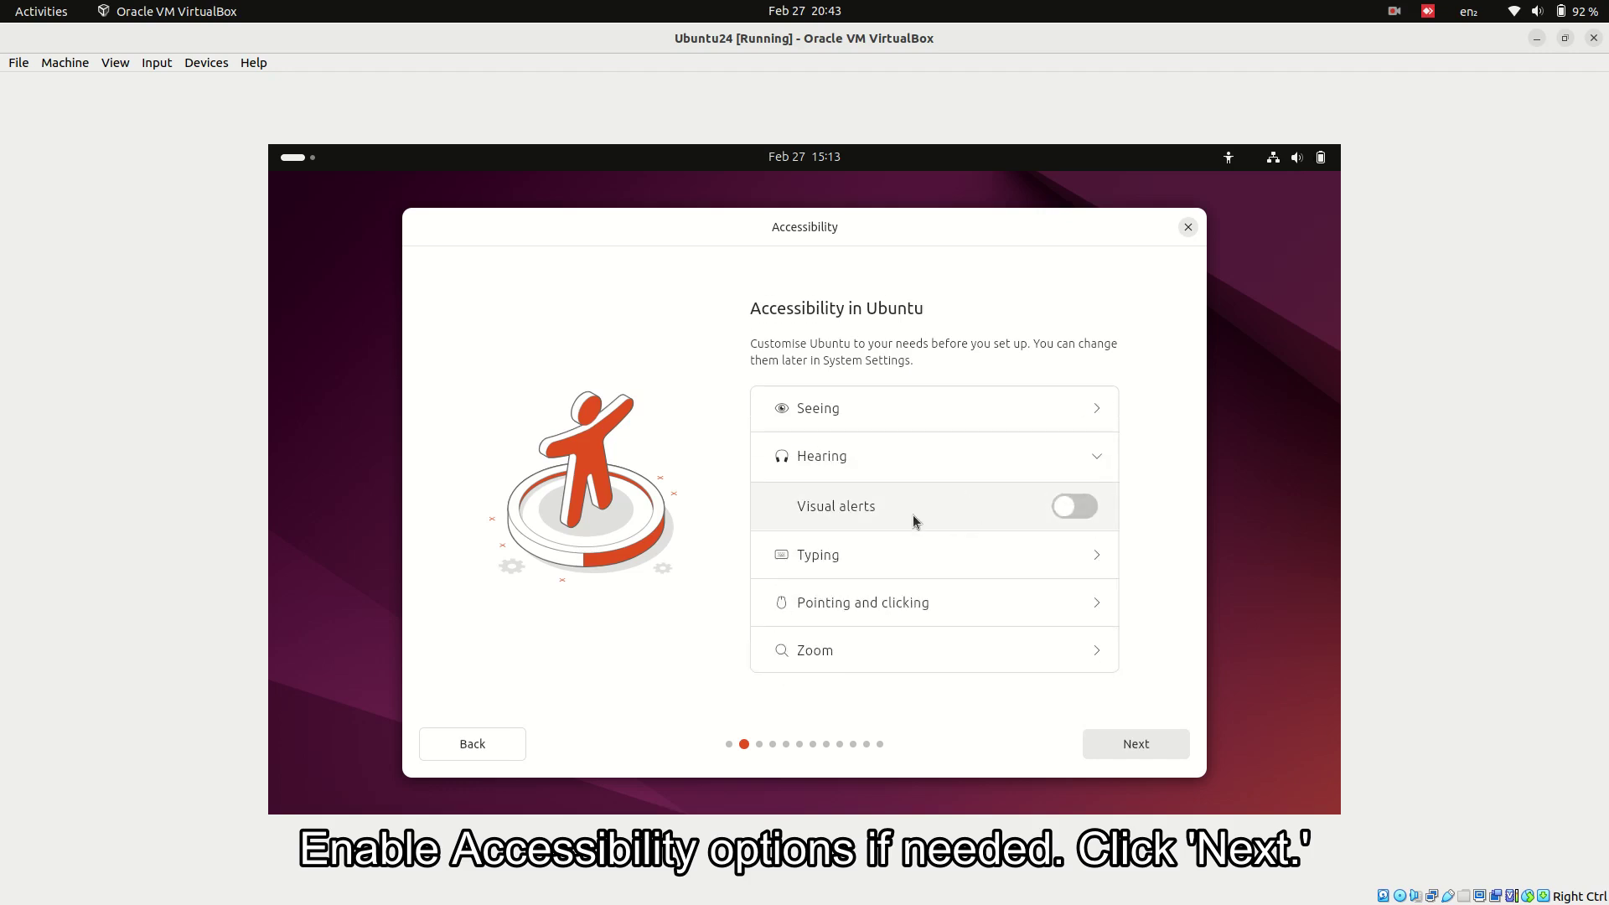
click(1090, 468)
click(1095, 529)
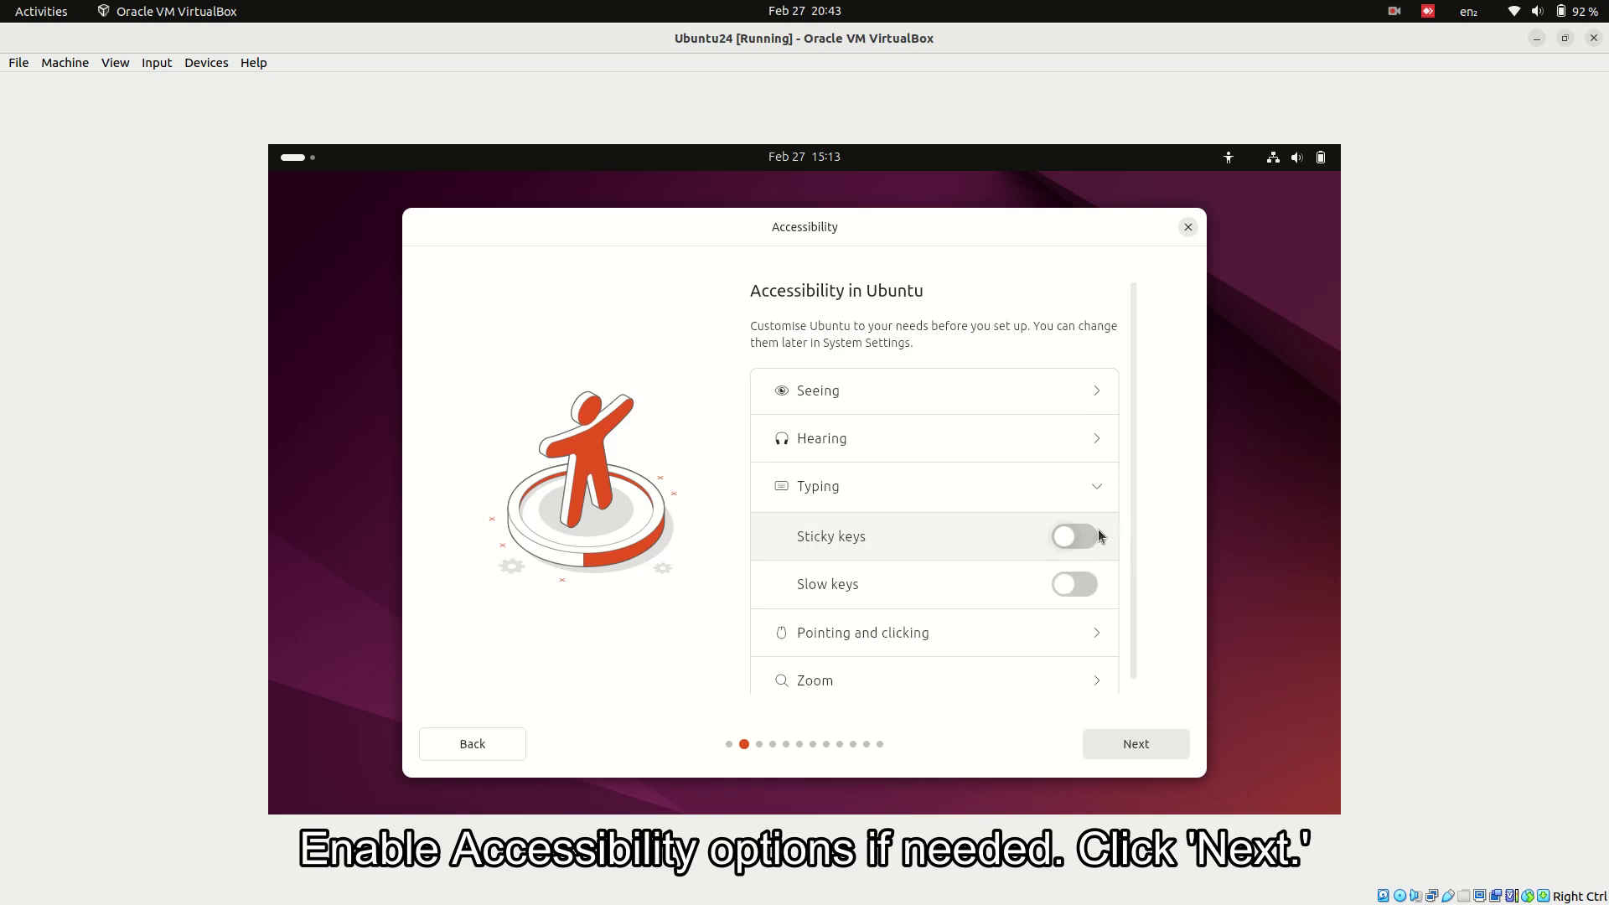
click(1101, 492)
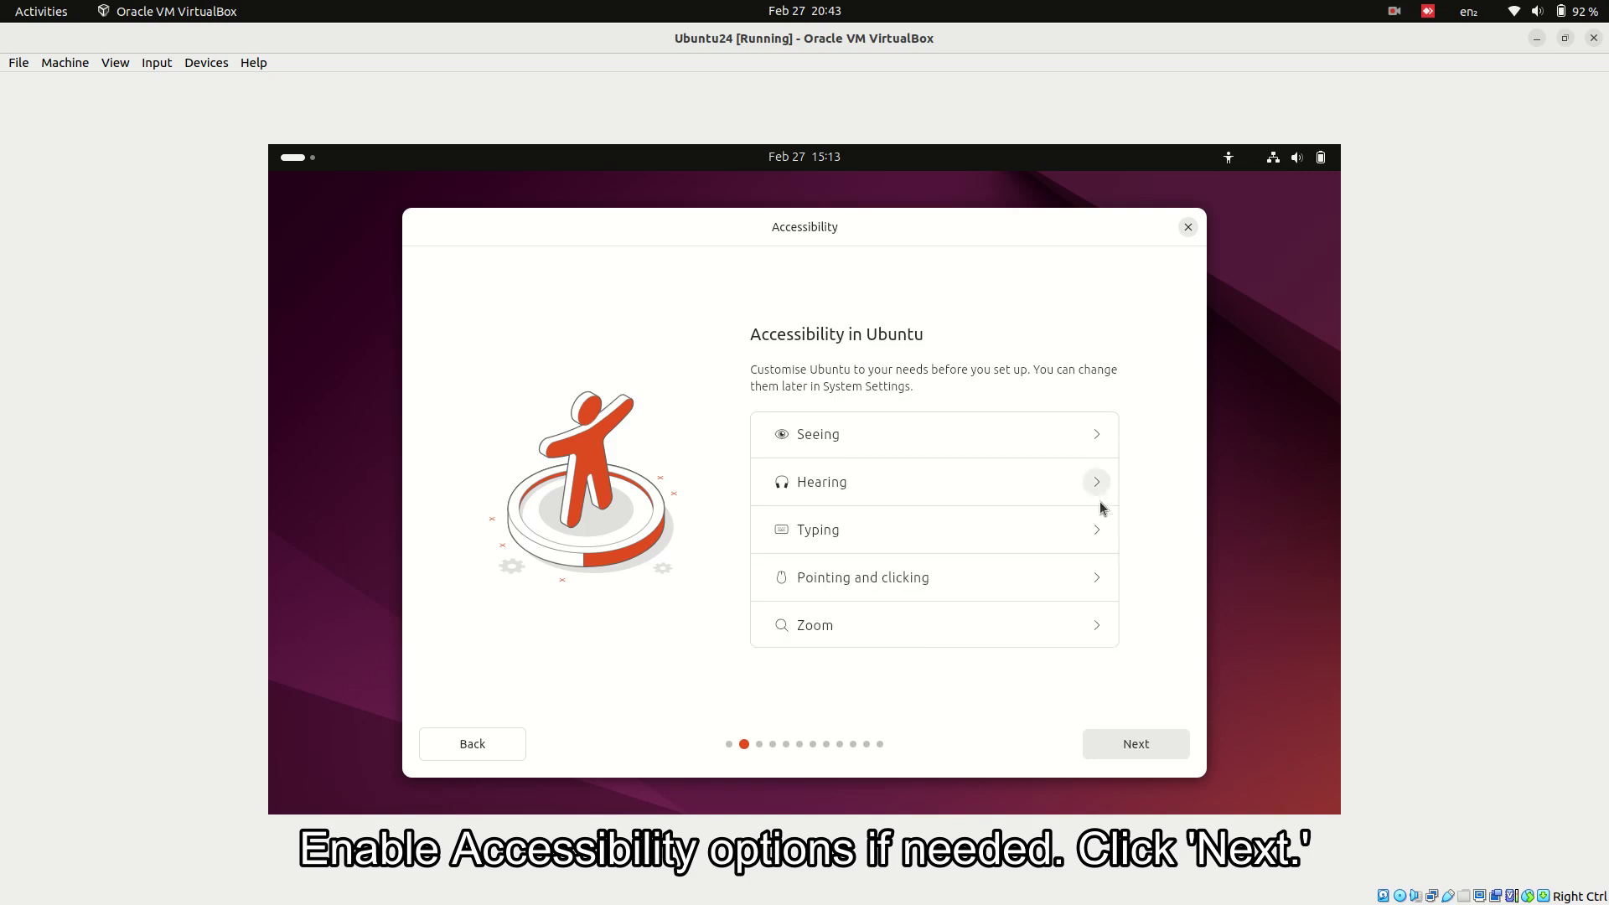
- Expand and collapse Pointing and clicking and Zoom unchanged, then go on to Keyboard layout
click(1098, 575)
click(1099, 553)
click(1103, 628)
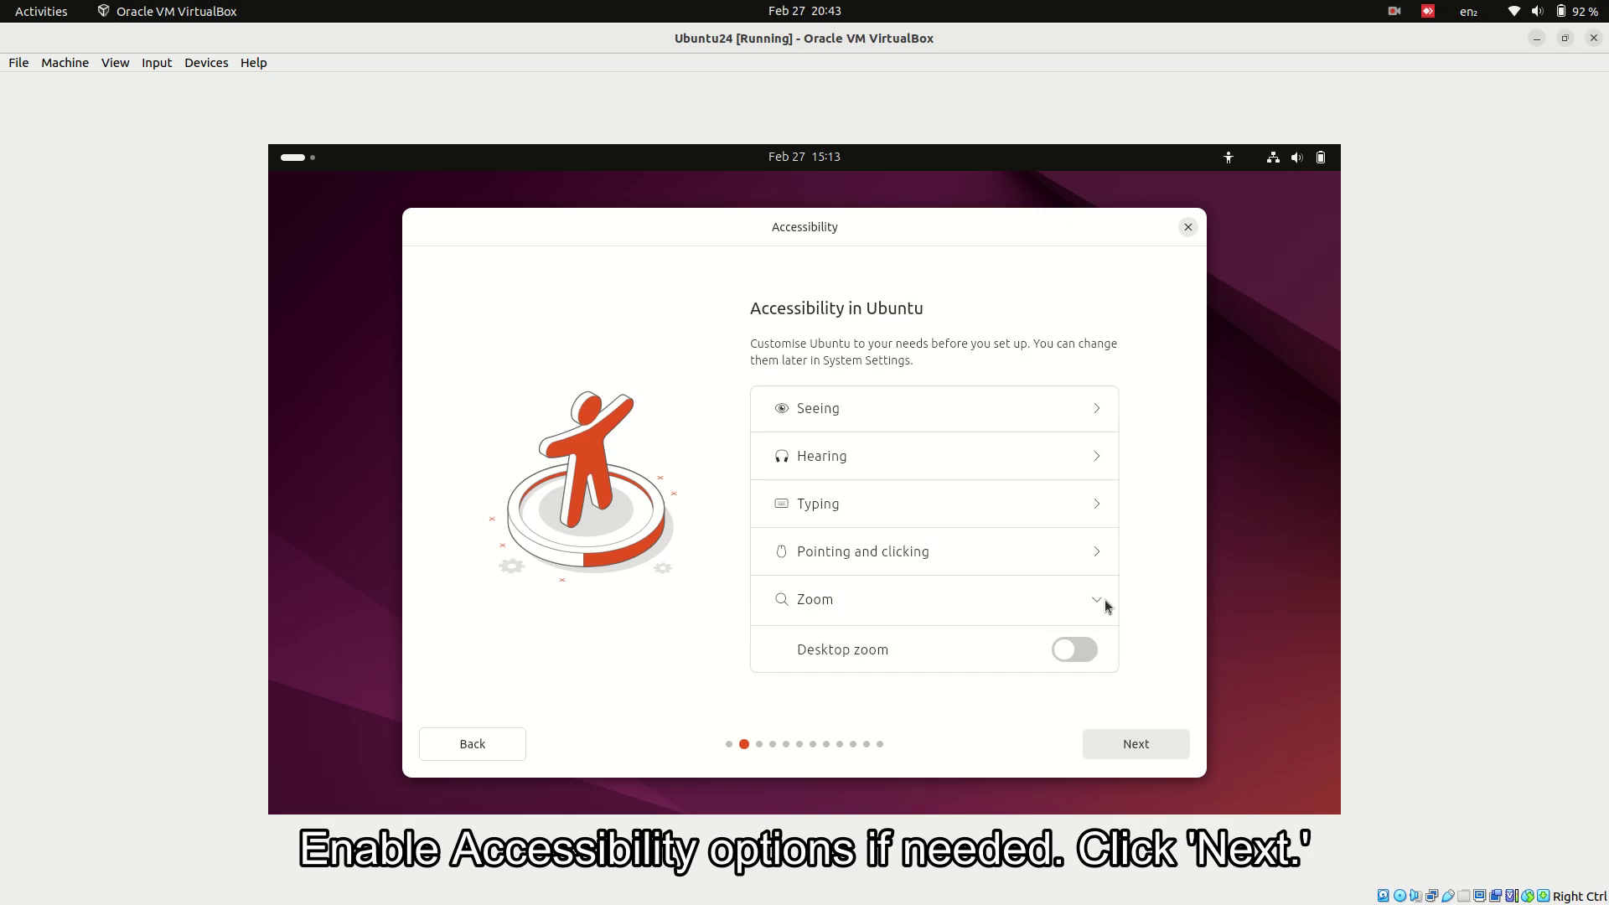
click(1101, 600)
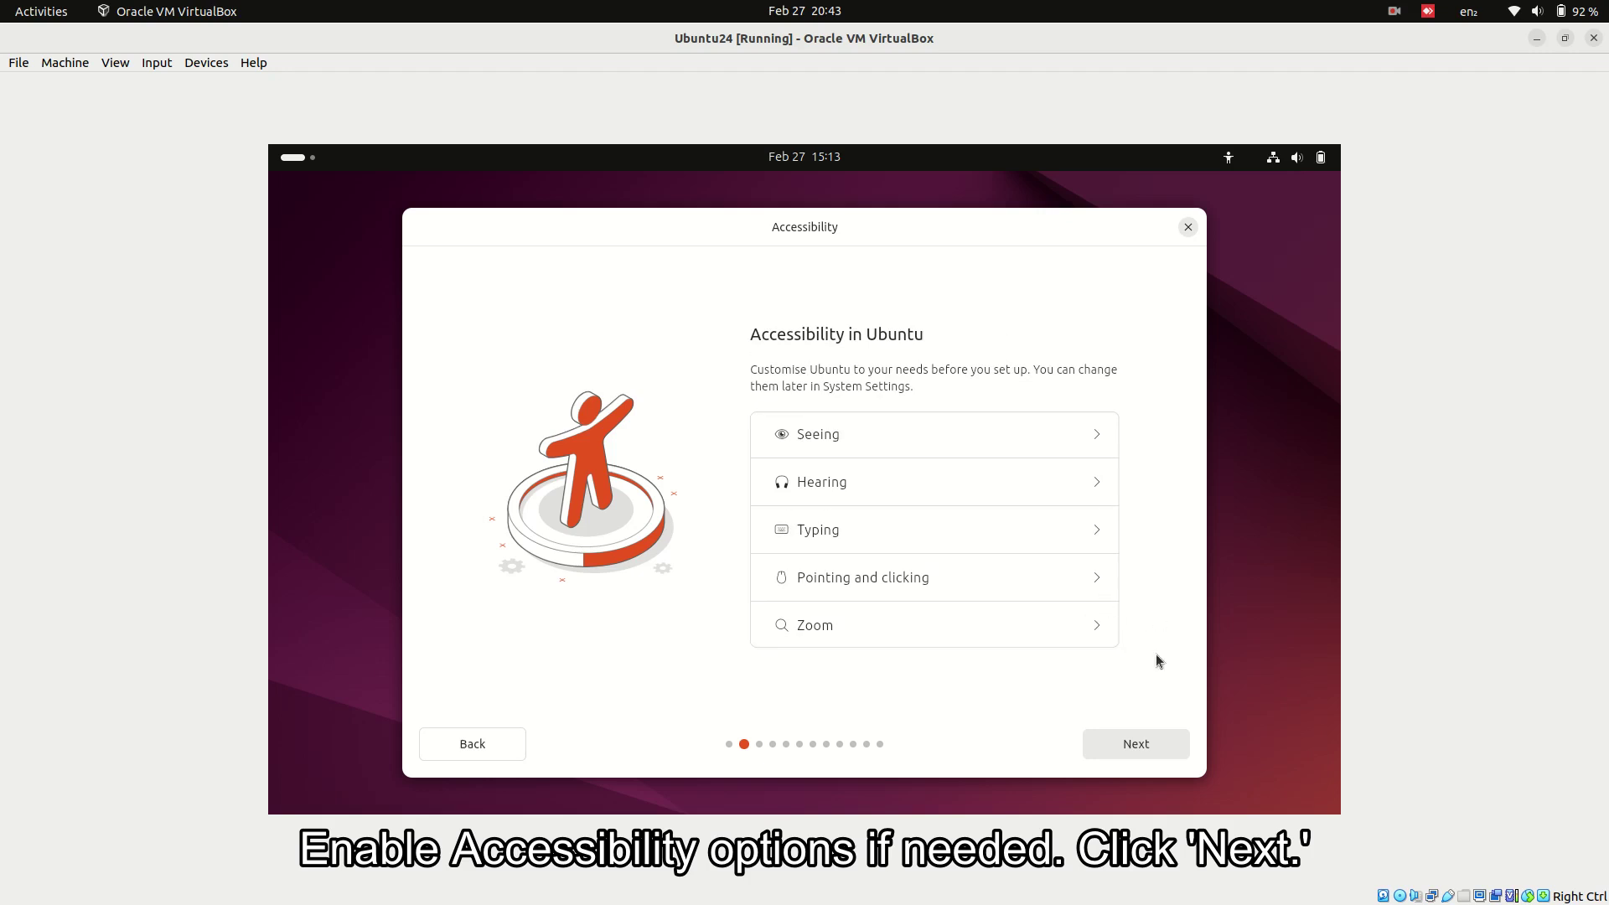
click(1141, 744)
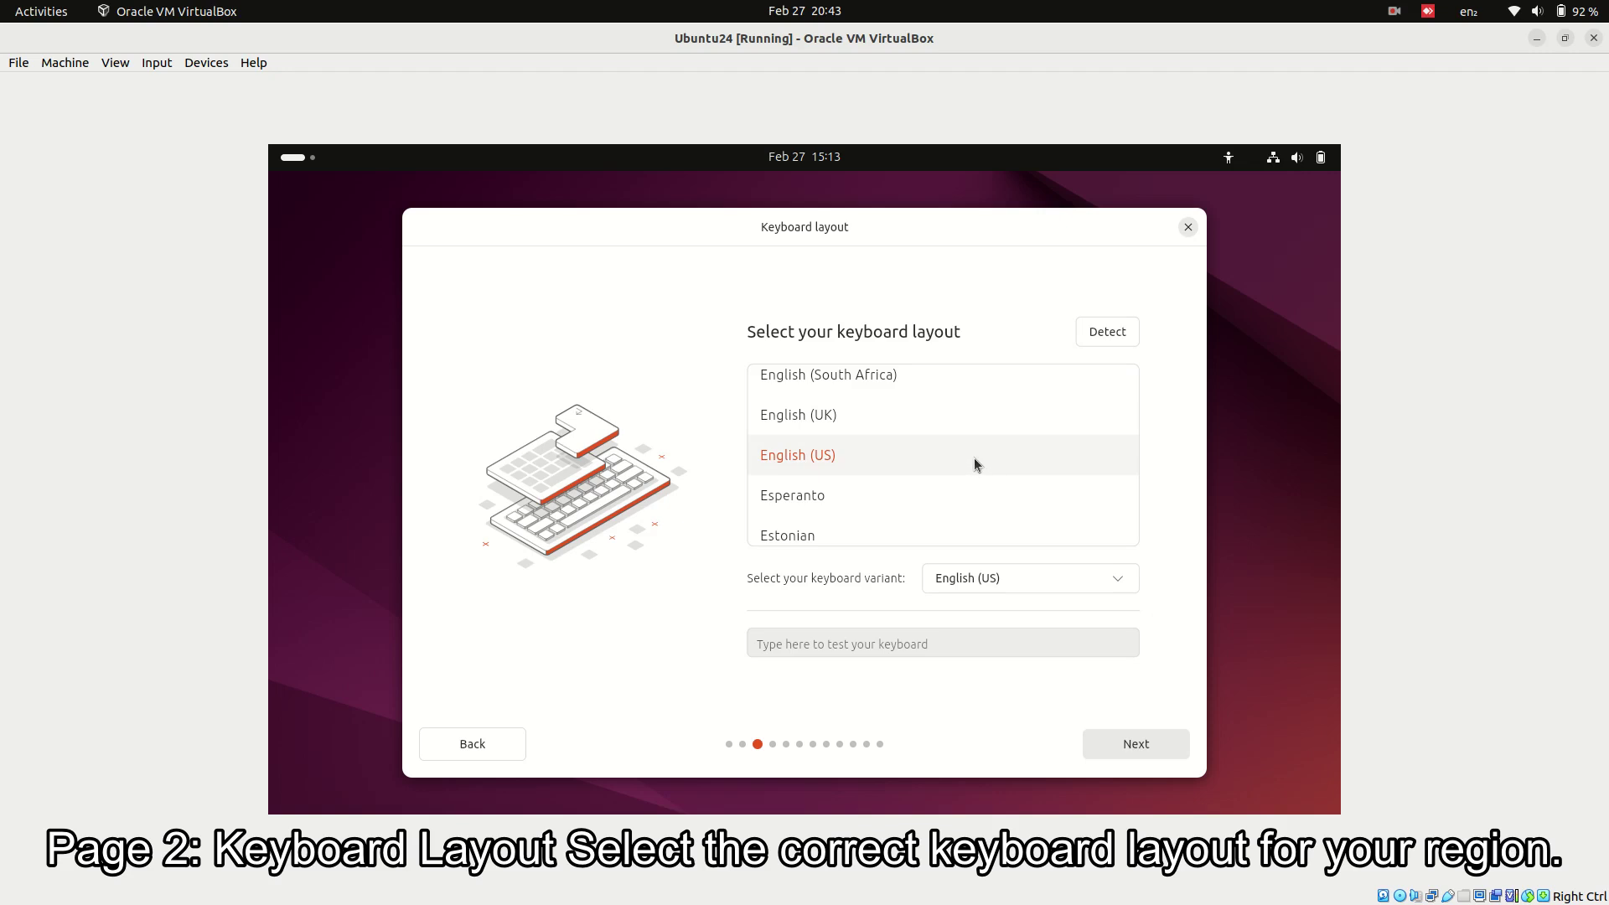
- Choose the Indian keyboard layout with the Indian - English (India, with rupee) variant
scroll(974, 457, down, 6)
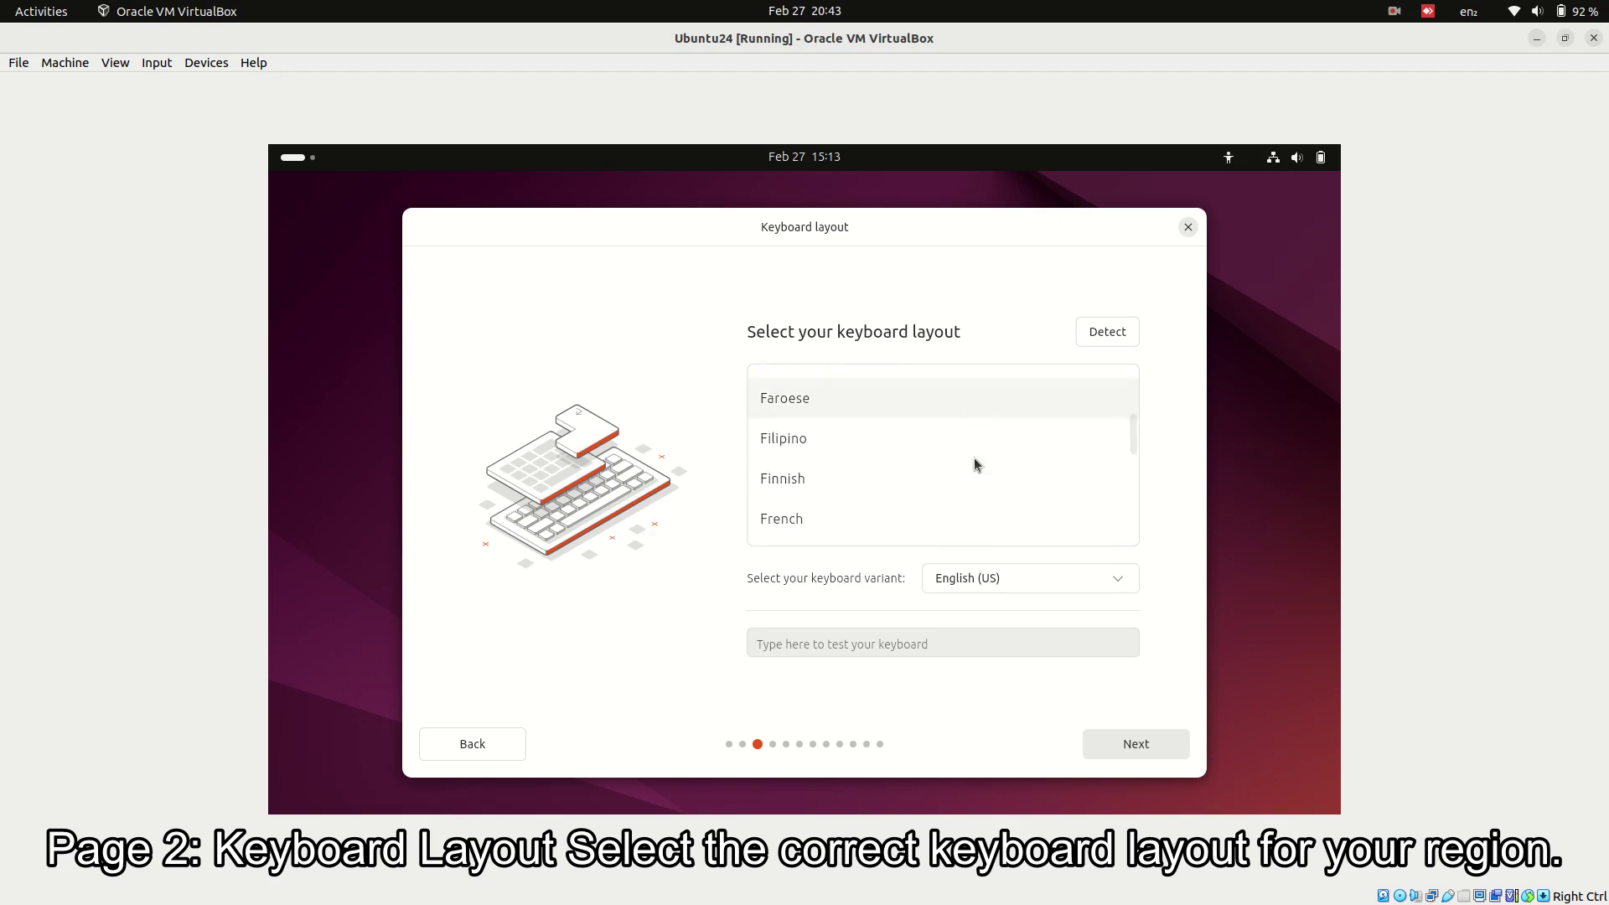
scroll(974, 458, down, 10)
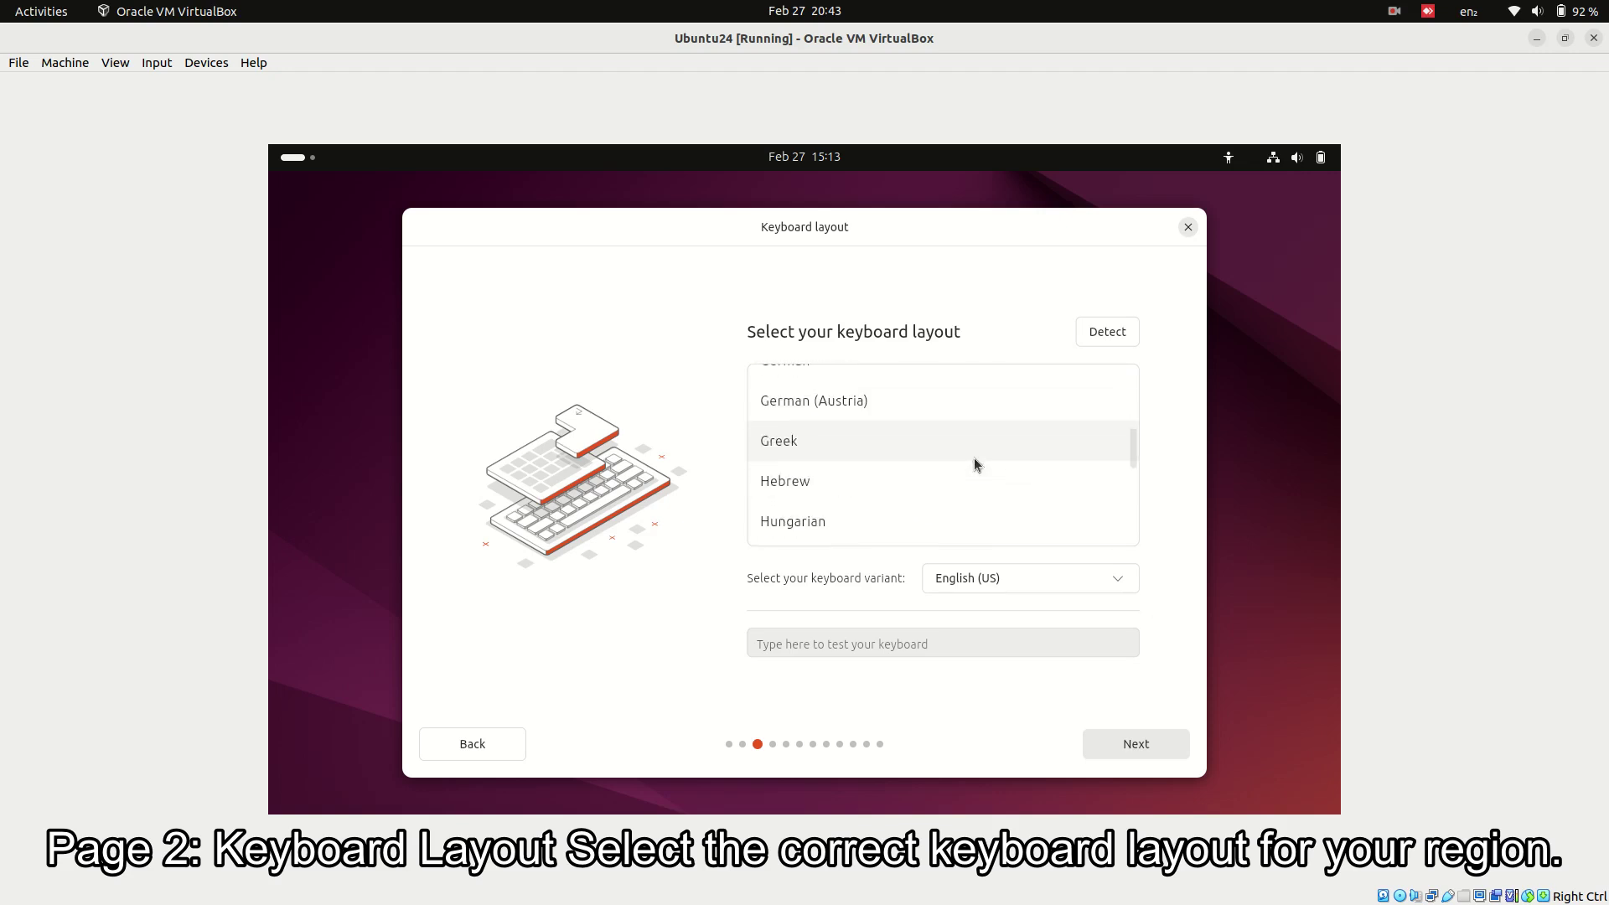
click(942, 509)
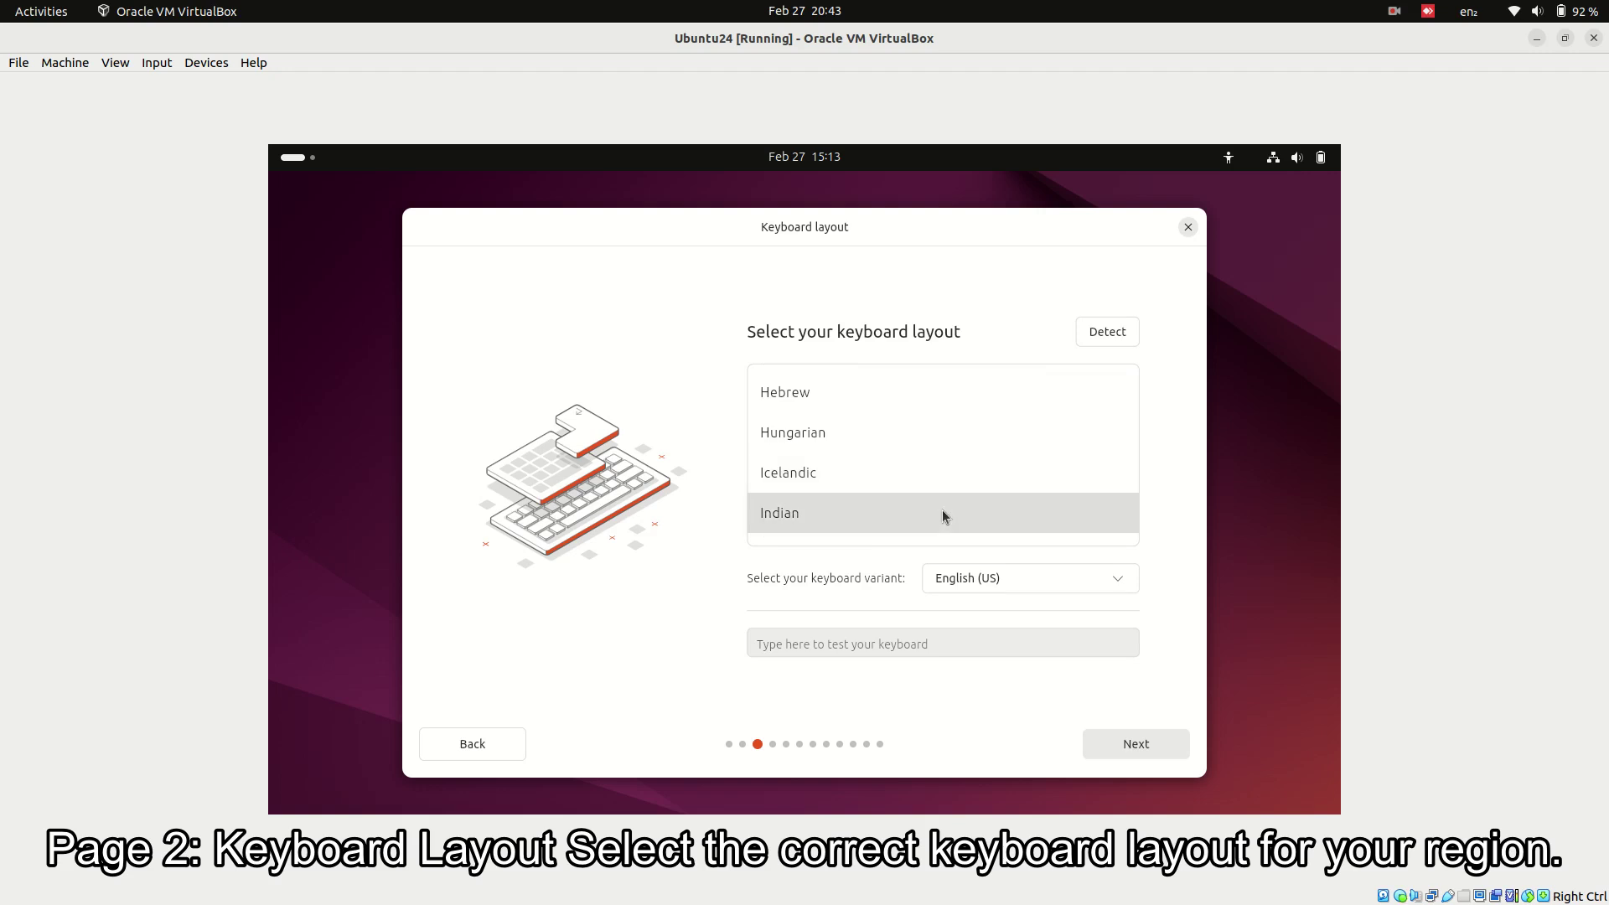
scroll(965, 493, down, 1)
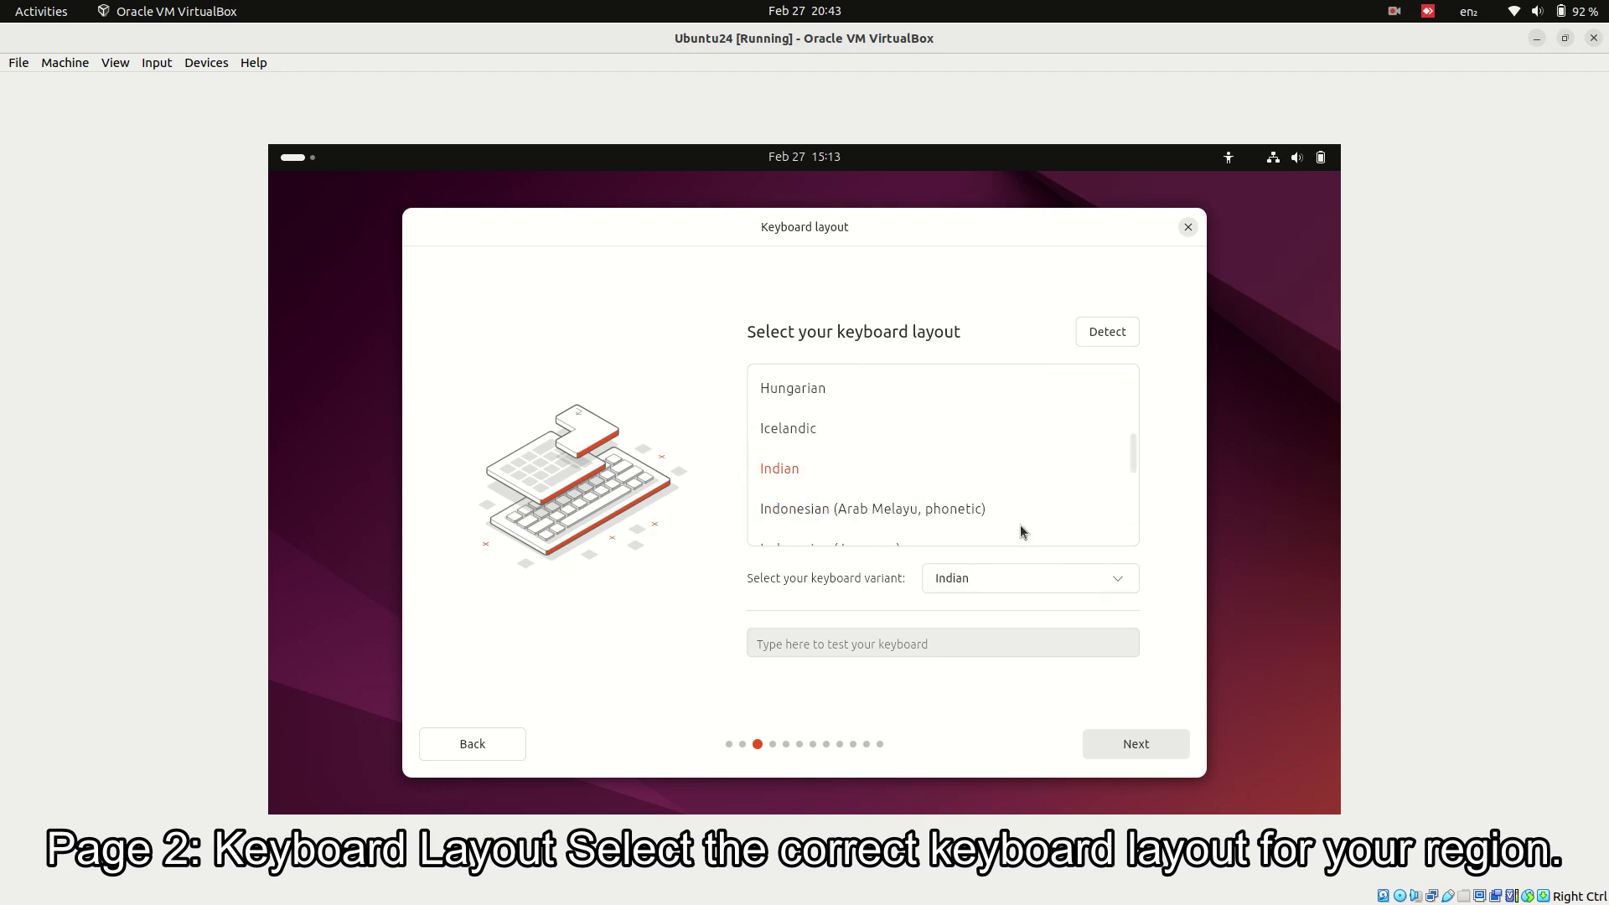
click(1042, 578)
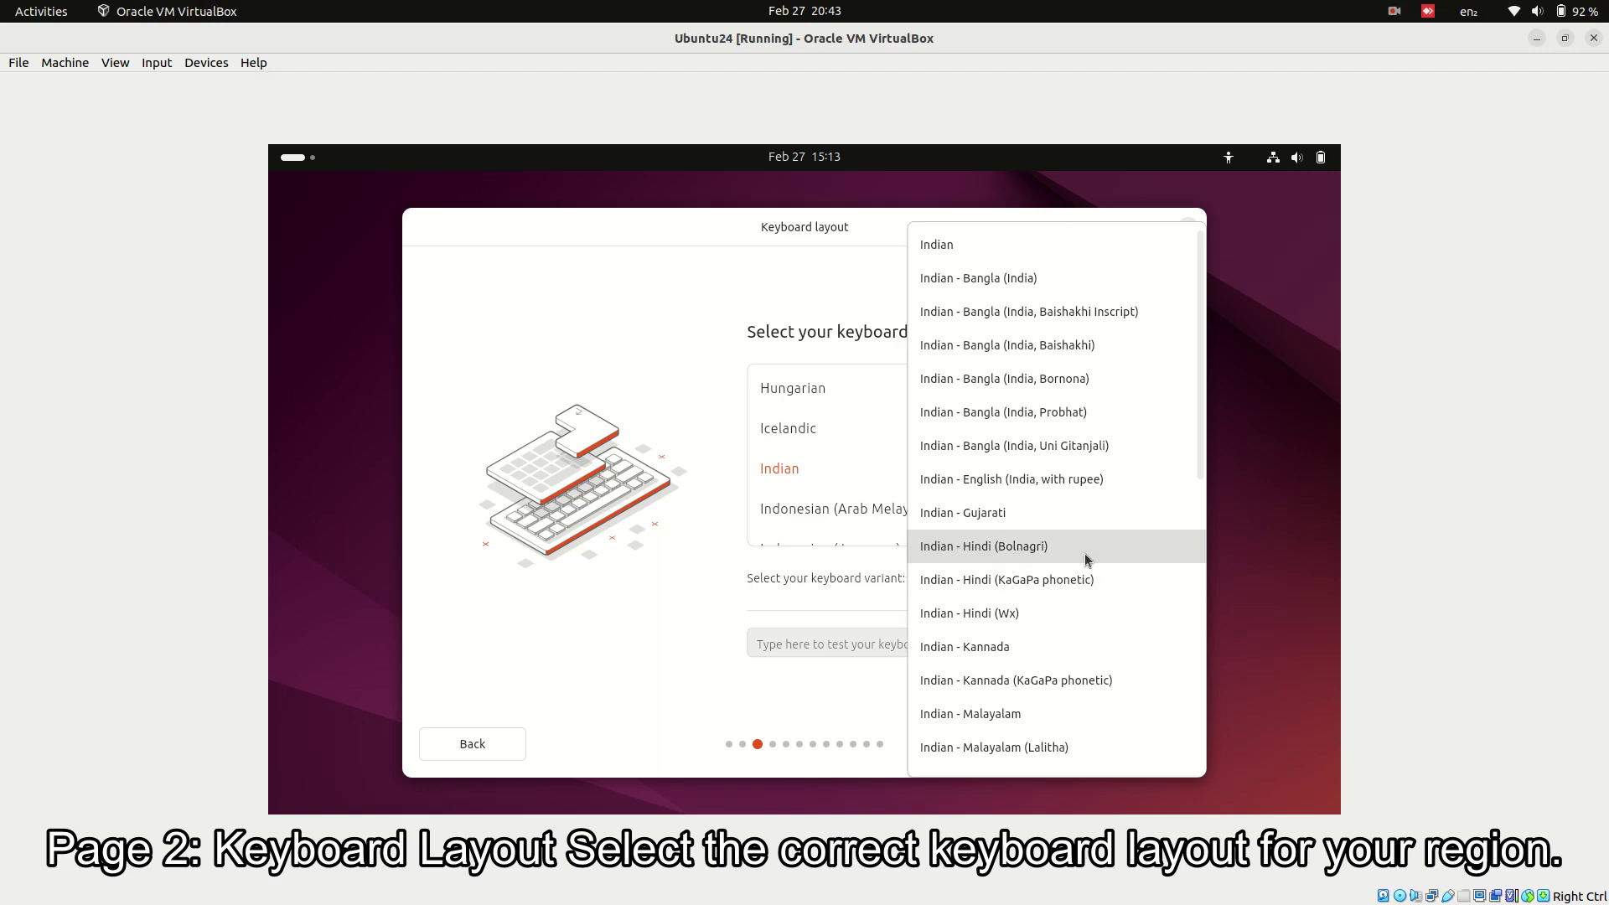
click(1082, 476)
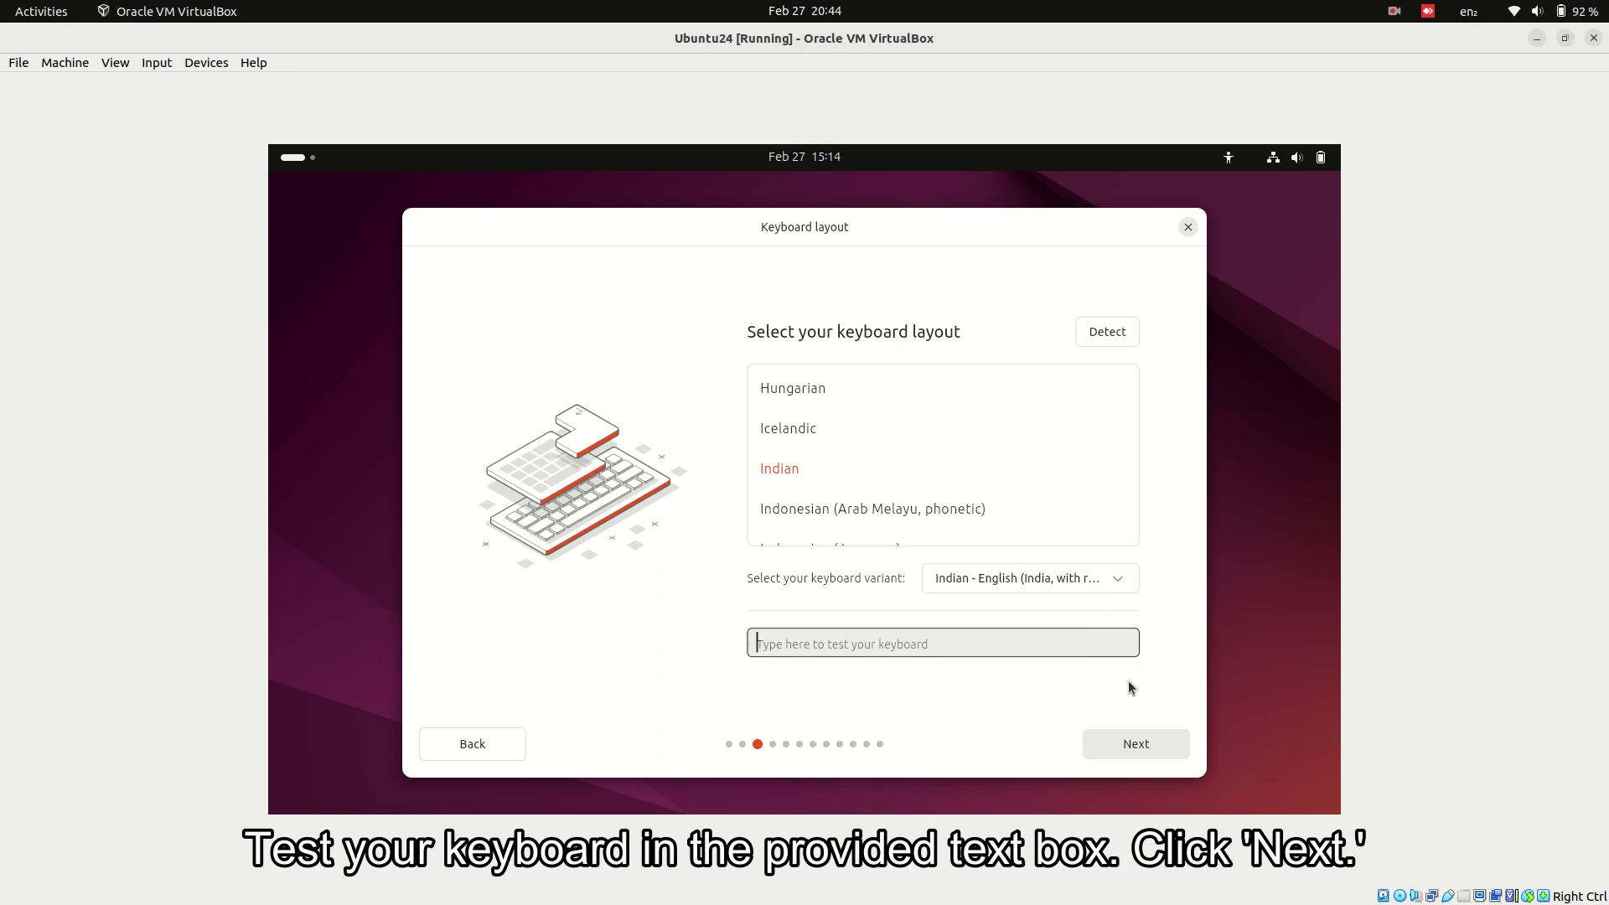
- Continue past keyboard, wired internet, Install Ubuntu and Interactive installation to reach Applications
click(1126, 746)
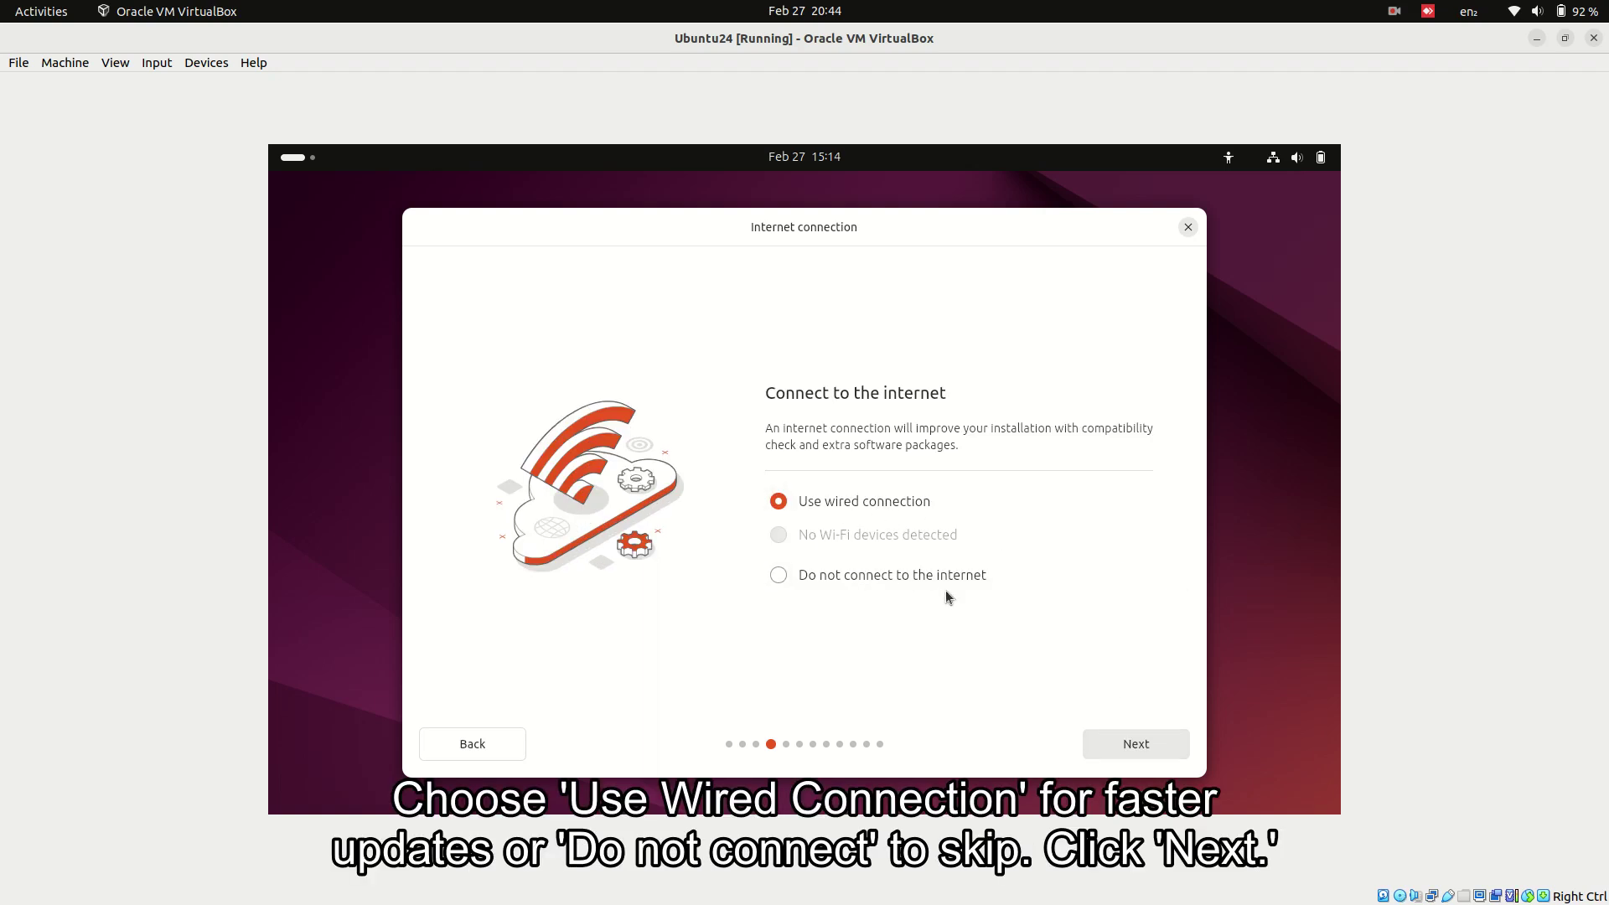
click(1114, 743)
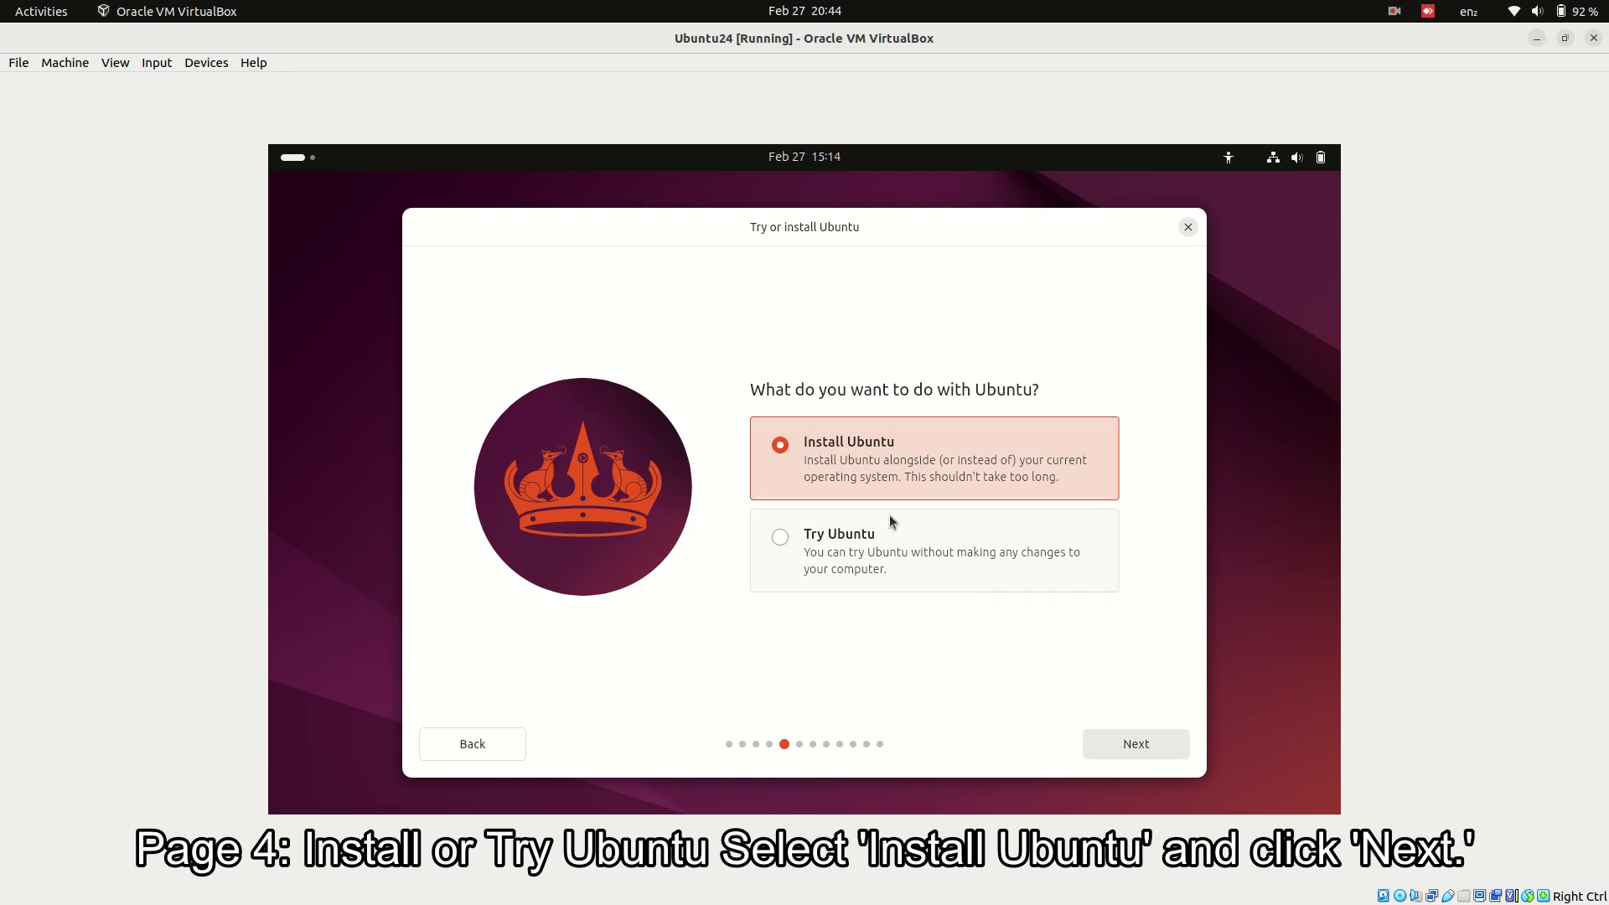
click(1111, 741)
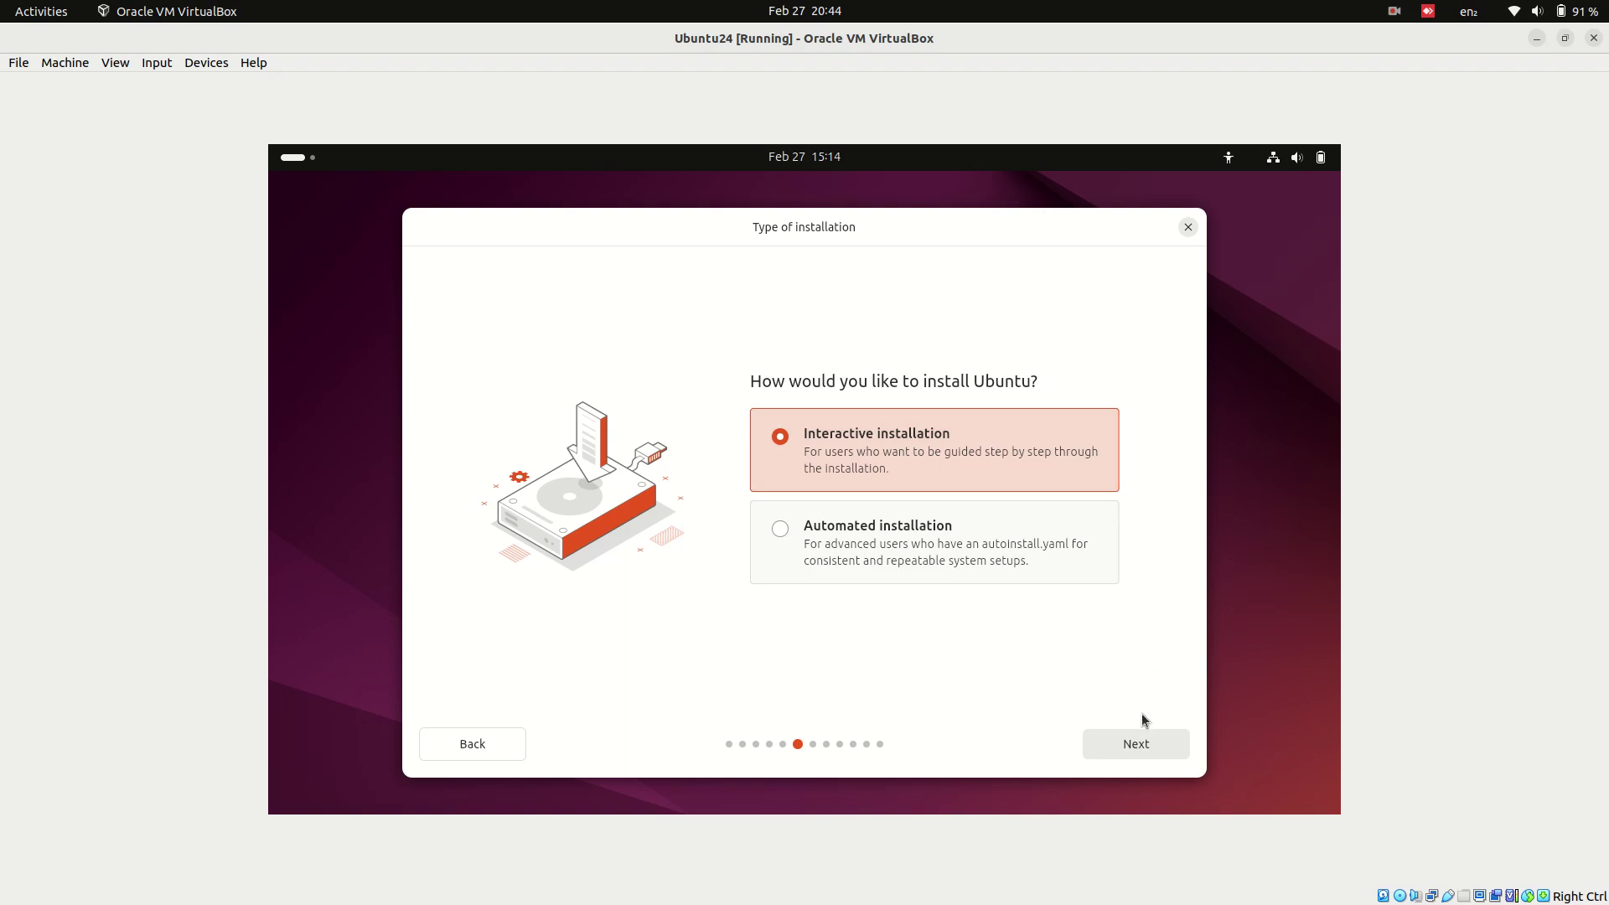
click(1133, 739)
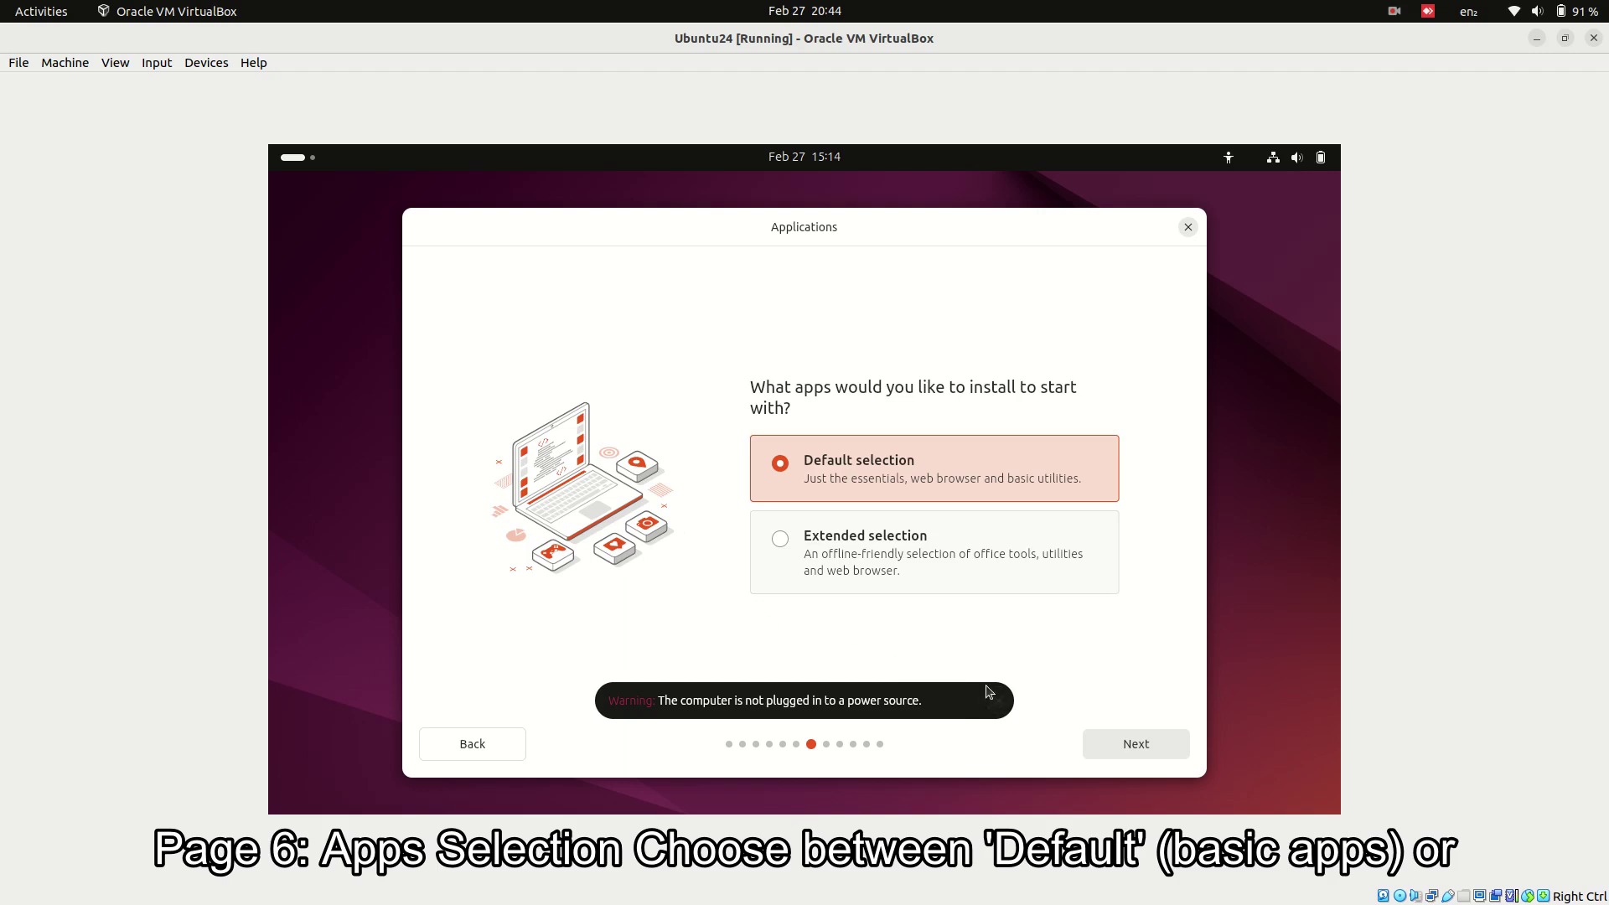
- Dismiss the power-source warning and choose the Extended selection of apps
click(994, 705)
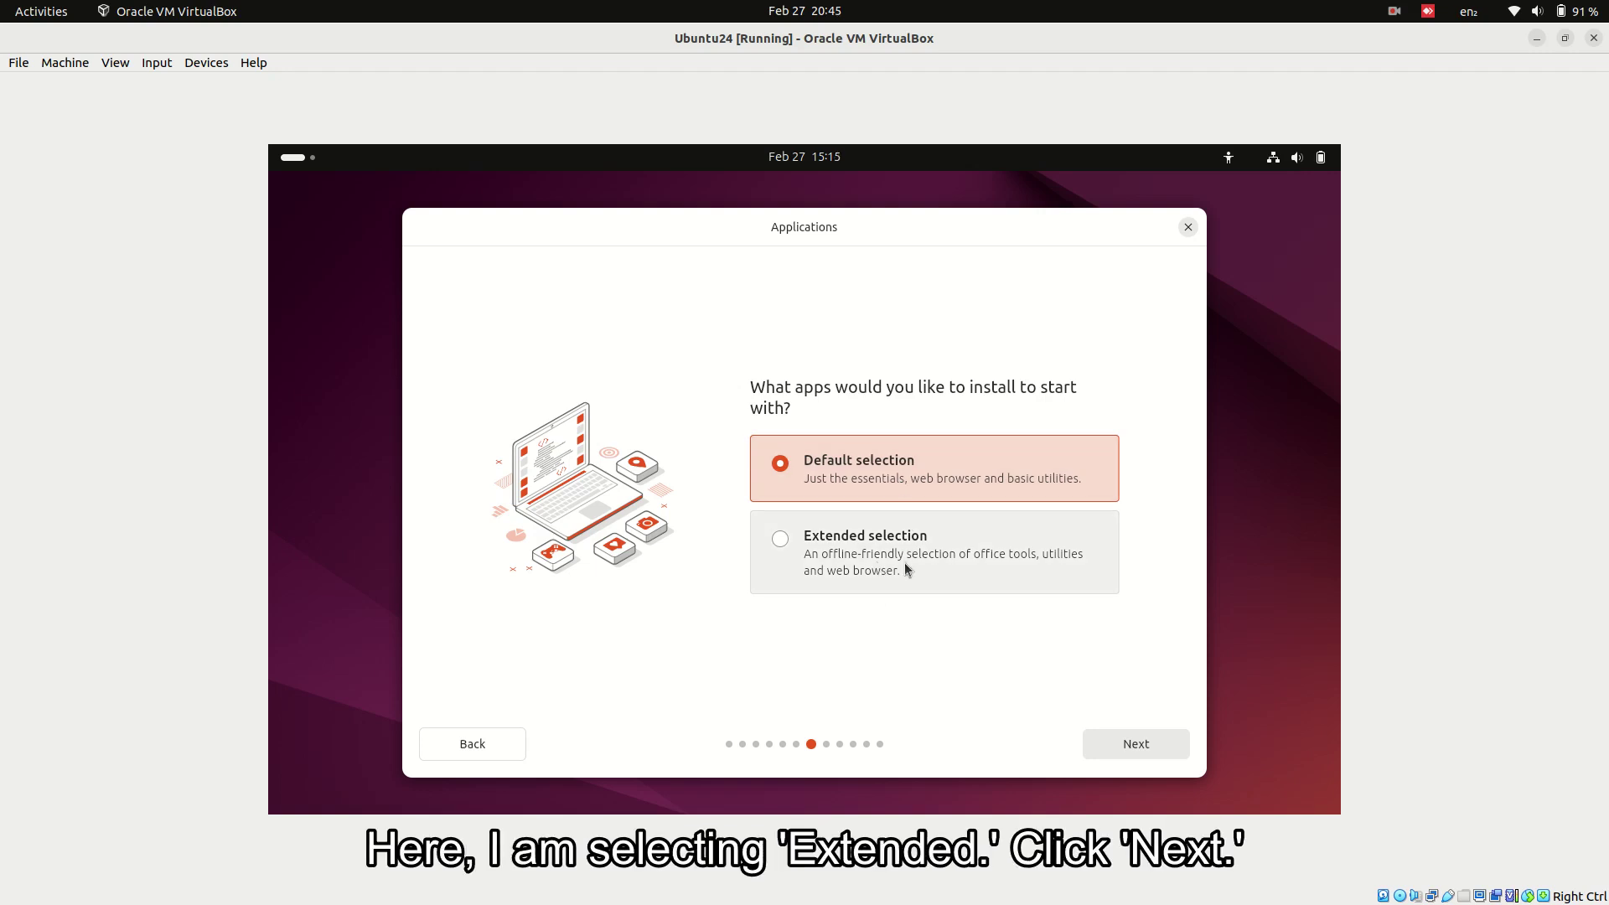
click(980, 570)
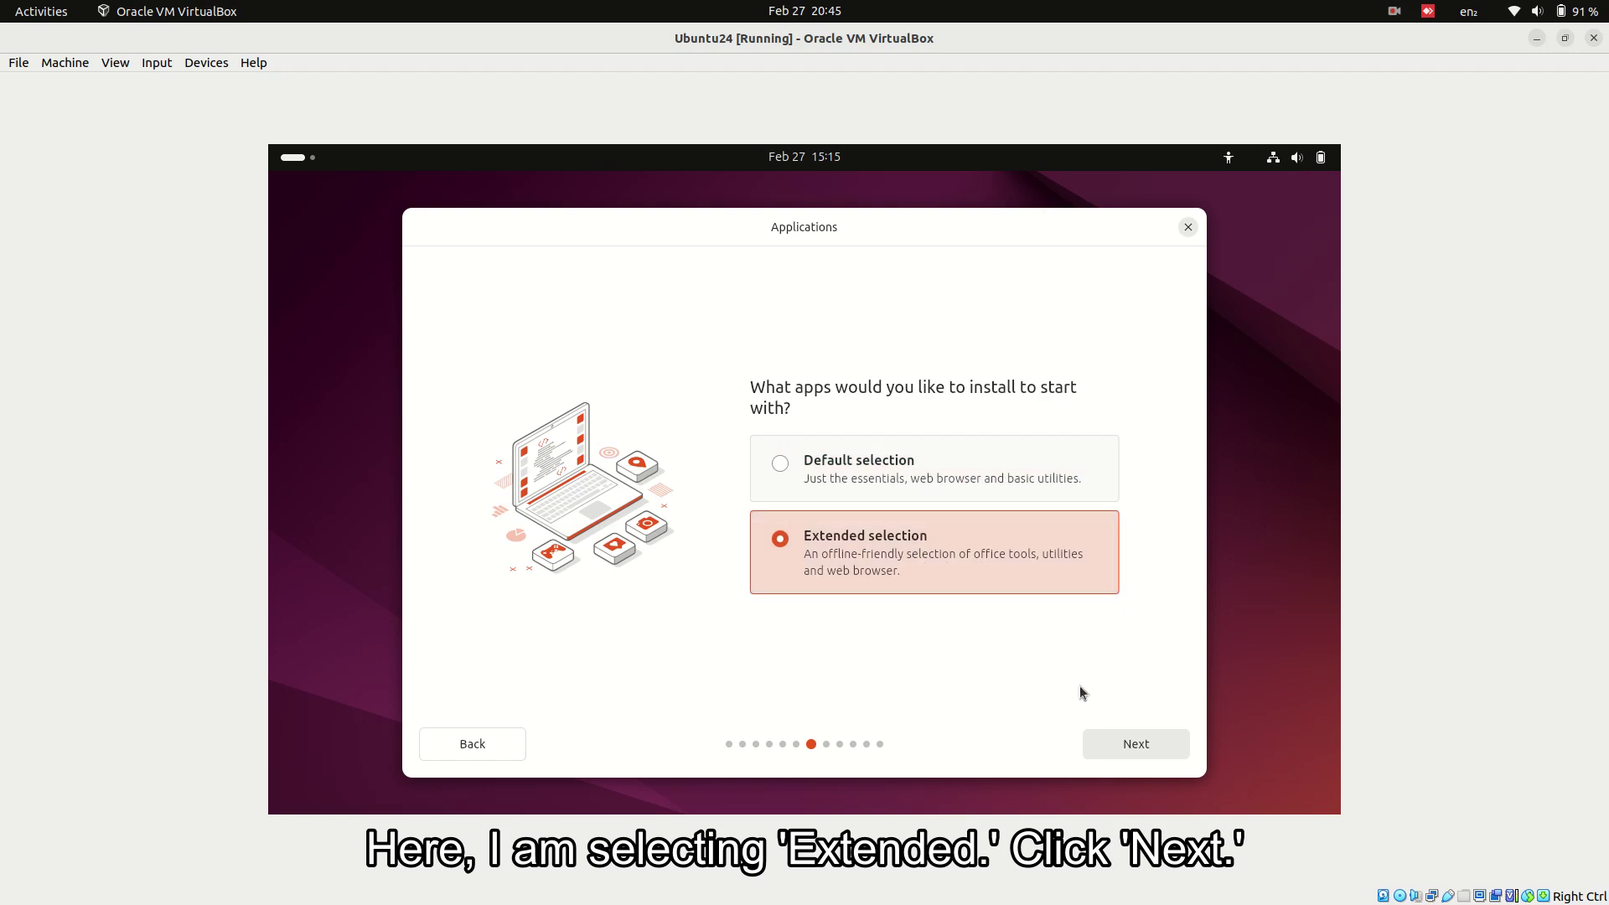
click(1124, 748)
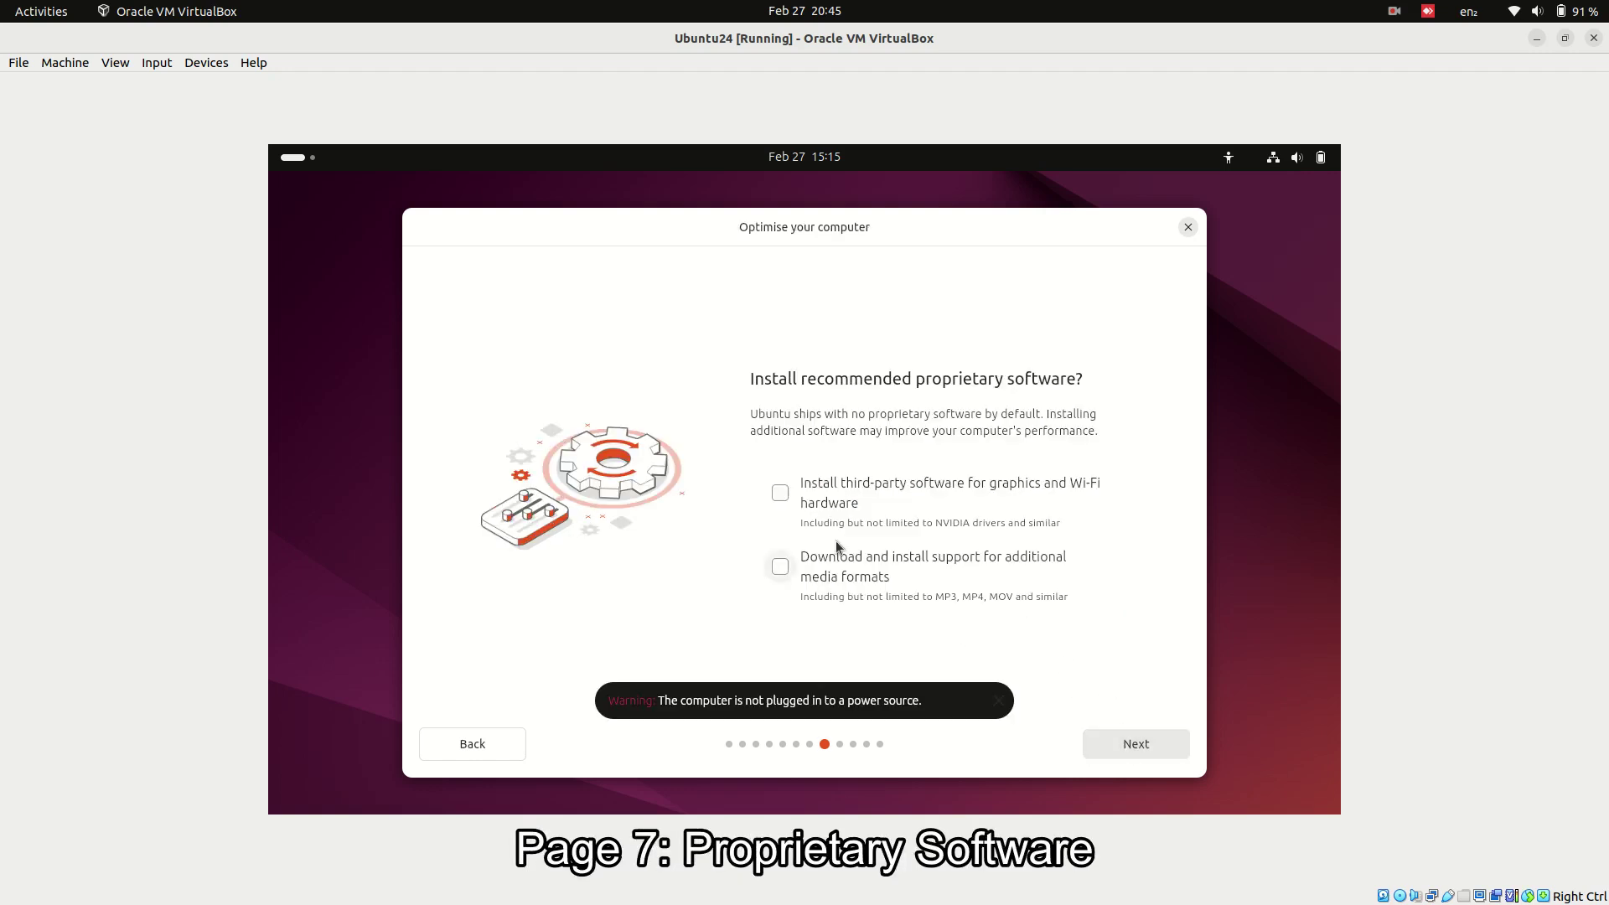
- Enable third-party graphics/Wi-Fi software and extra media formats, and keep Erase disk and install Ubuntu
click(780, 568)
click(998, 701)
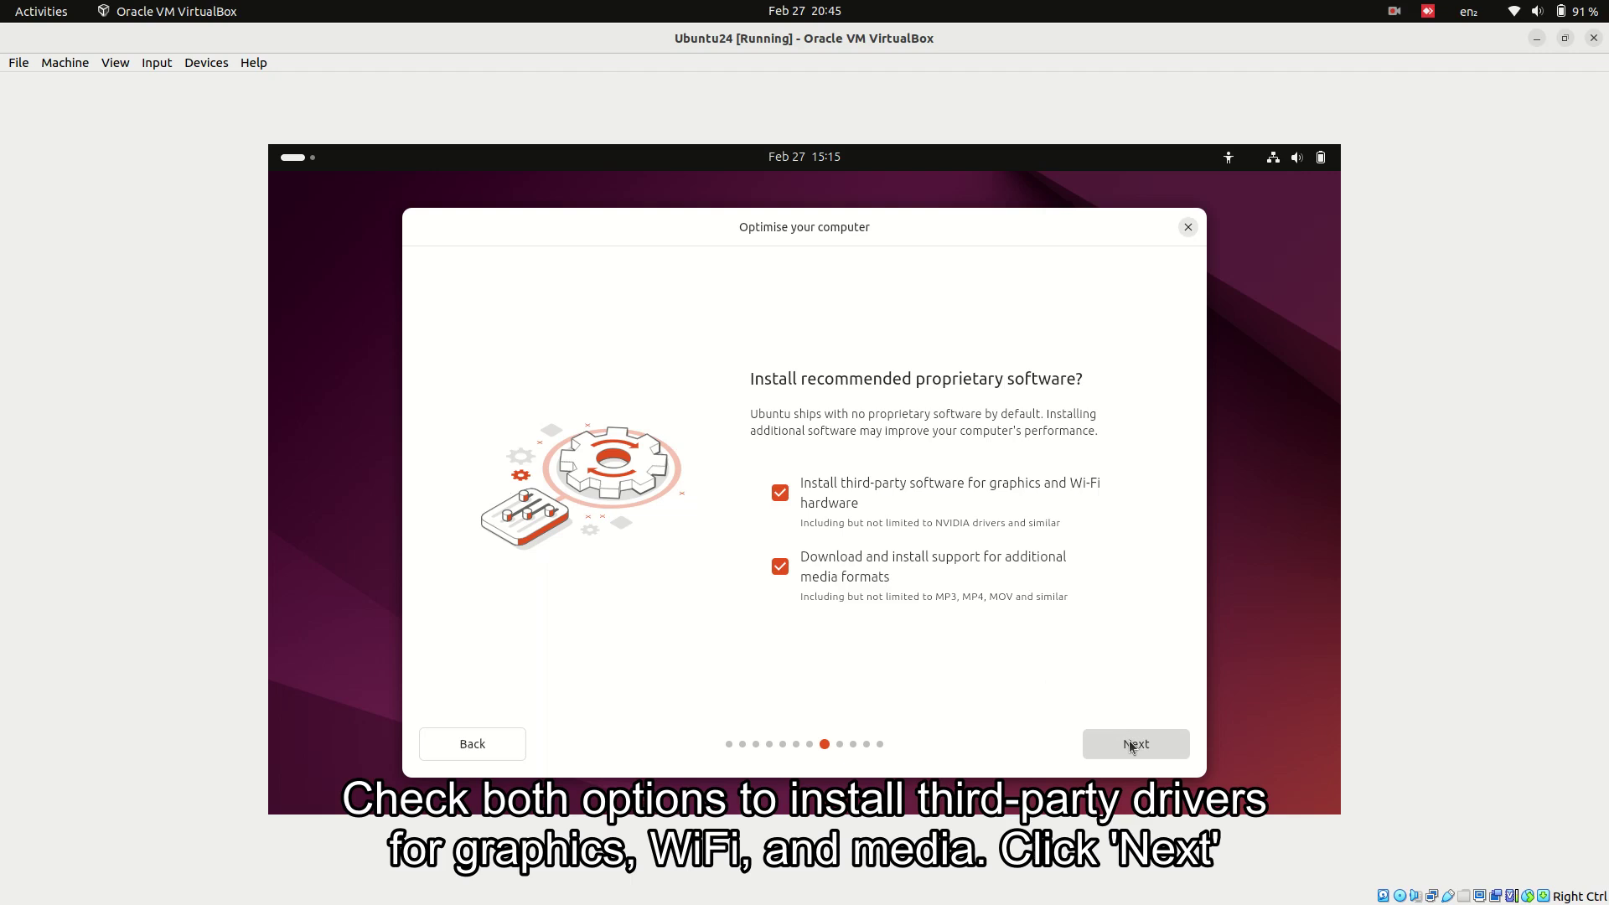
click(1129, 740)
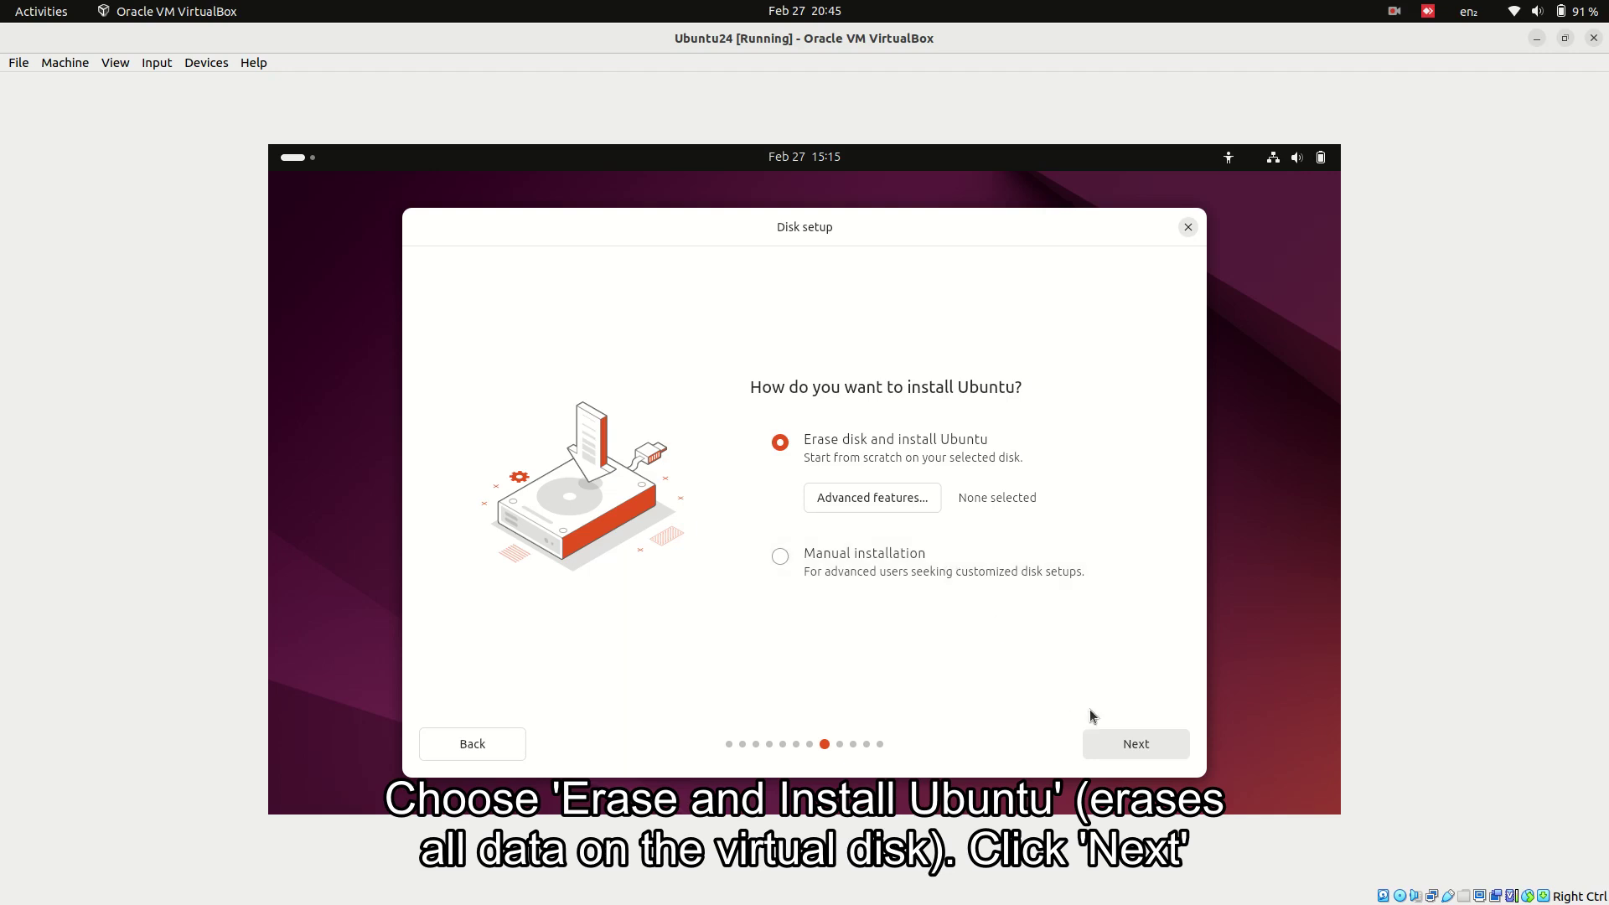
click(1118, 747)
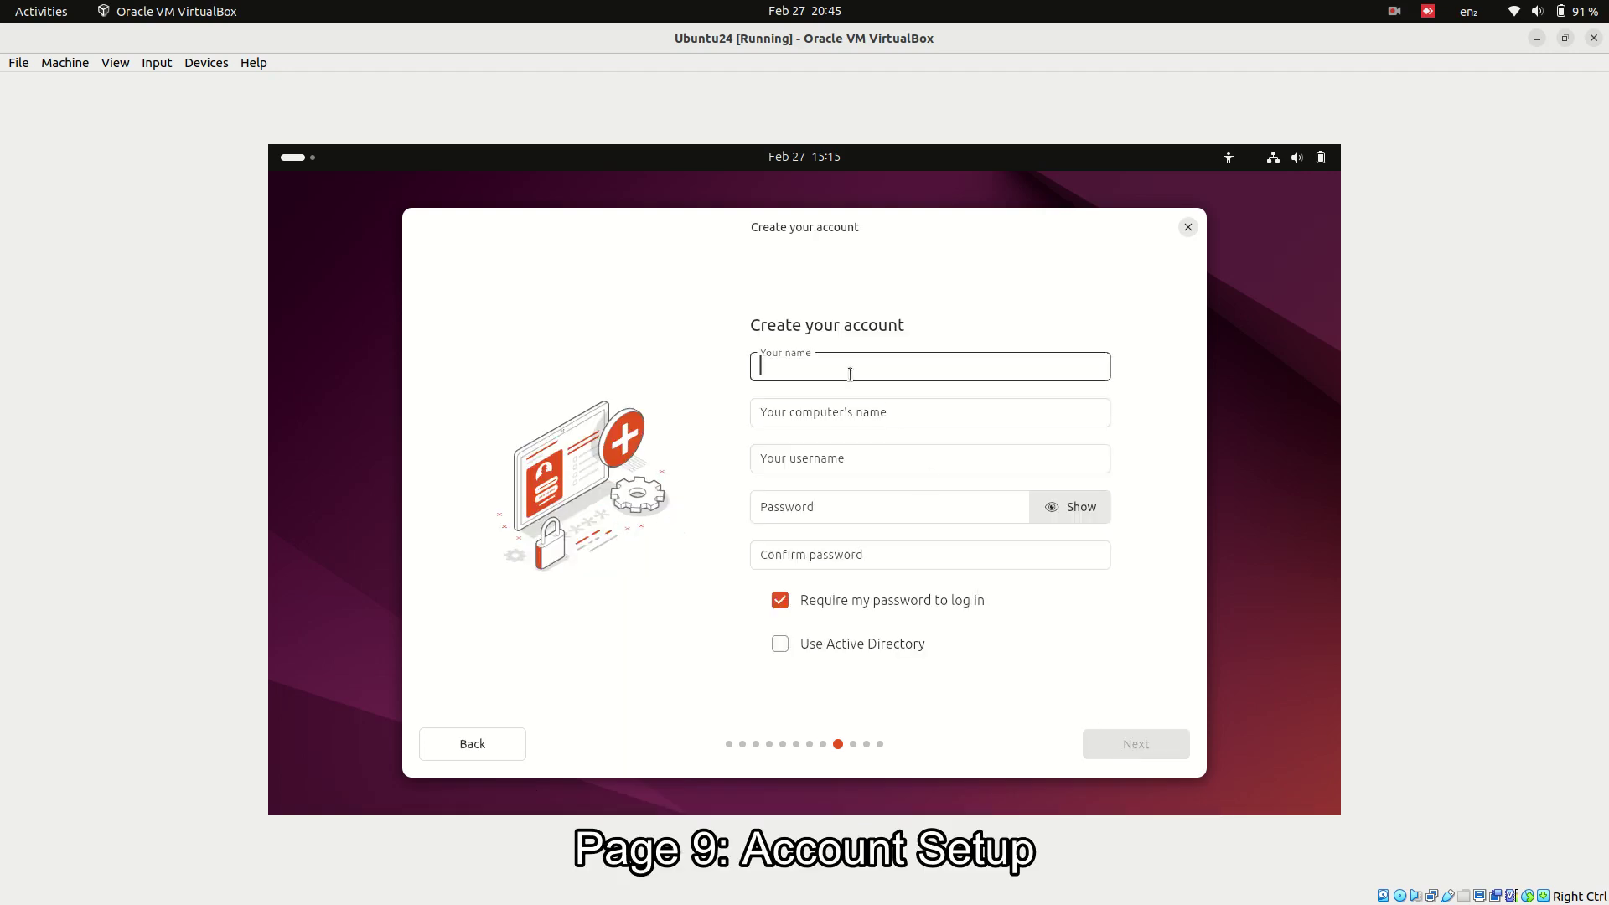
- Enter the account's name and remove the -VirtualBox suffix from the computer's name
text(fixmylinux)
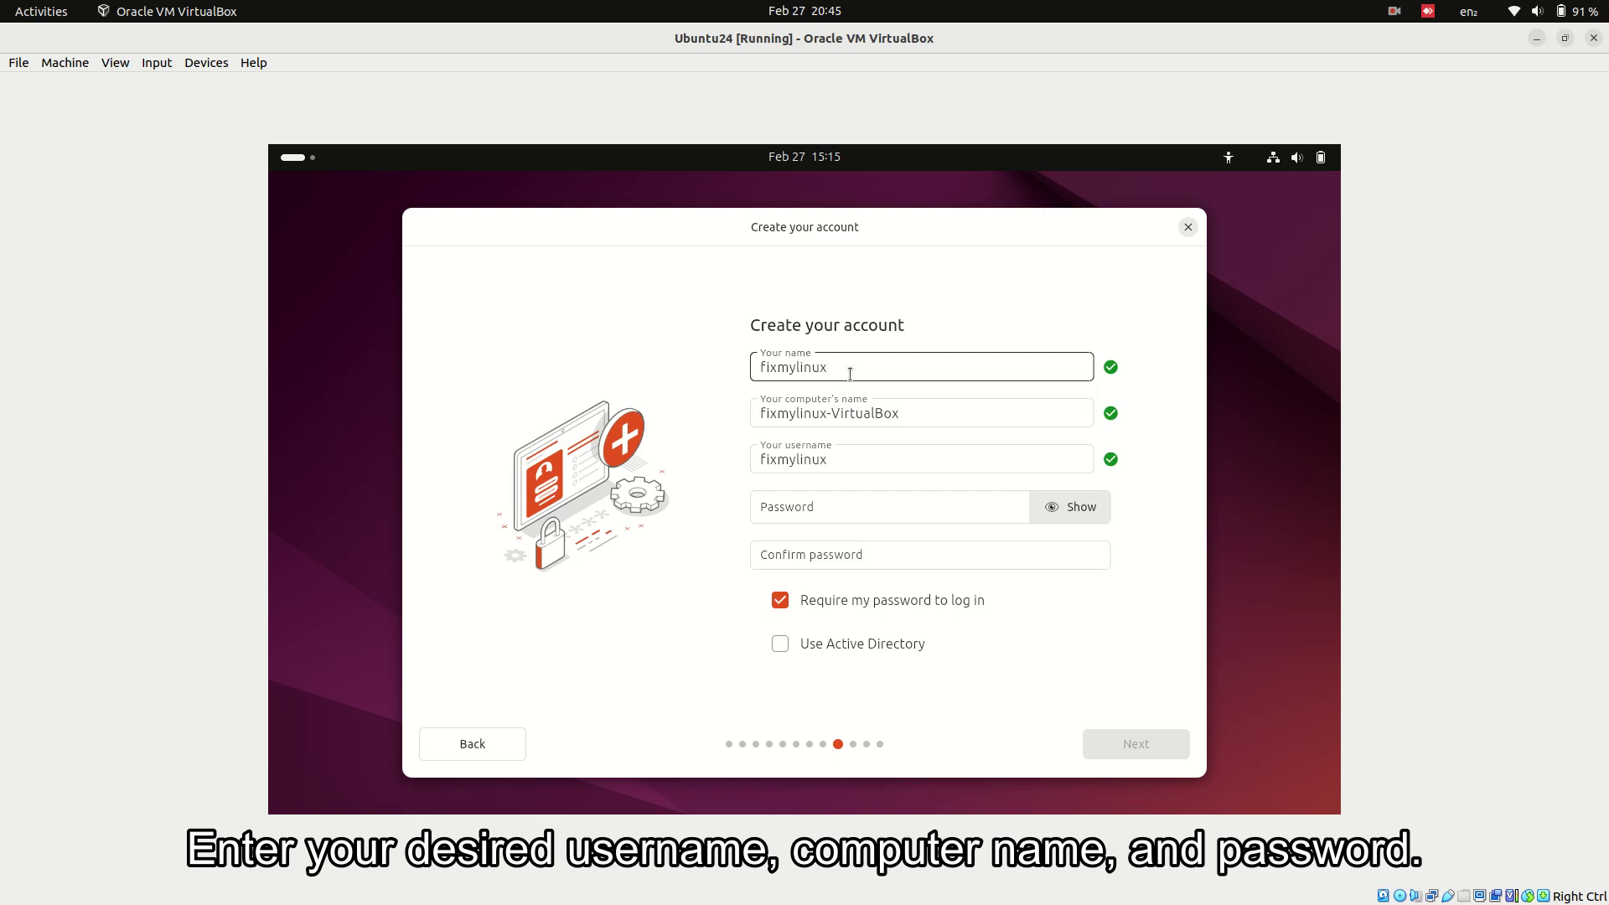
drag(827, 413, 913, 411)
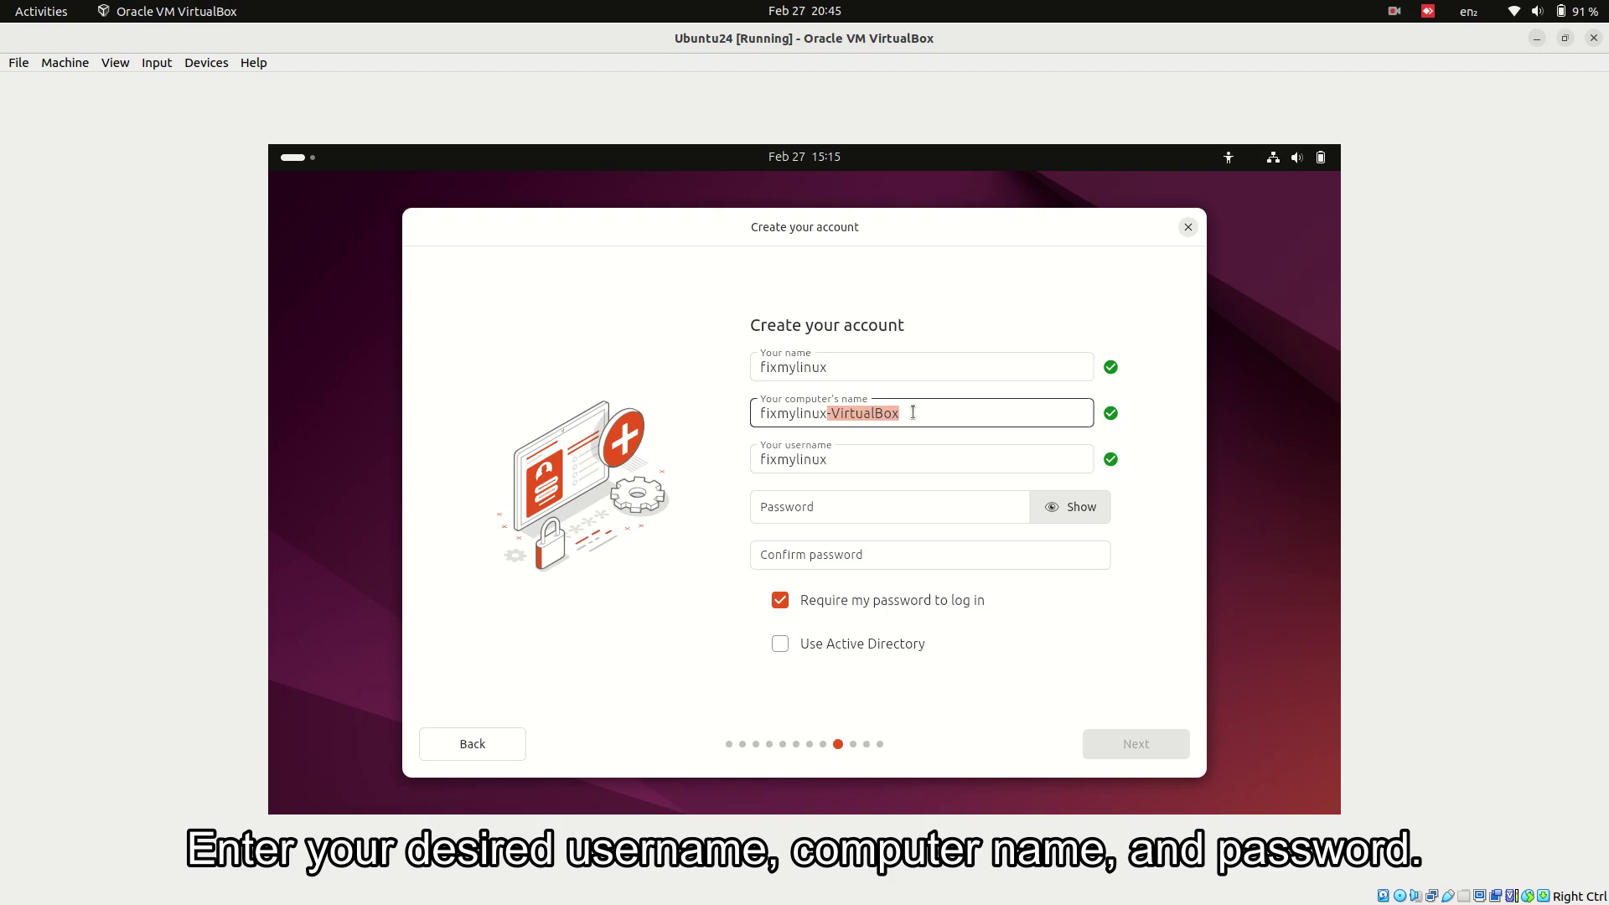
key(BackSpace)
- Enter and confirm the account password, then submit the account details
click(851, 510)
text(123)
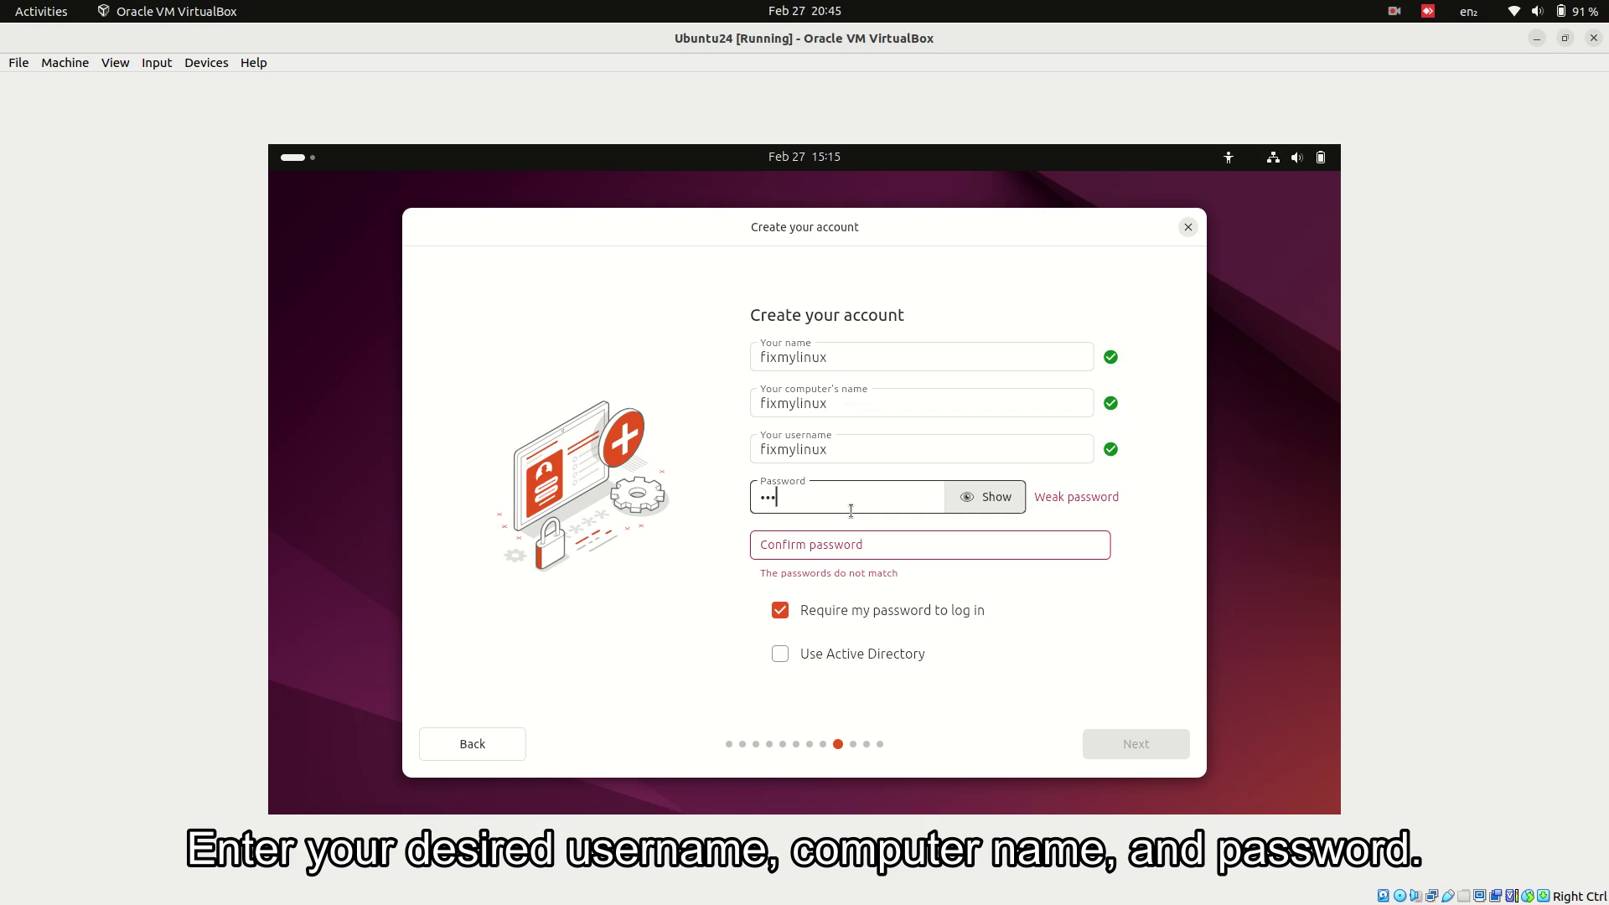
text(456789)
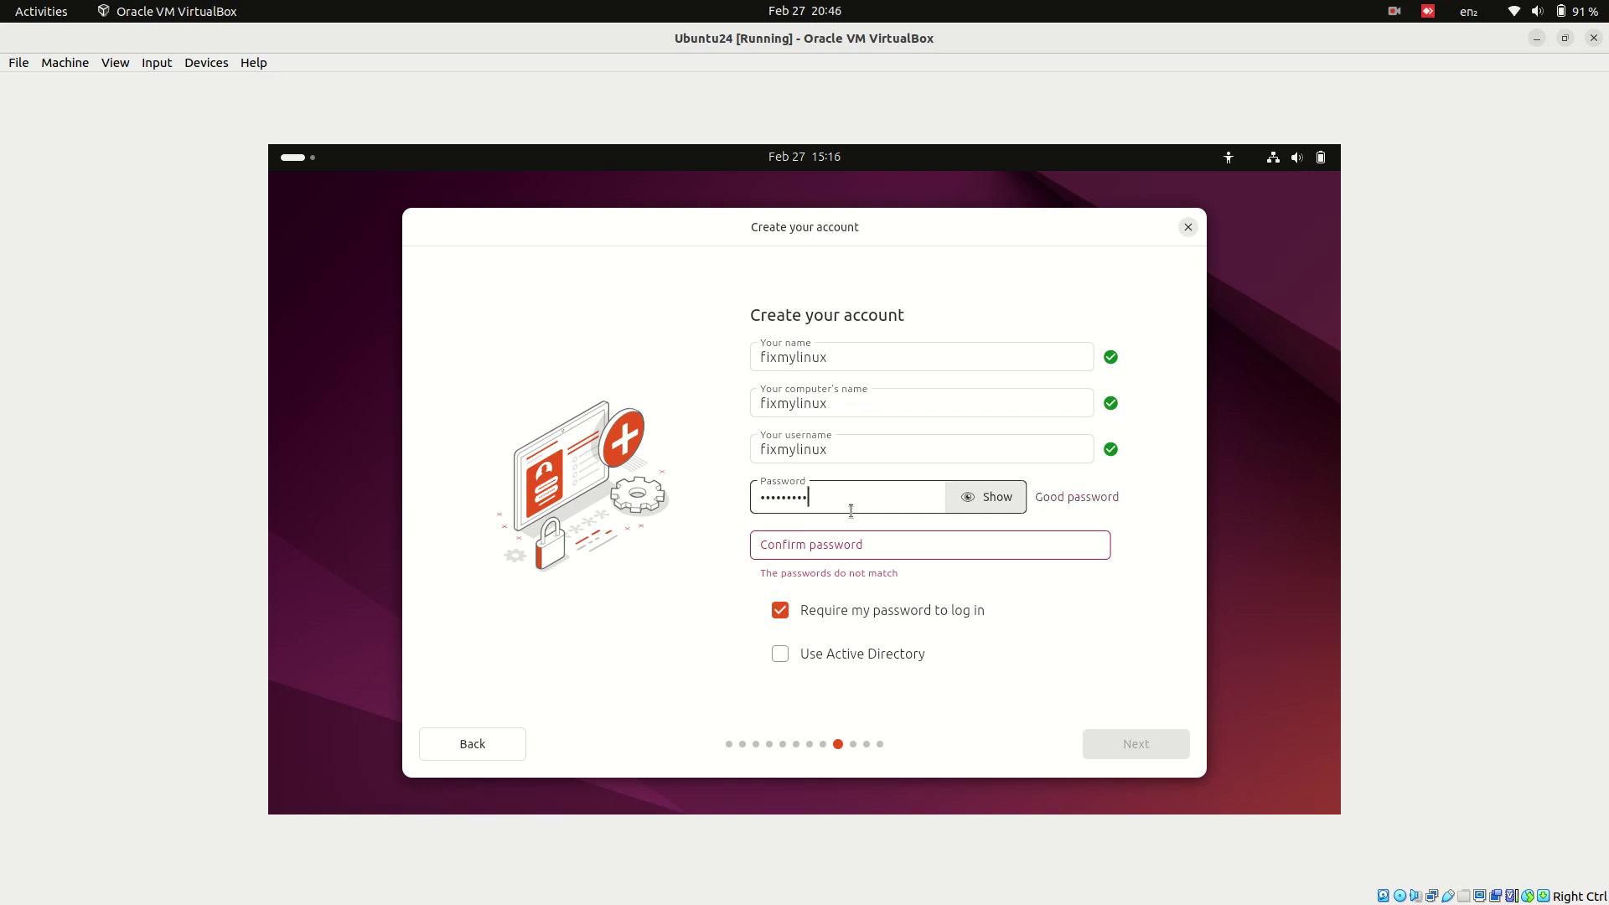
key(Tab)
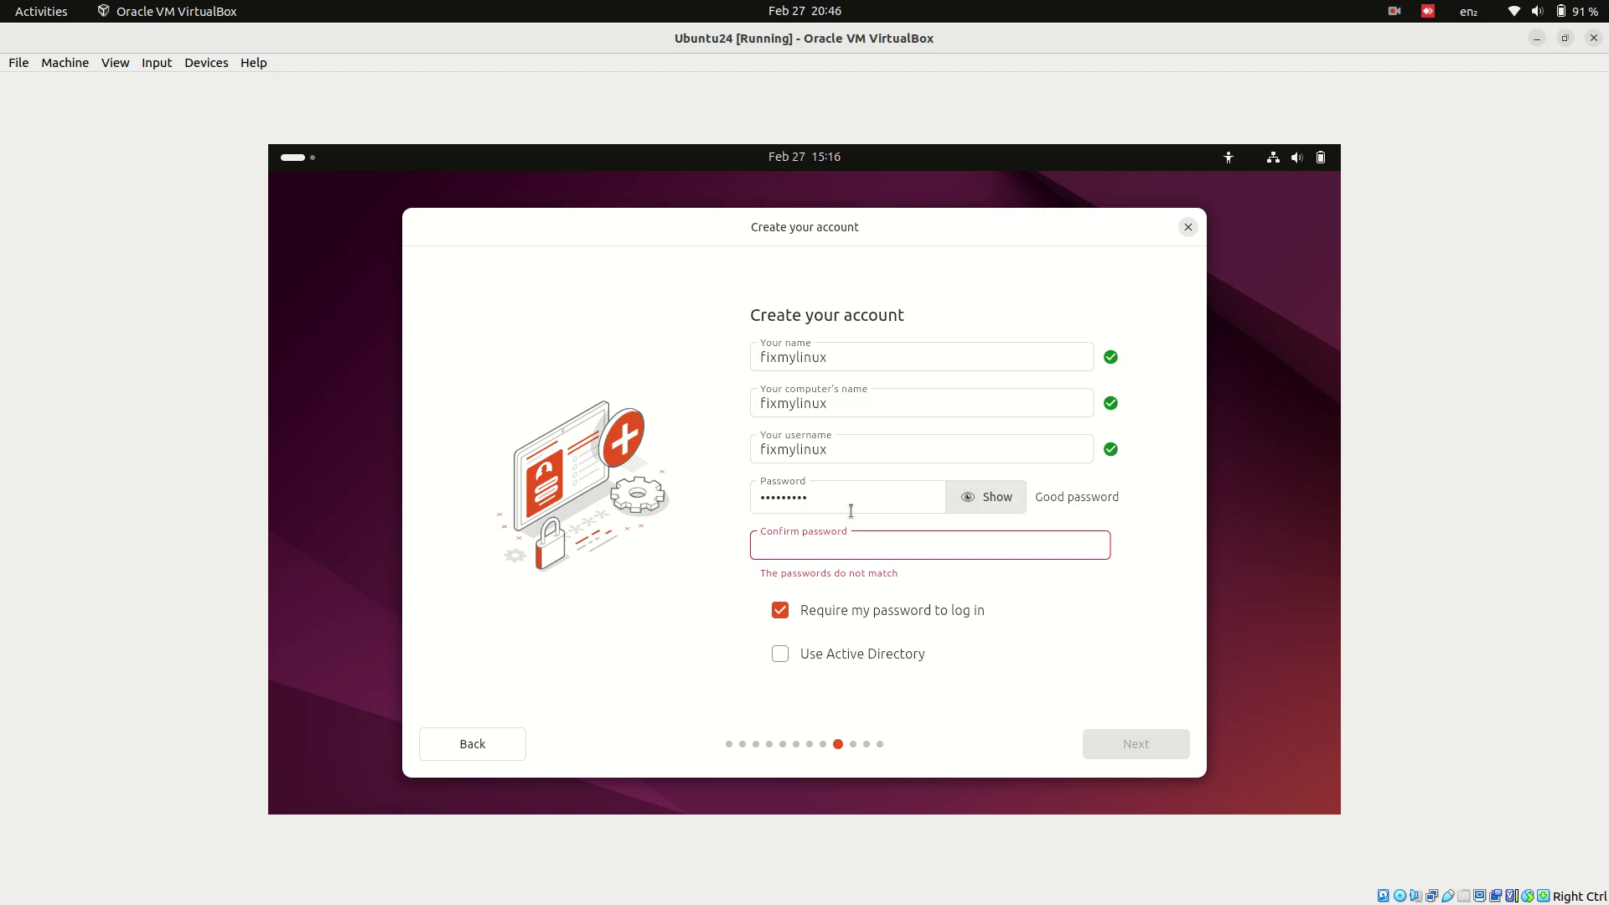
text(123456789)
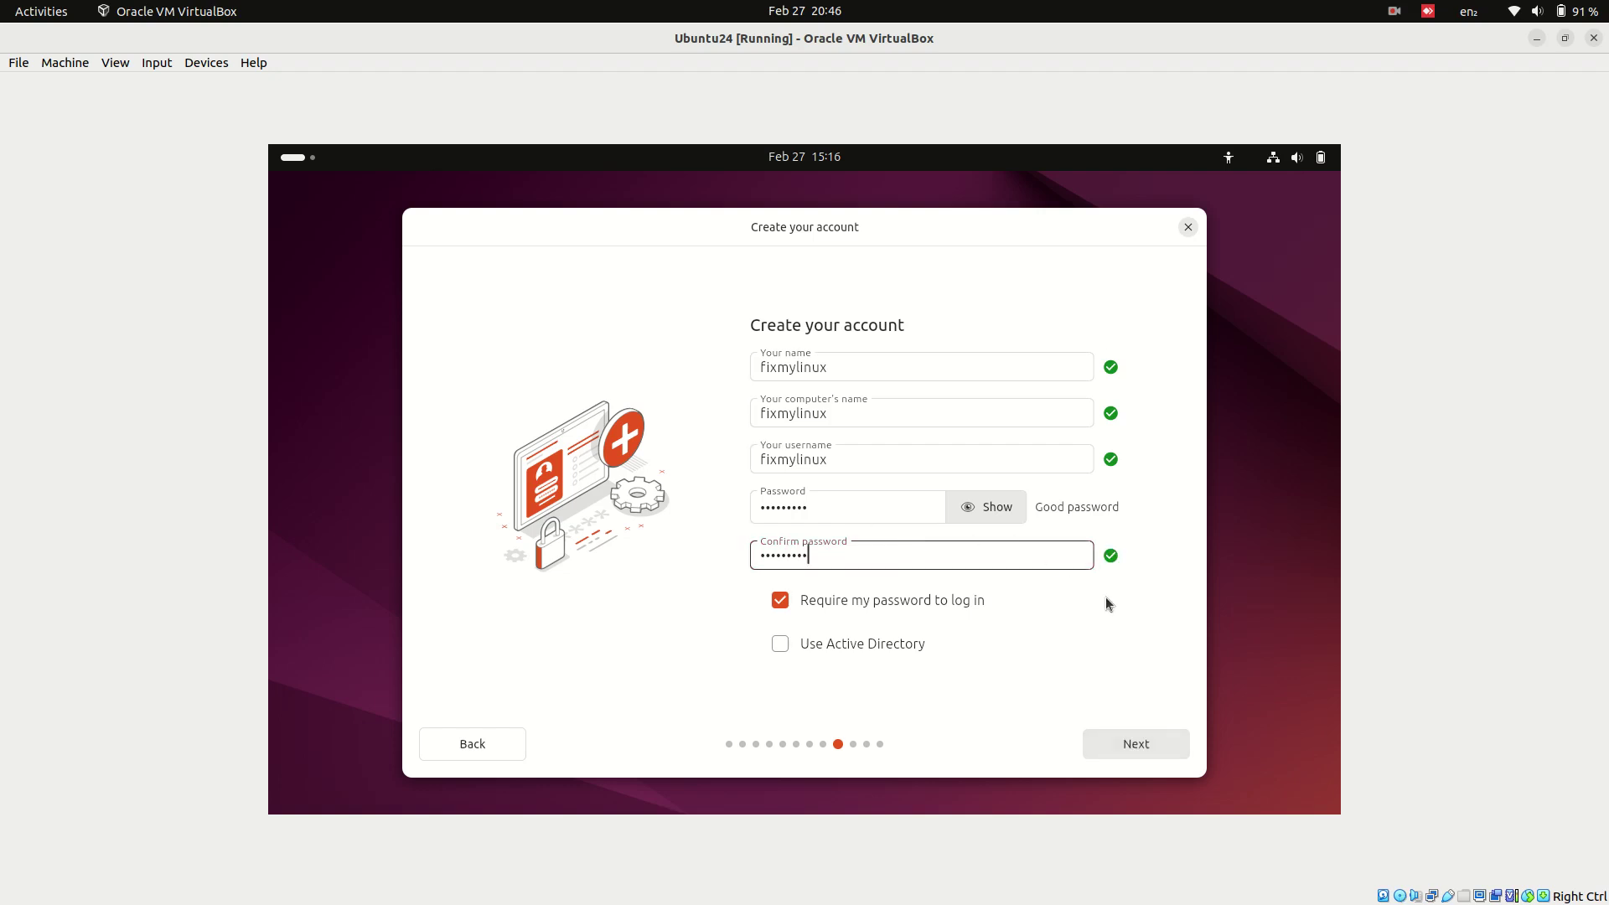
click(1138, 745)
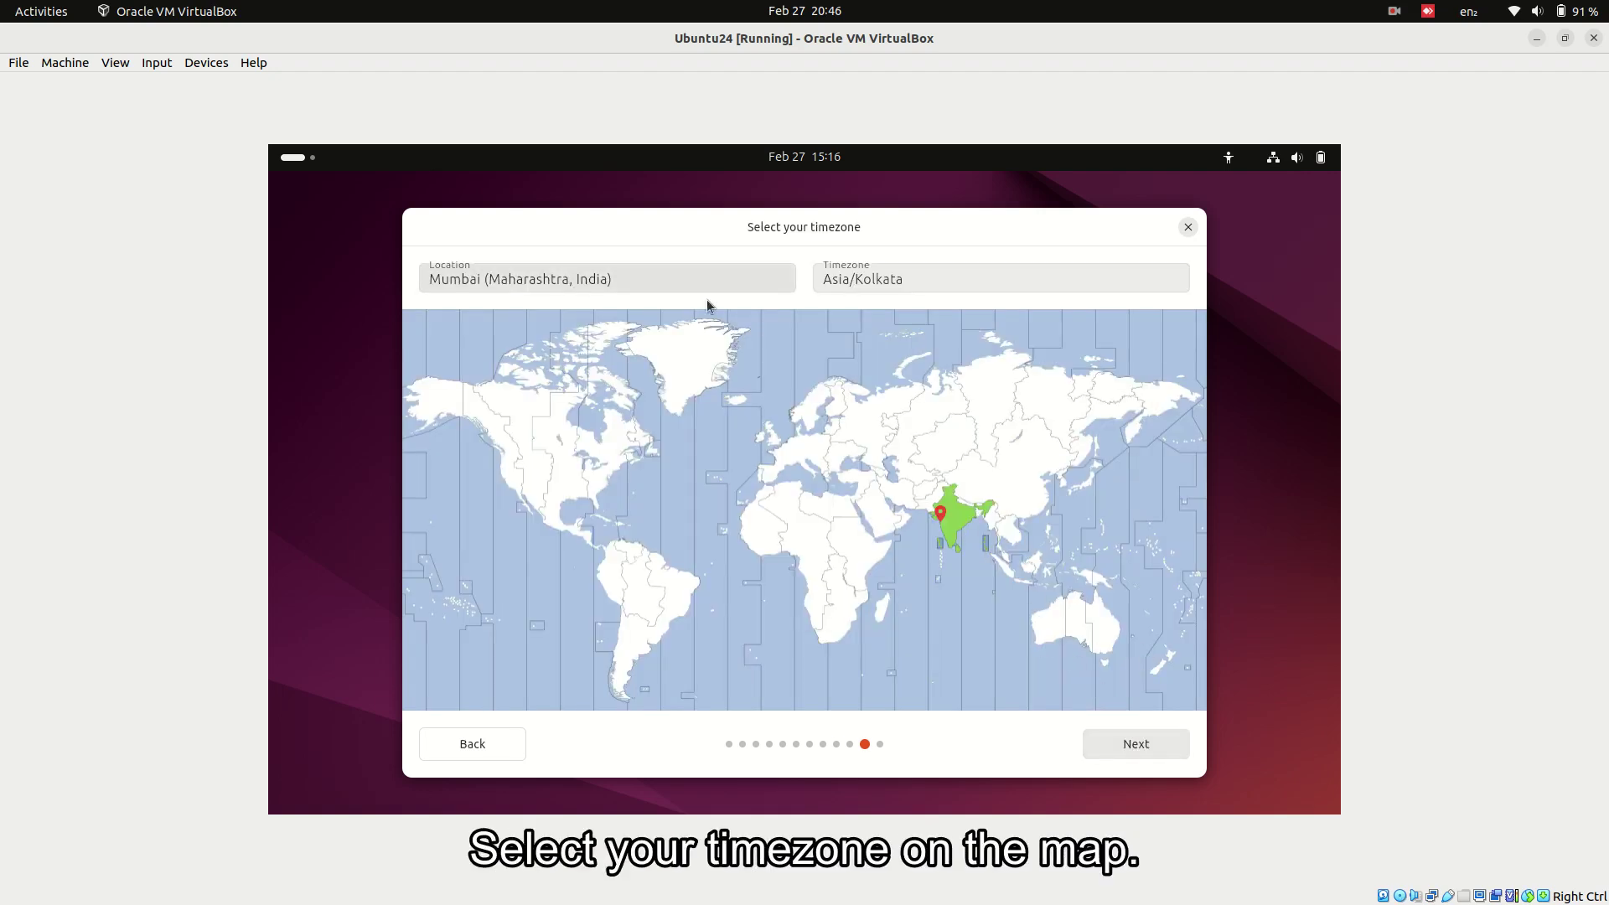
- Keep the Mumbai timezone, start the Ubuntu installation, and show the installer log
click(1149, 744)
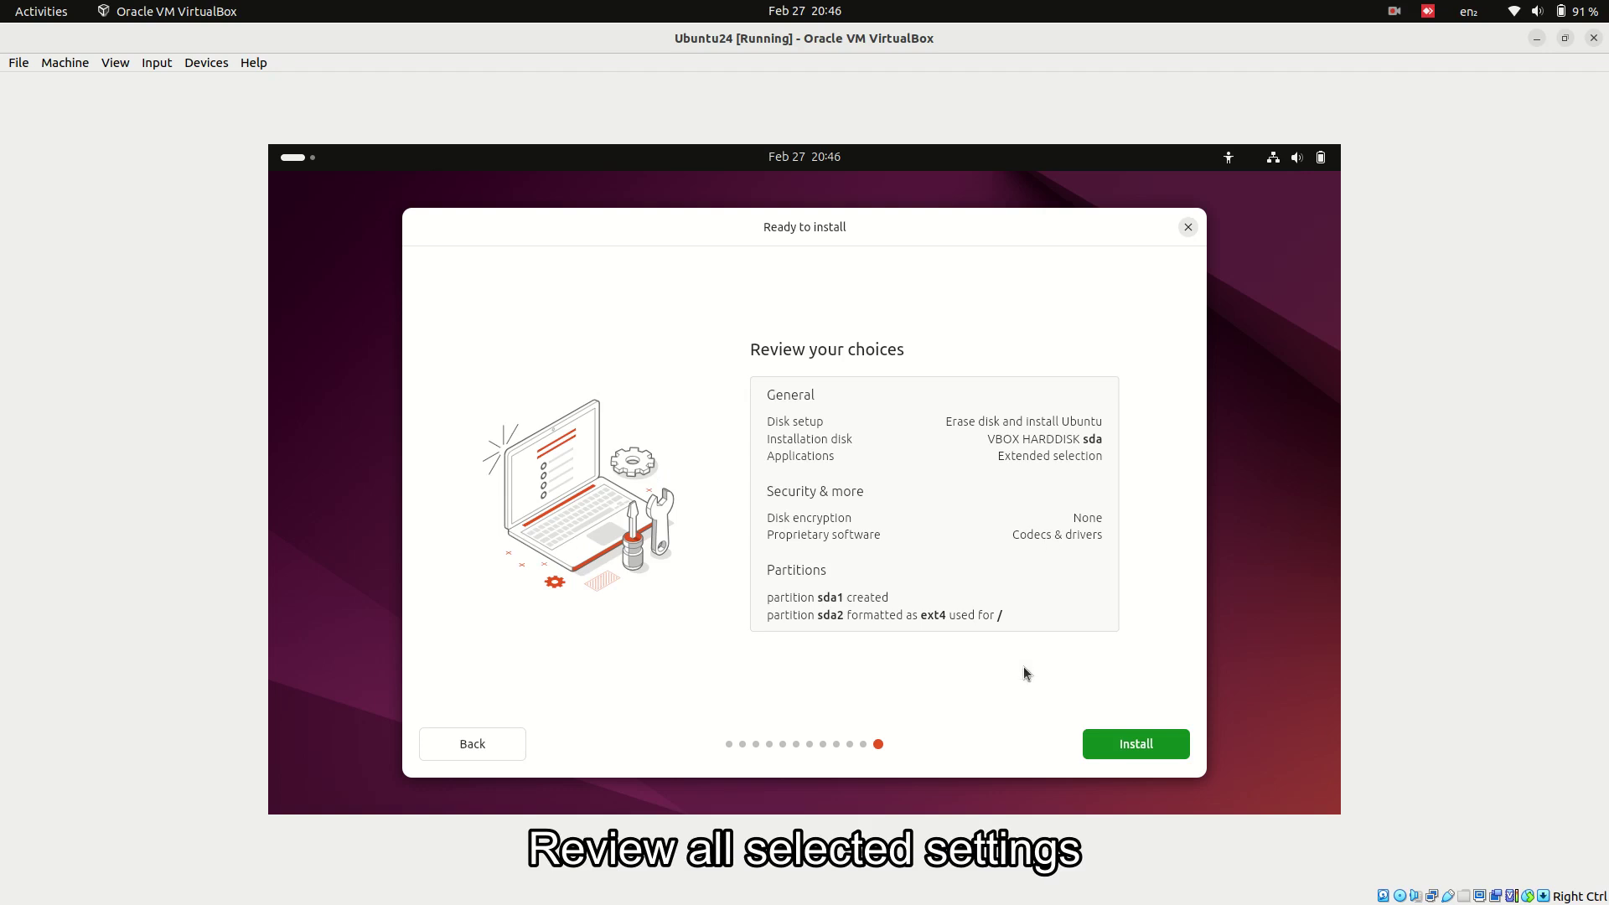
click(1124, 750)
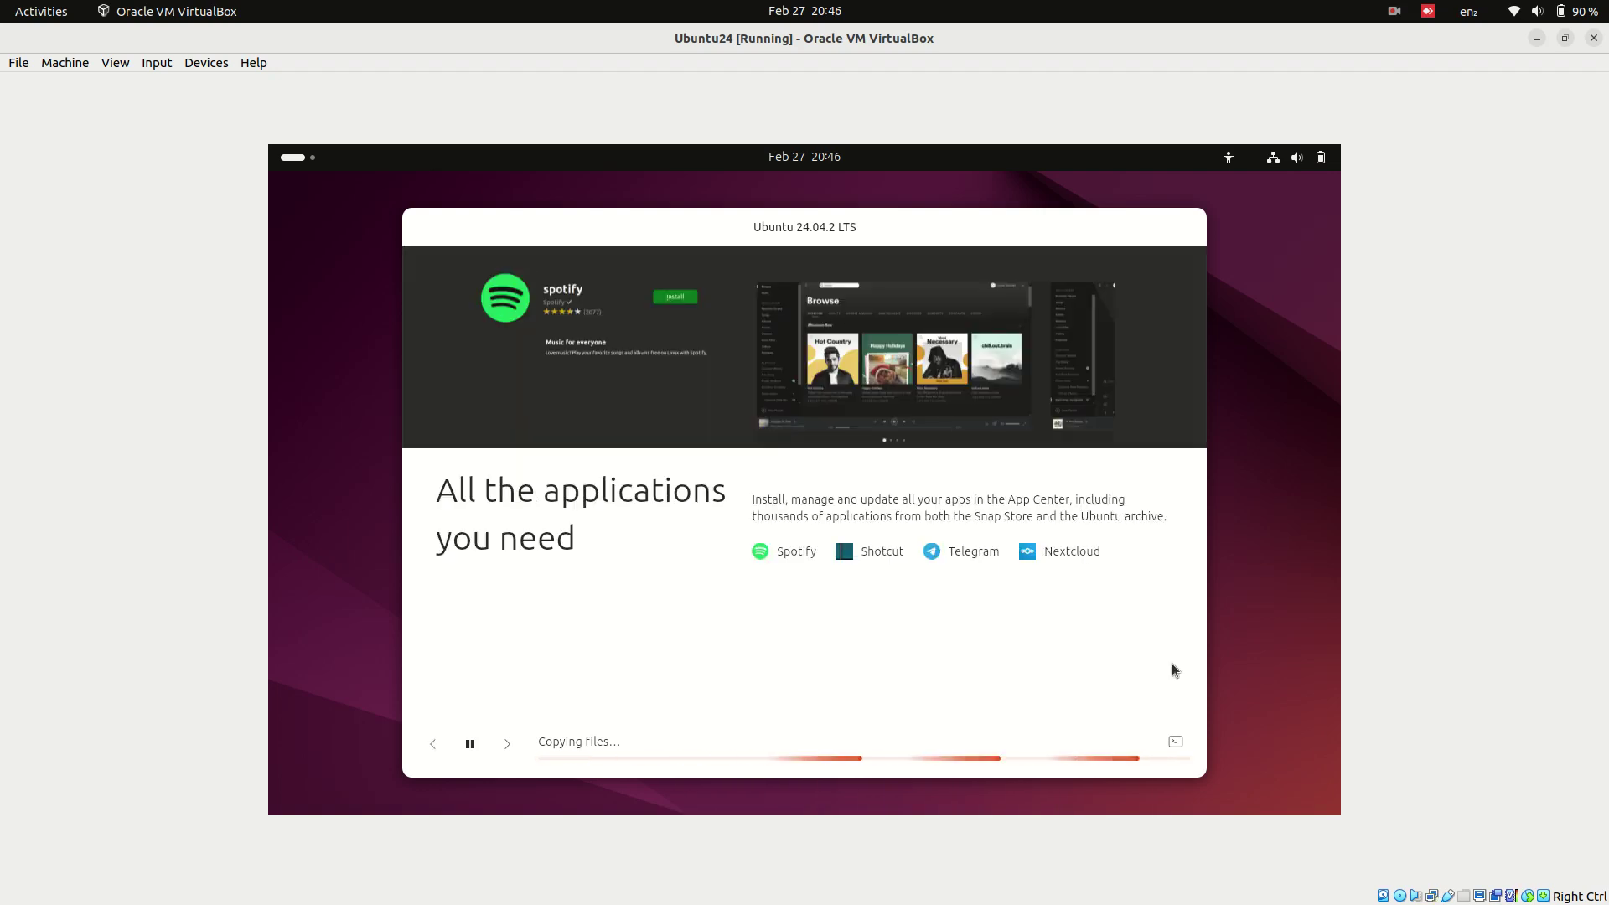
click(1176, 742)
- Hide the log while files copy, press Super+L, then reopen the installation log
click(1176, 742)
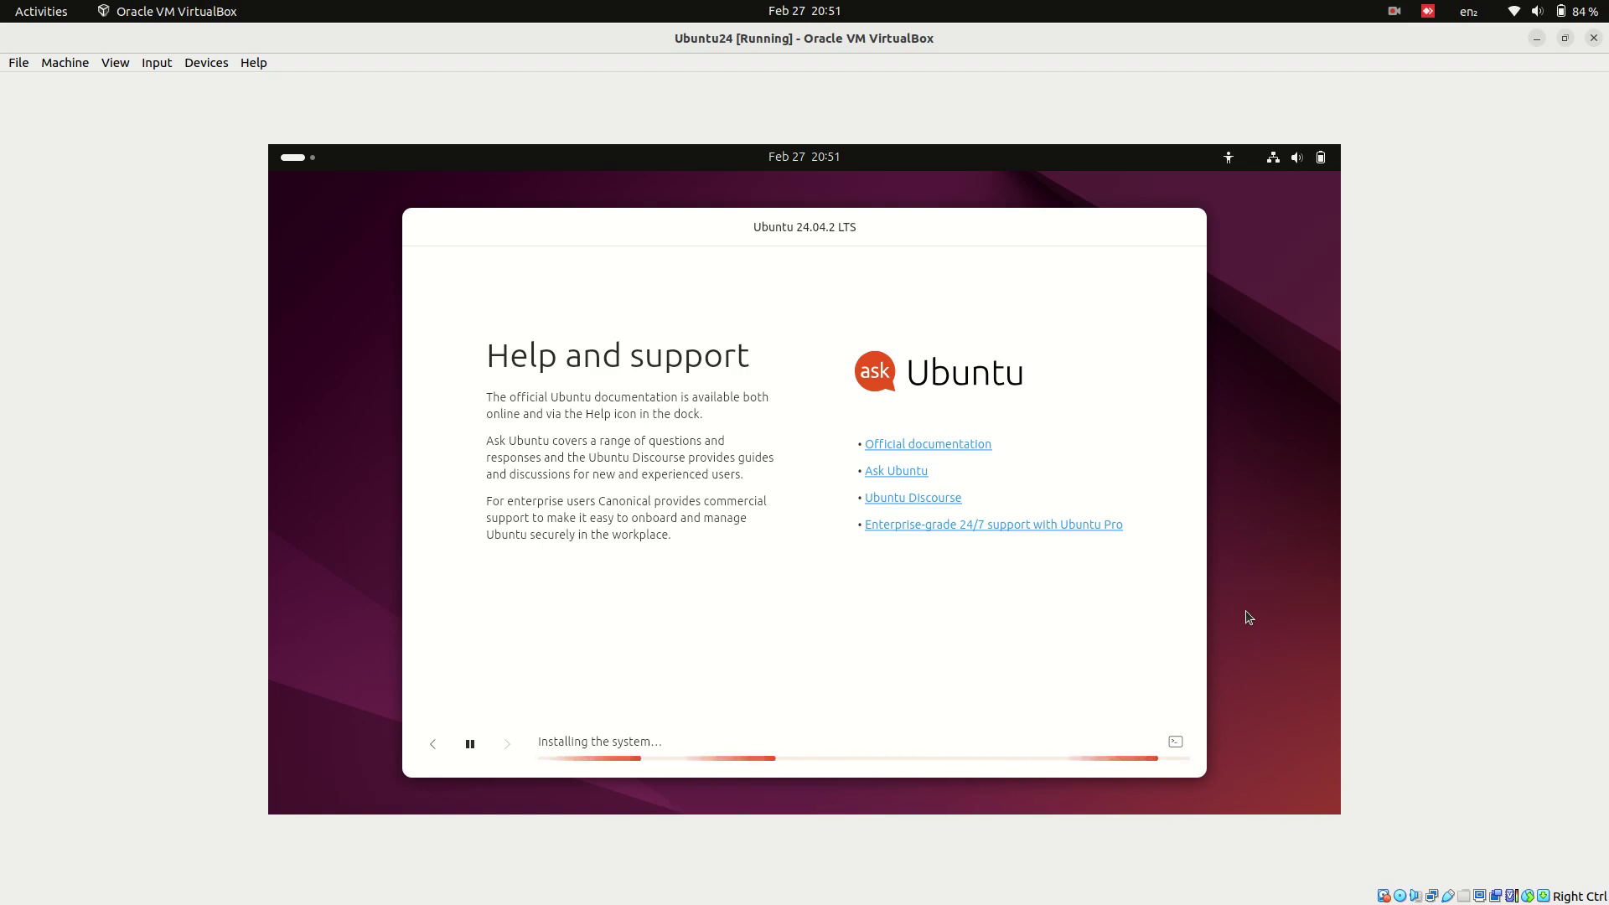
key(super+l)
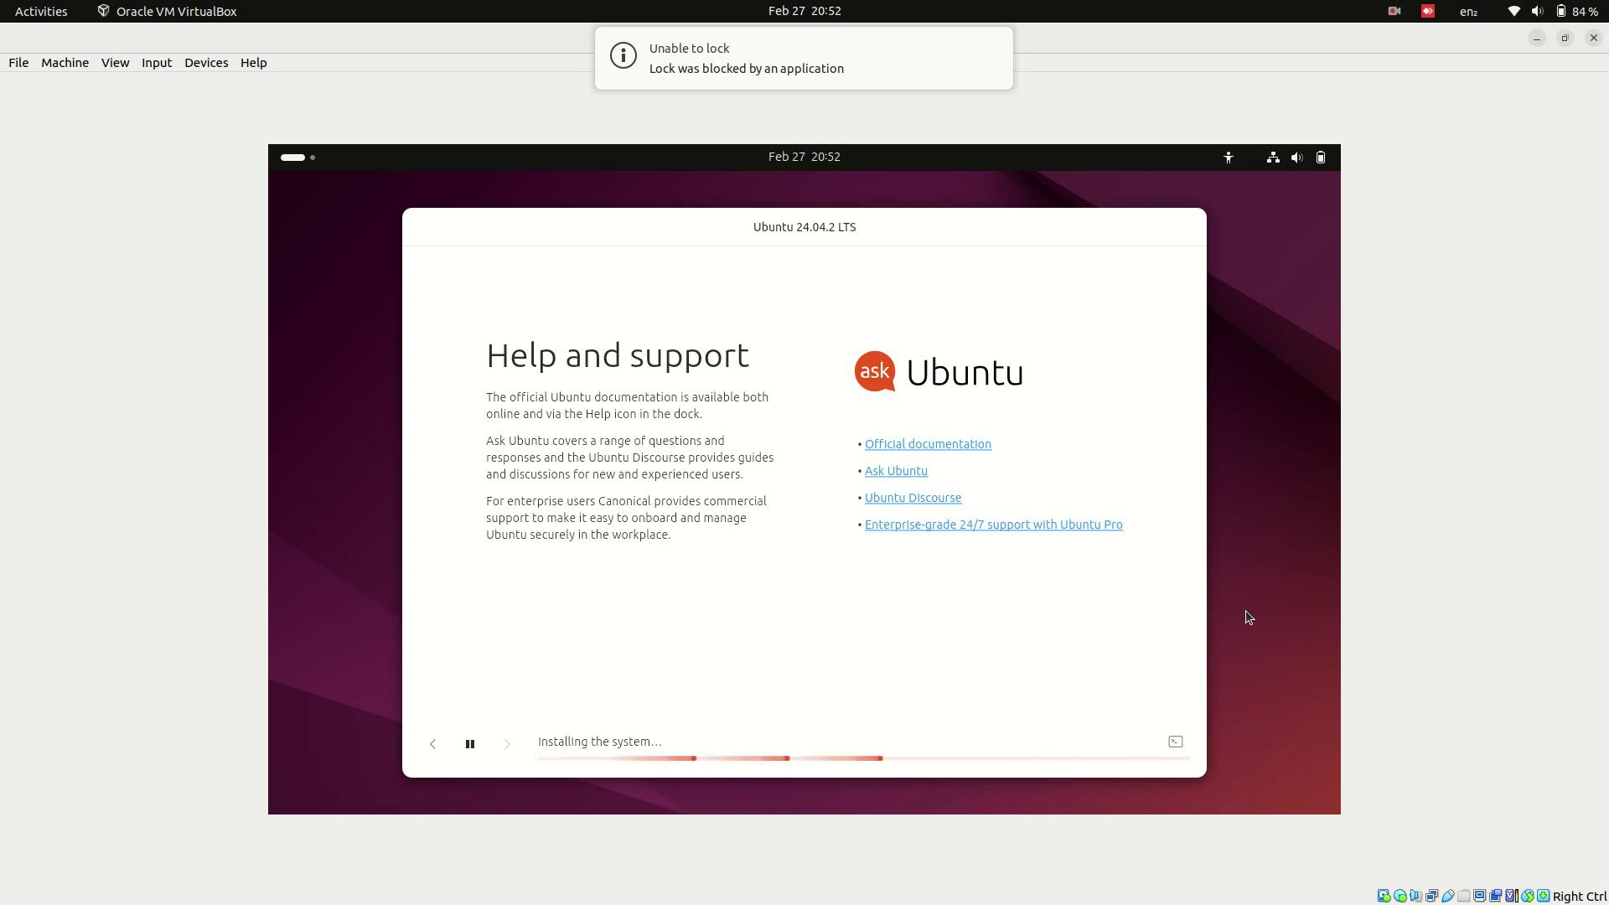
click(1175, 742)
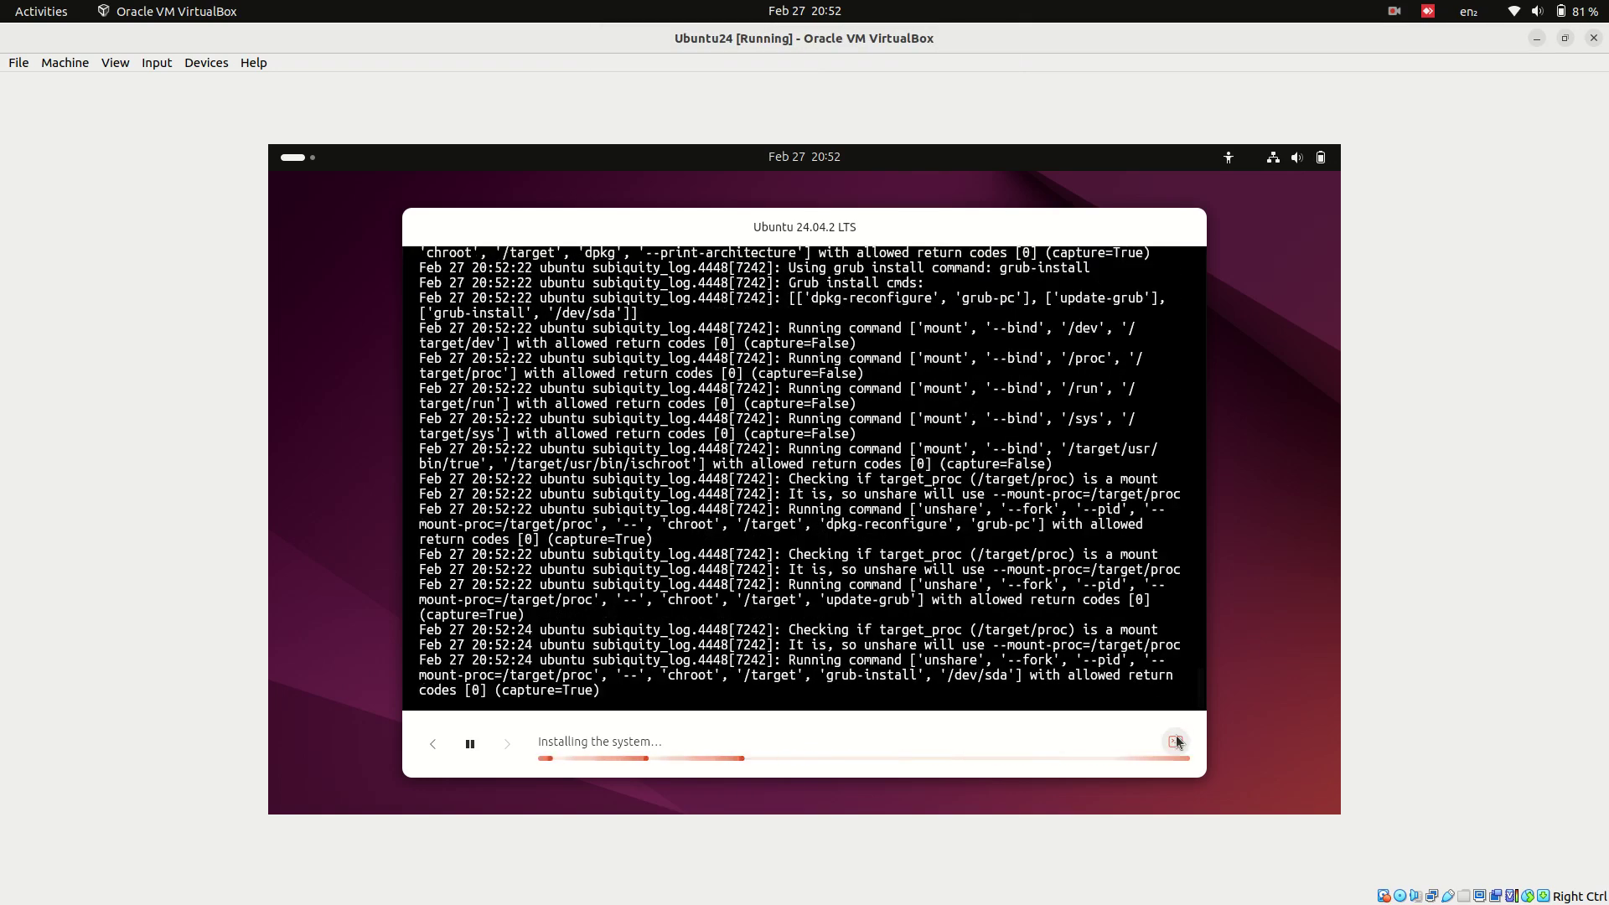
- Close the installation log to return to the slideshow
click(1175, 741)
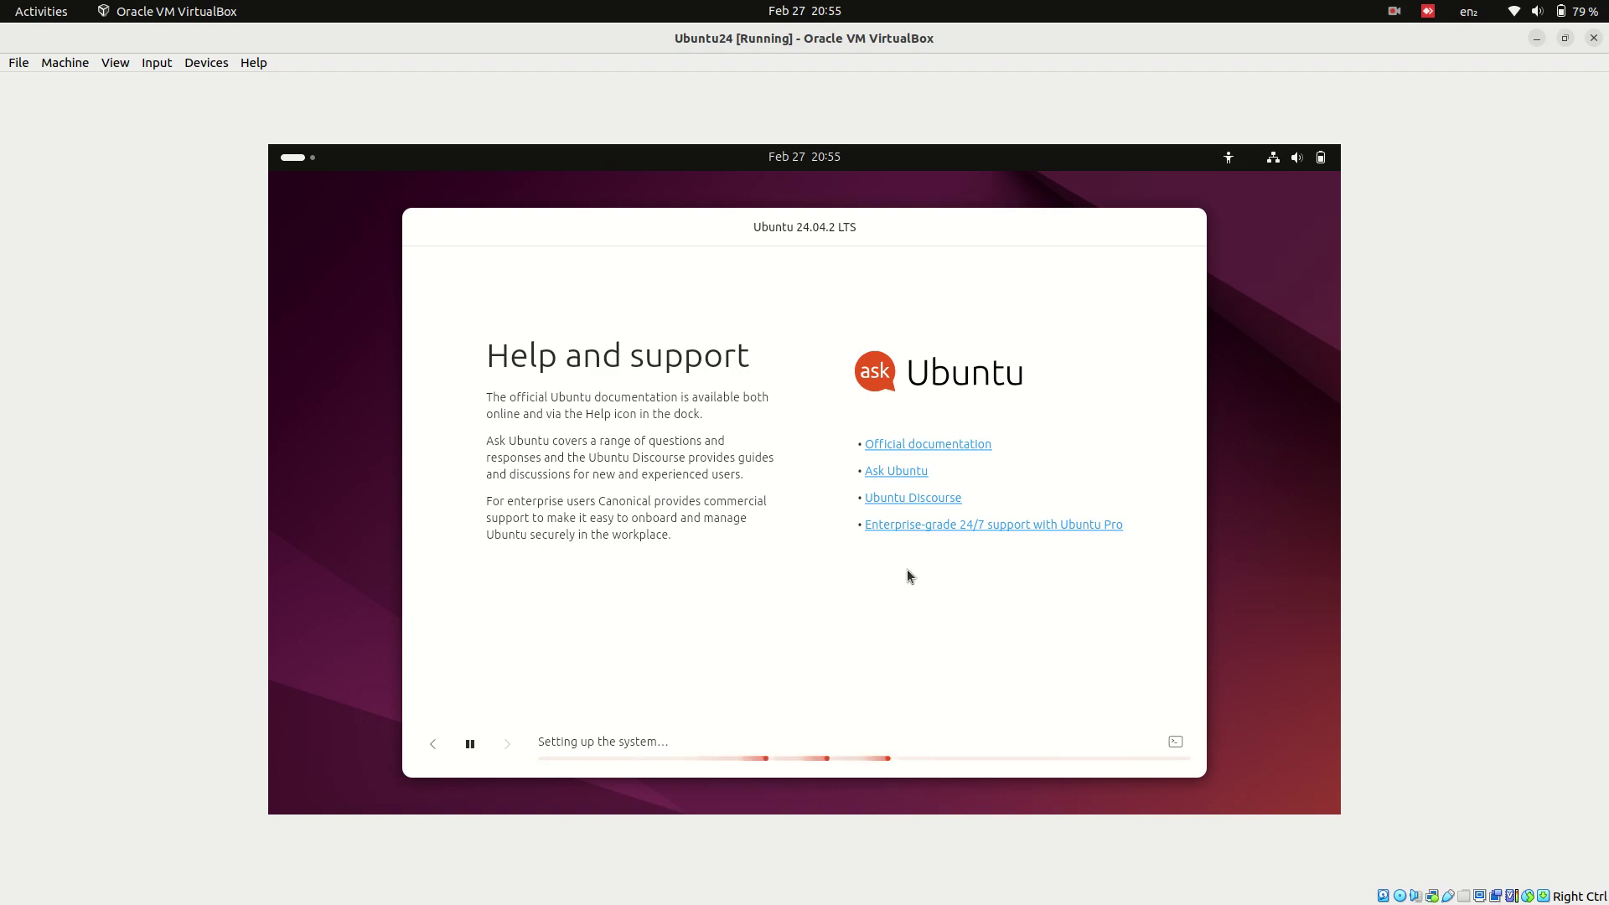
- Toggle the installation log, open and close the activities overview, then reopen the log
click(1176, 742)
click(1175, 742)
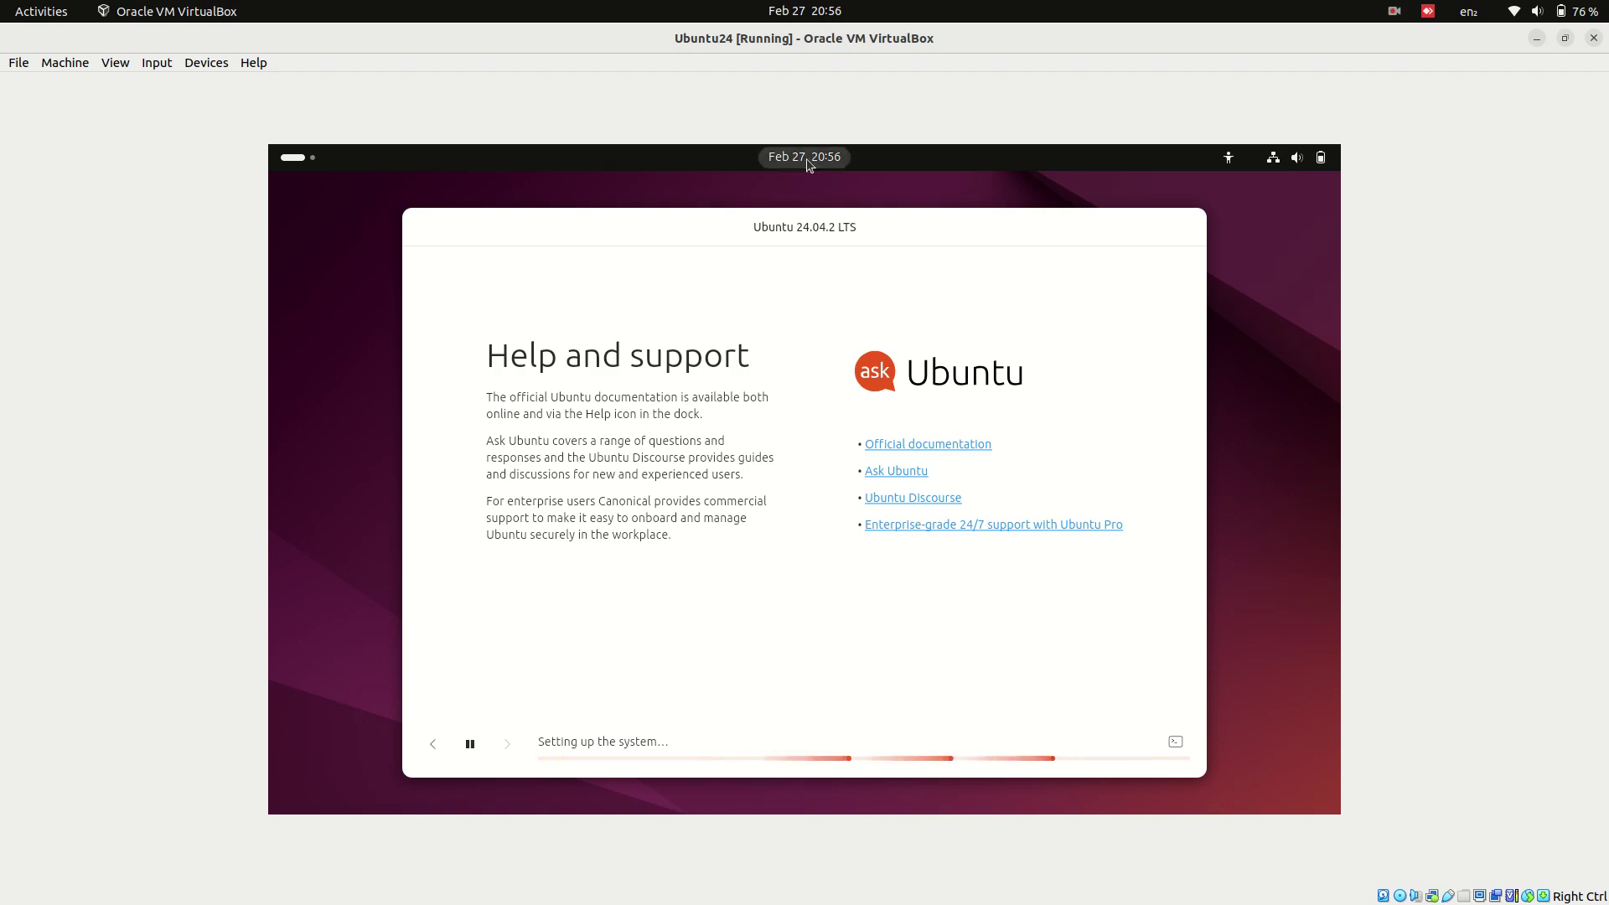
click(287, 159)
click(722, 595)
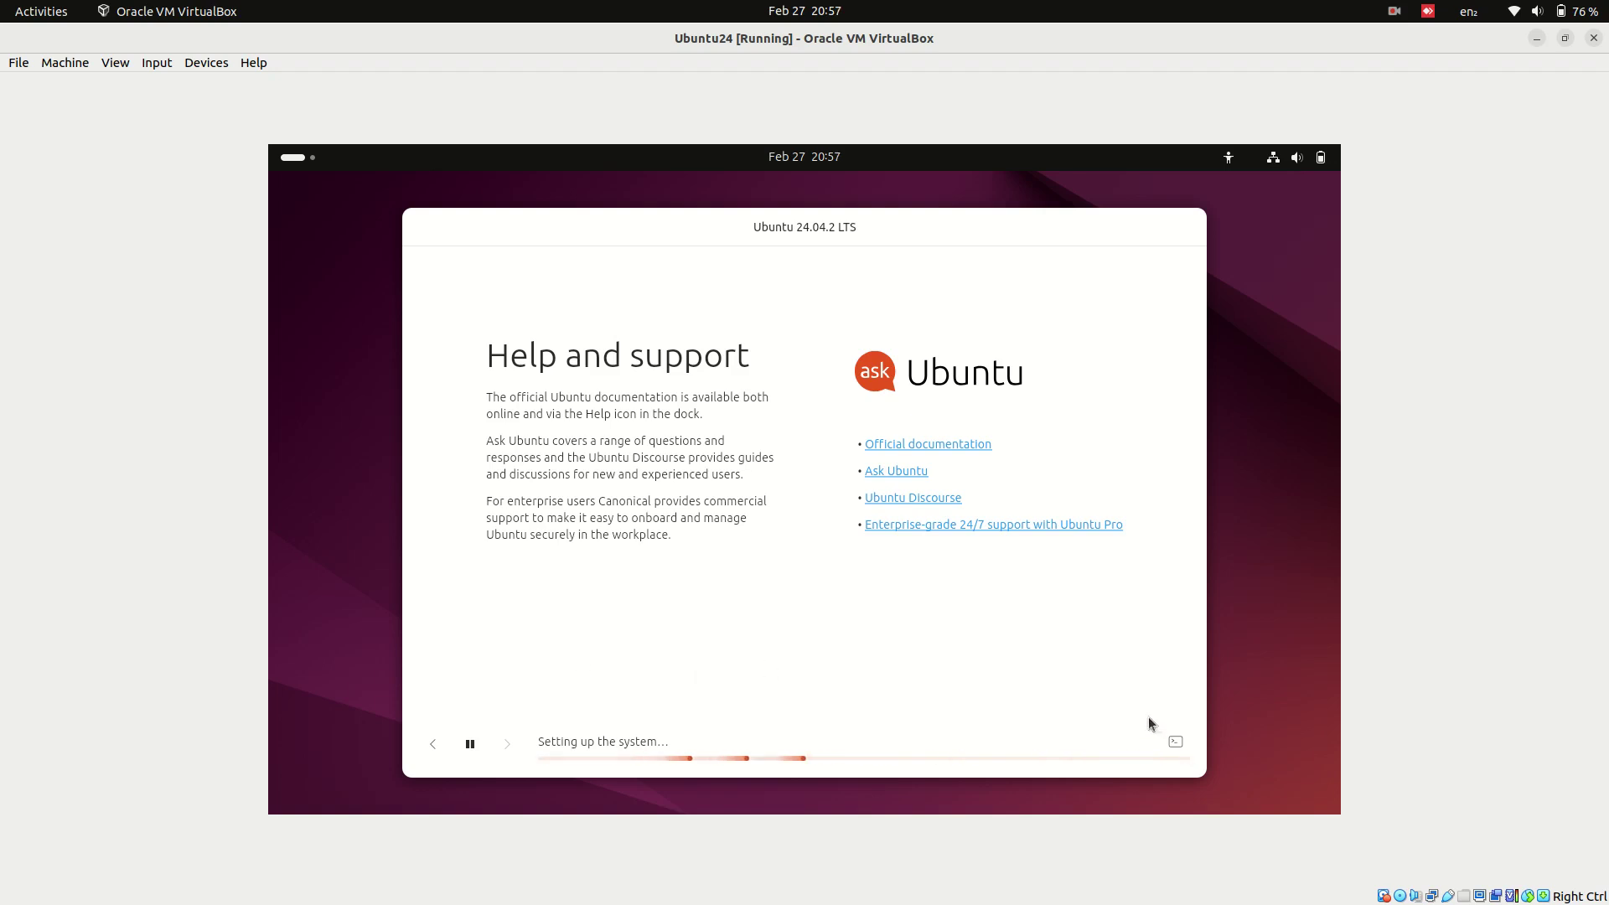
click(1175, 742)
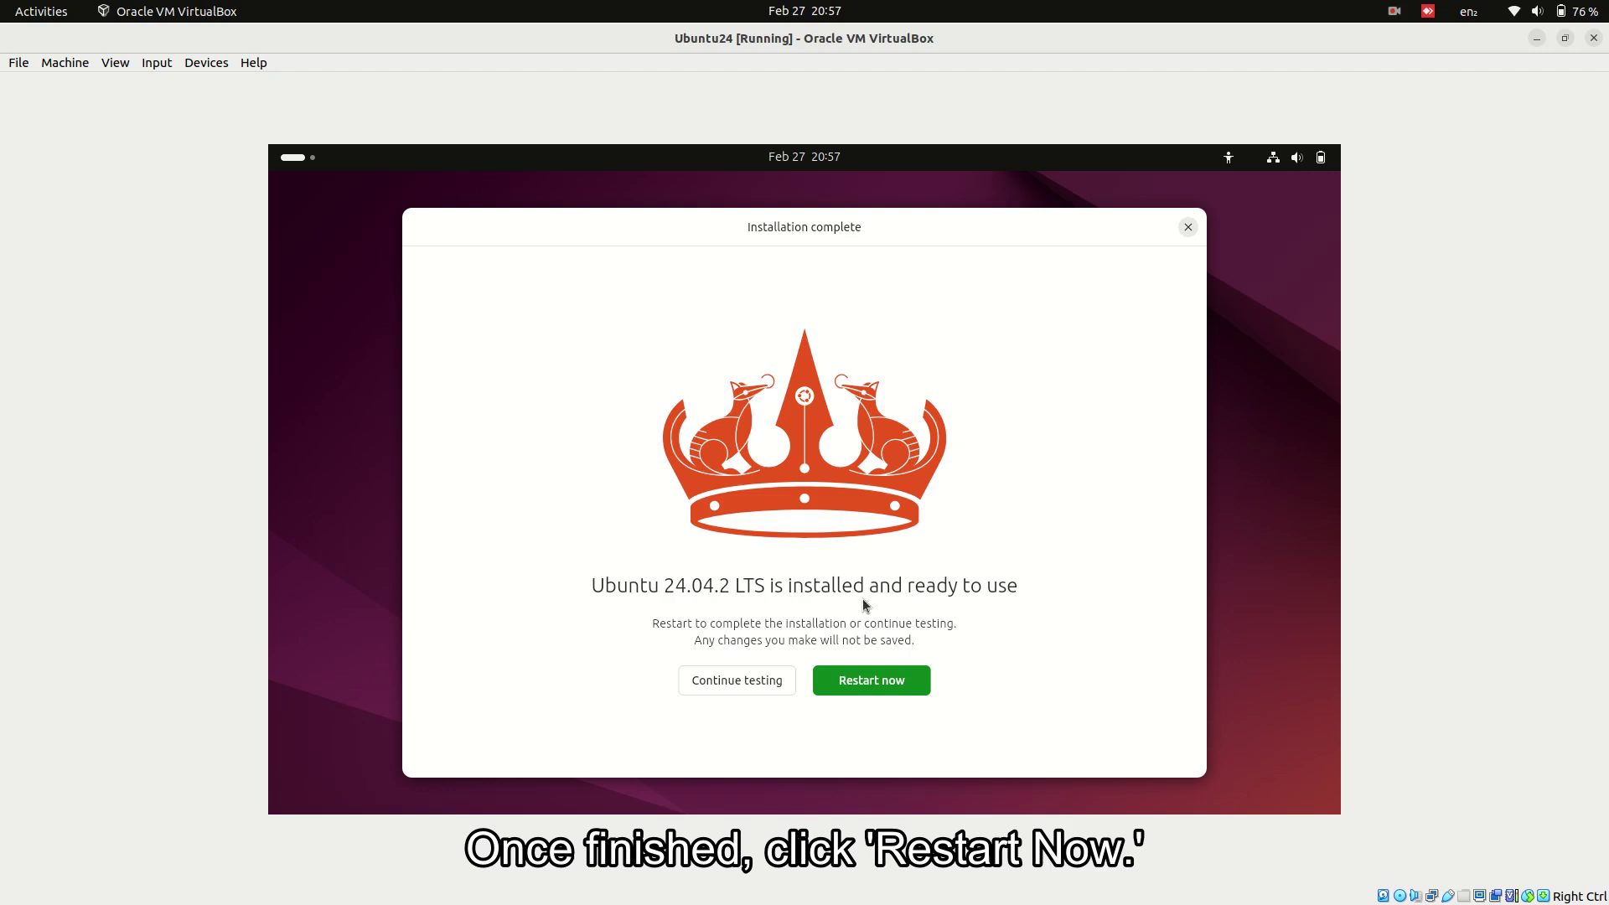
- Restart the Ubuntu24 VM and confirm the installation medium prompt so it reboots into Ubuntu
click(866, 683)
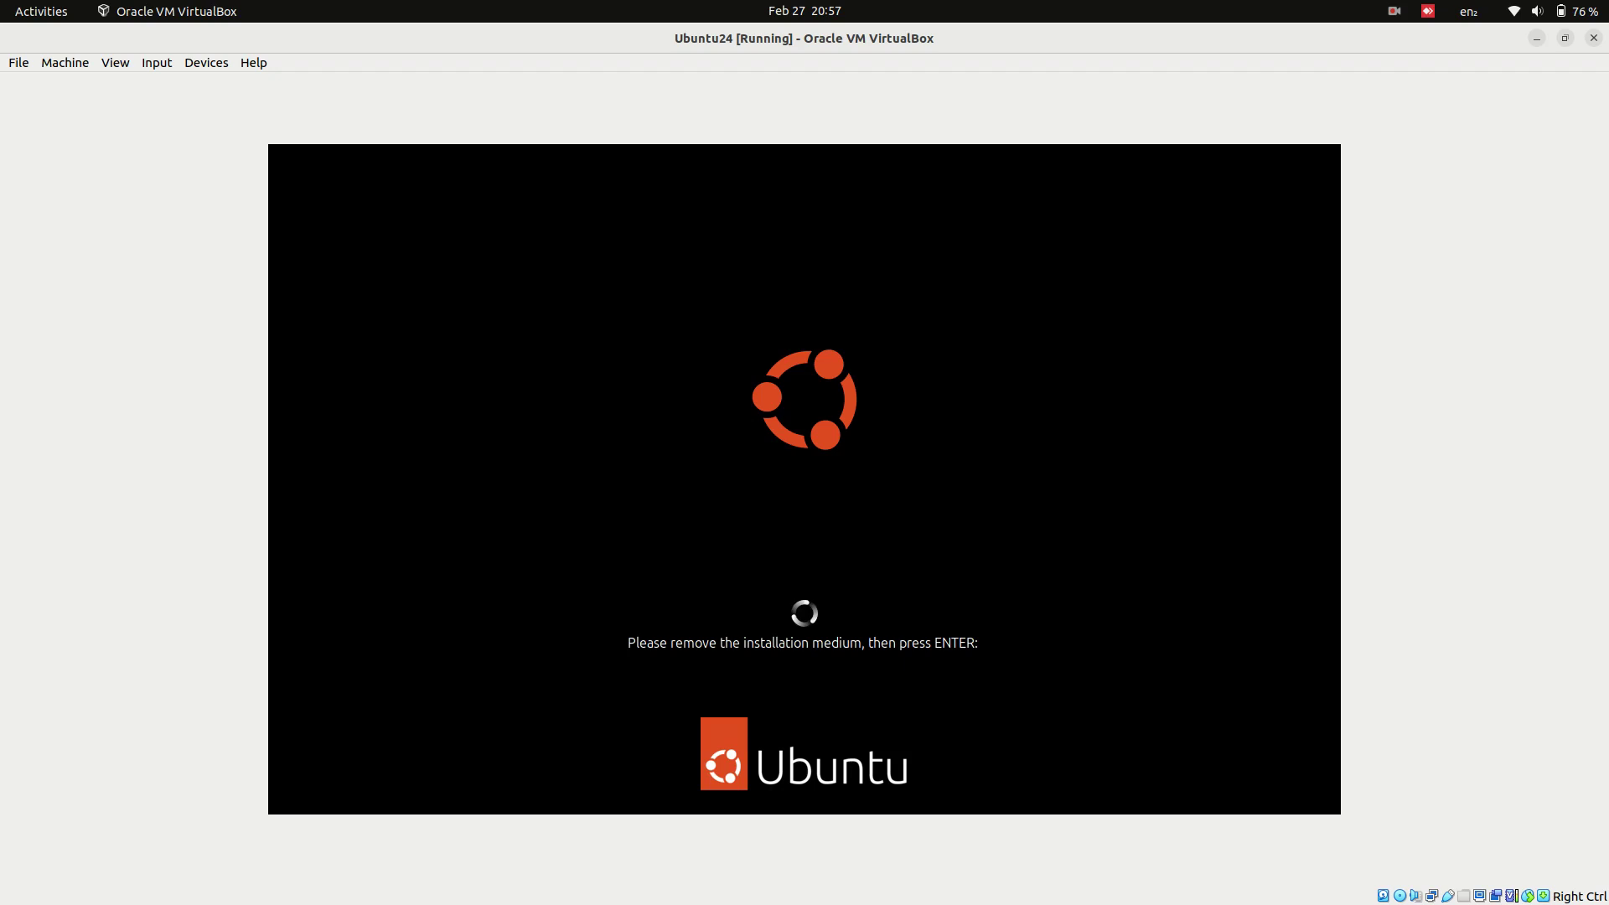
key(Return)
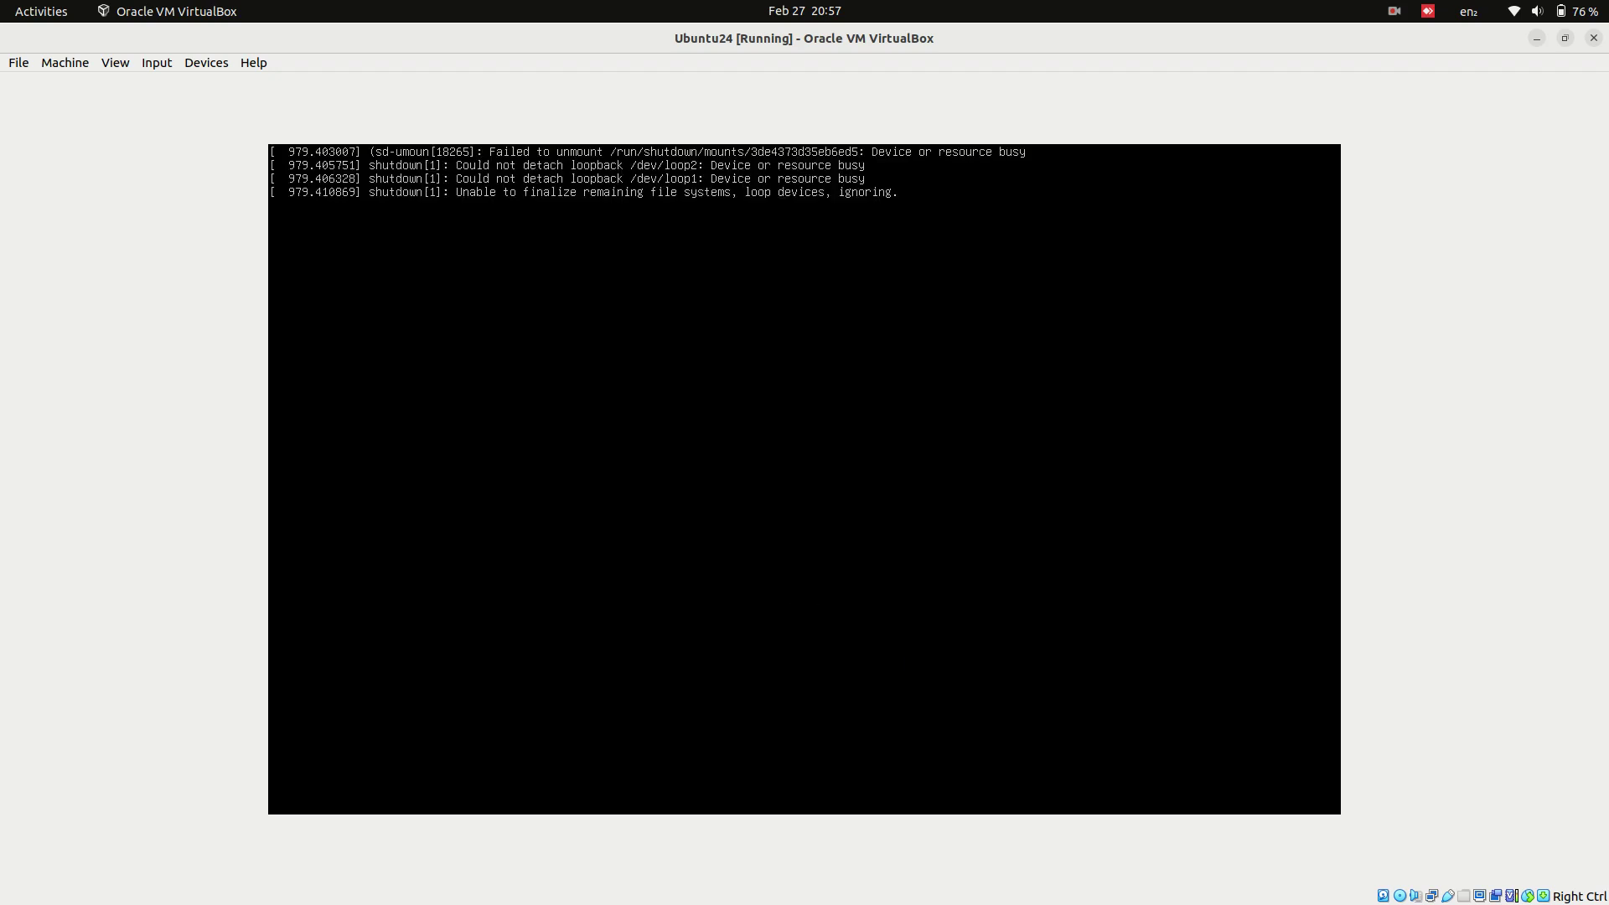